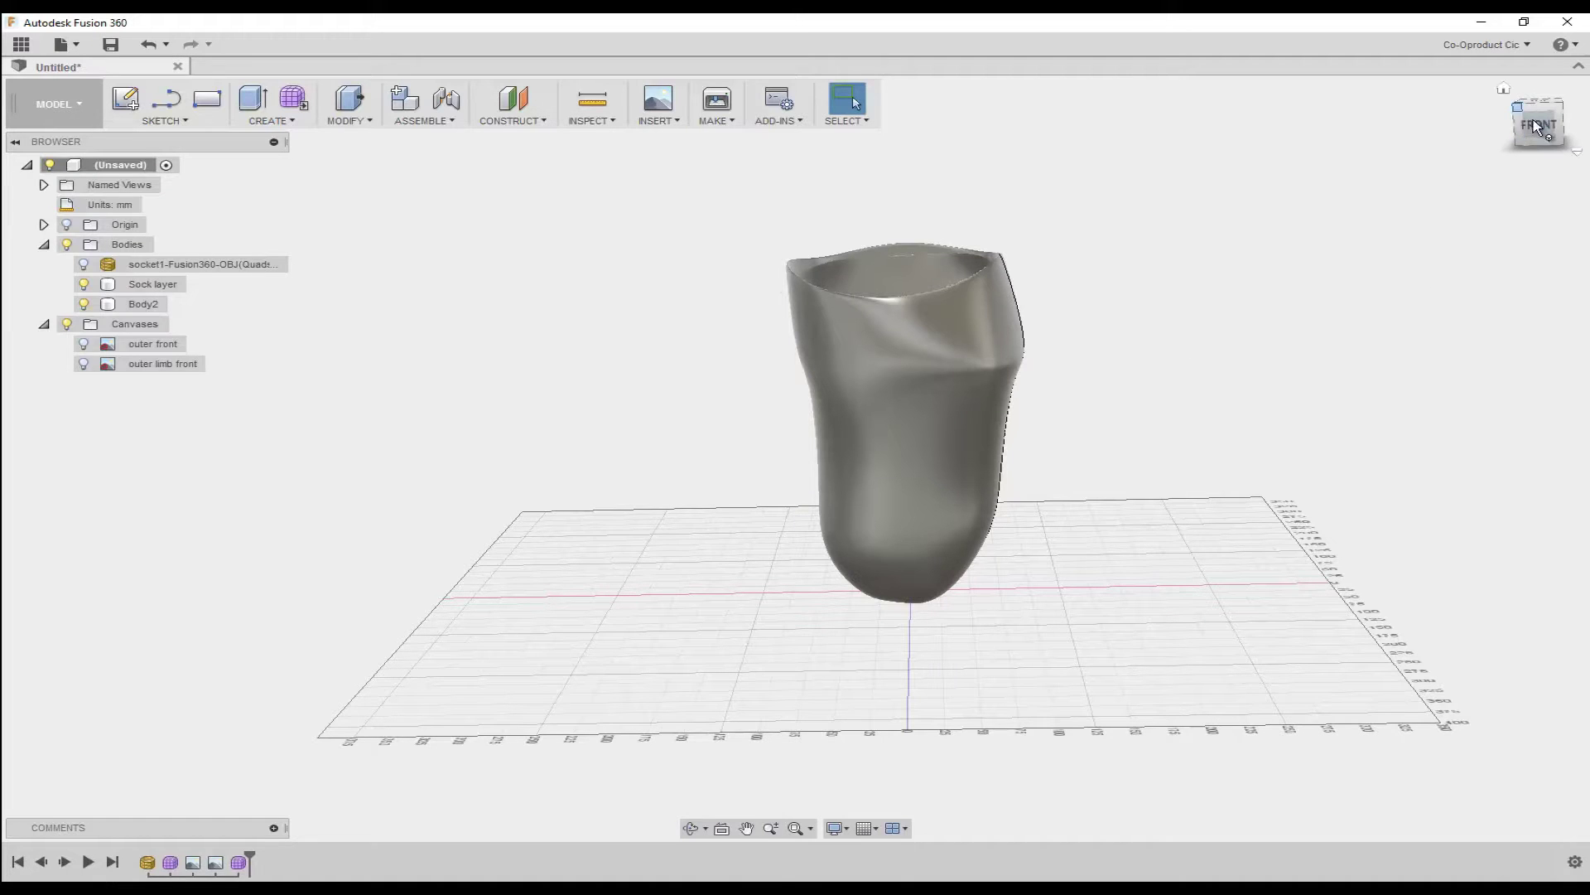
# - Show both the outer front and outer limb front canvases
pyautogui.click(1503, 88)
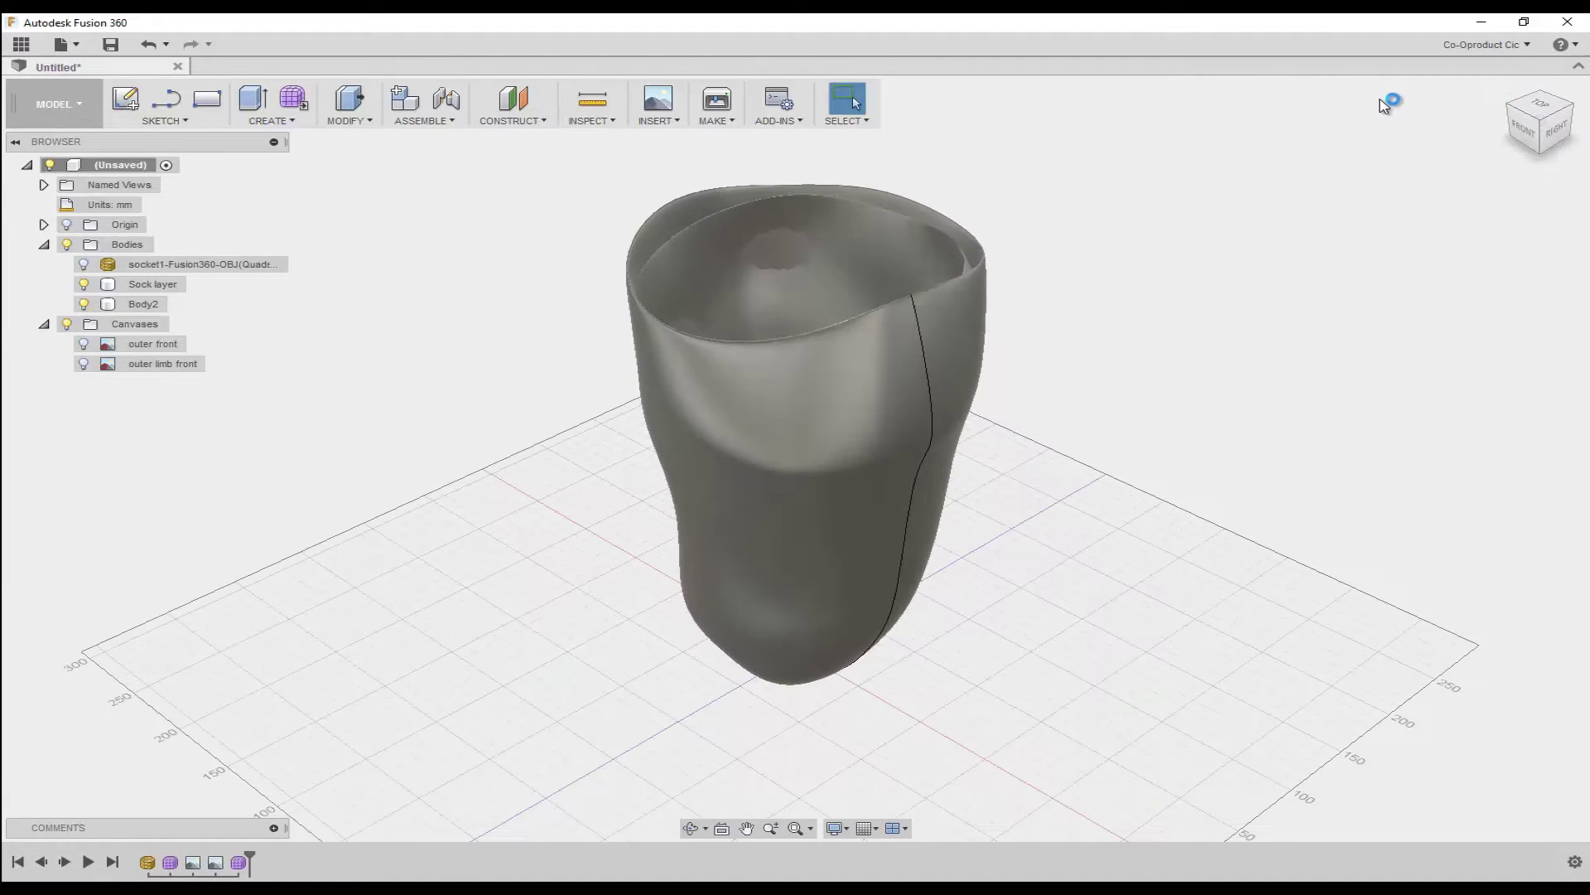
pyautogui.click(83, 344)
pyautogui.click(83, 363)
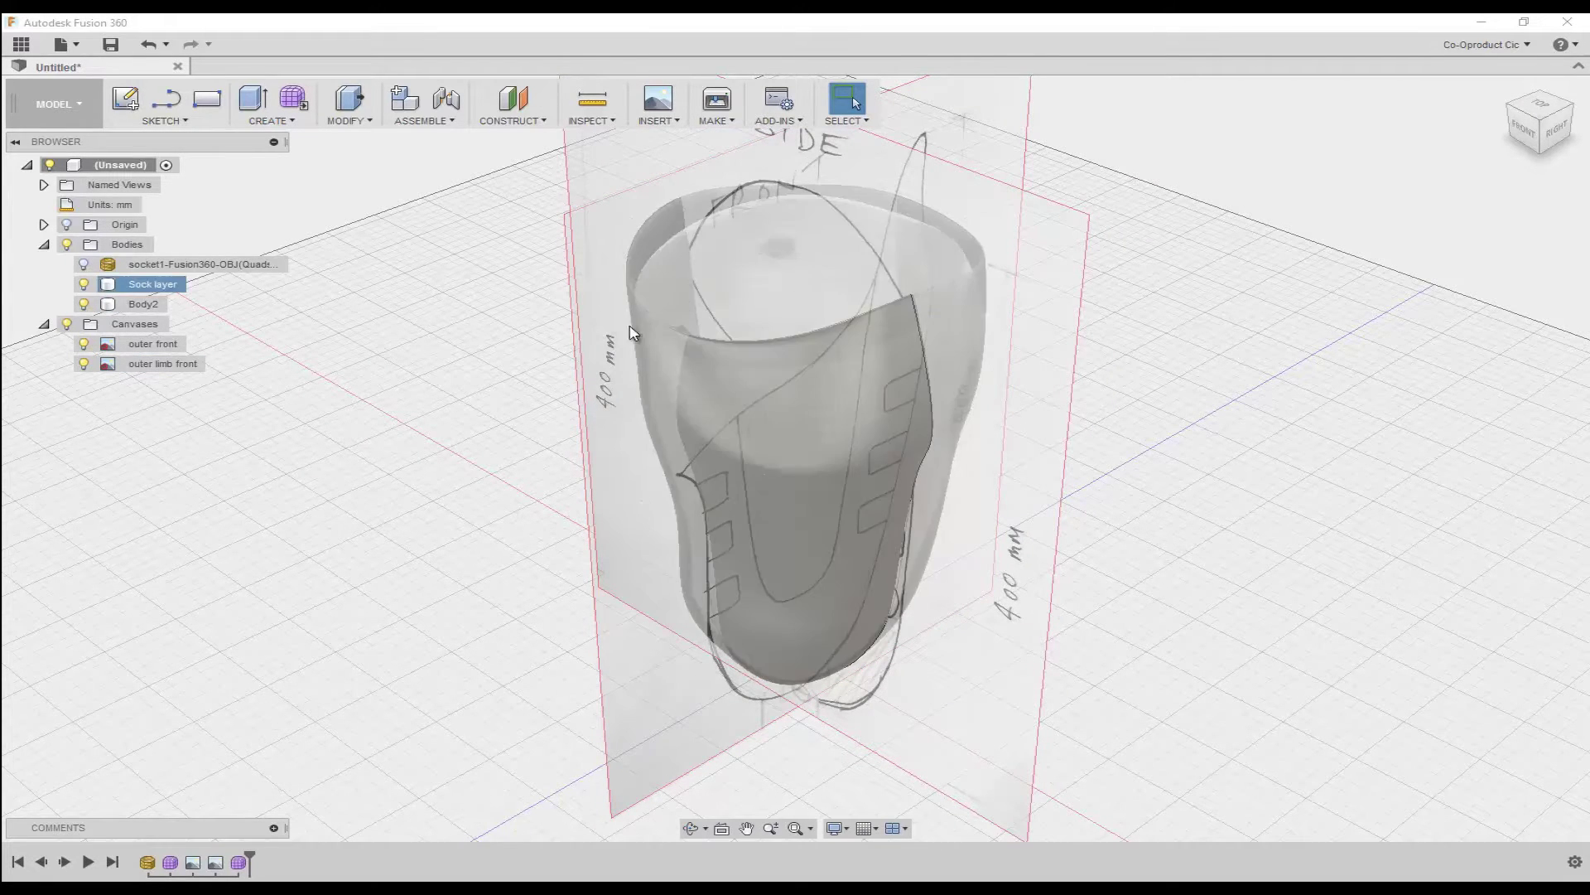
# - Rename Body2 as "Inner socket" and hide the Sock layer body
pyautogui.doubleClick(148, 304)
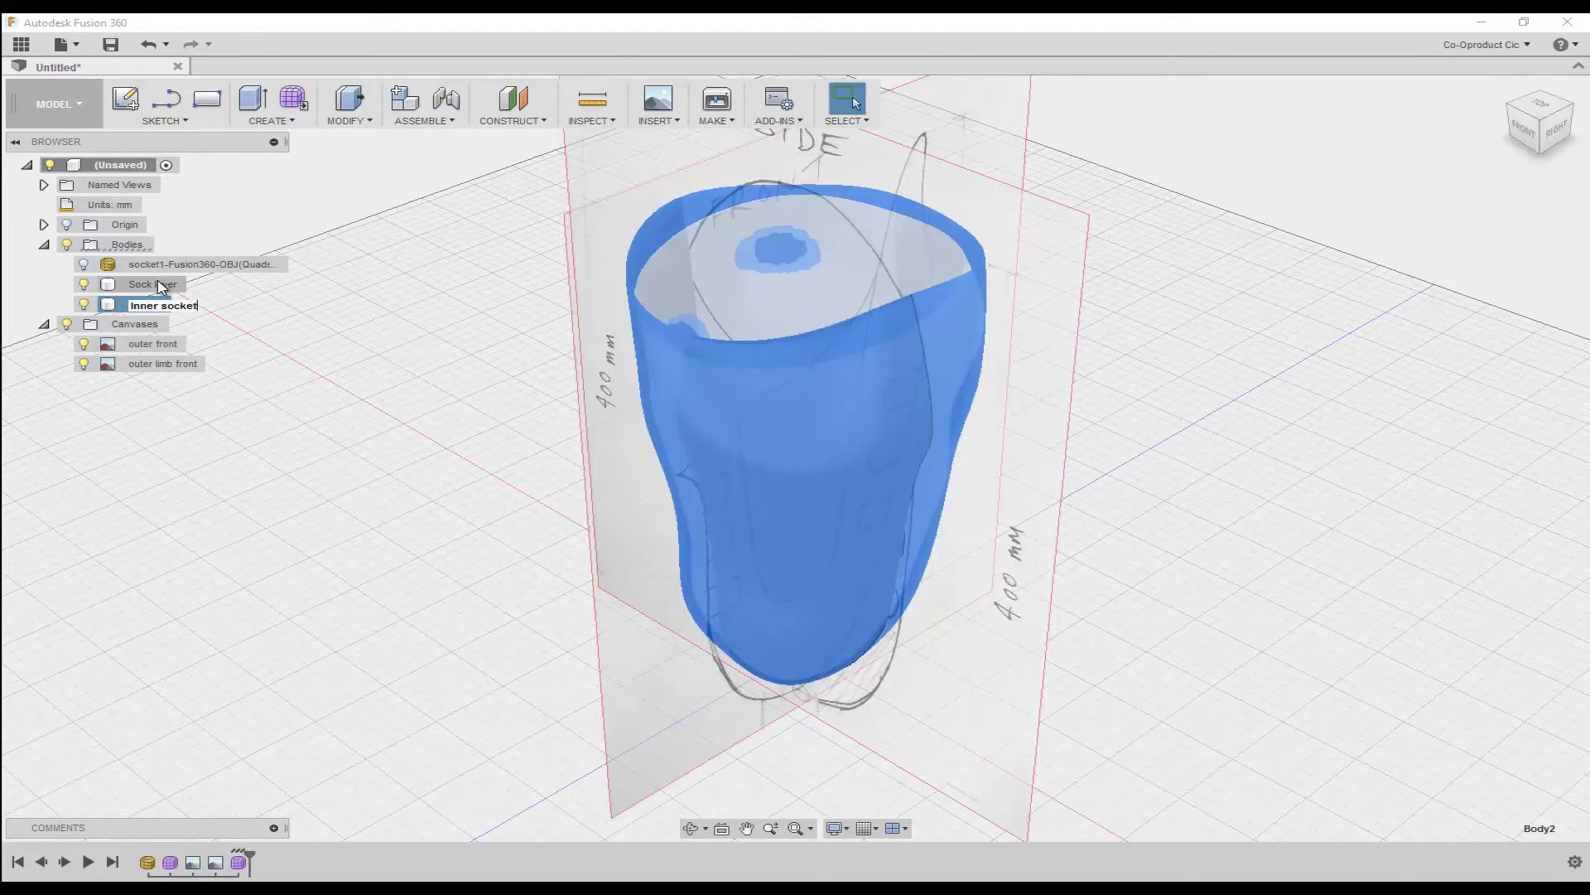
pyautogui.press('Return')
pyautogui.click(310, 335)
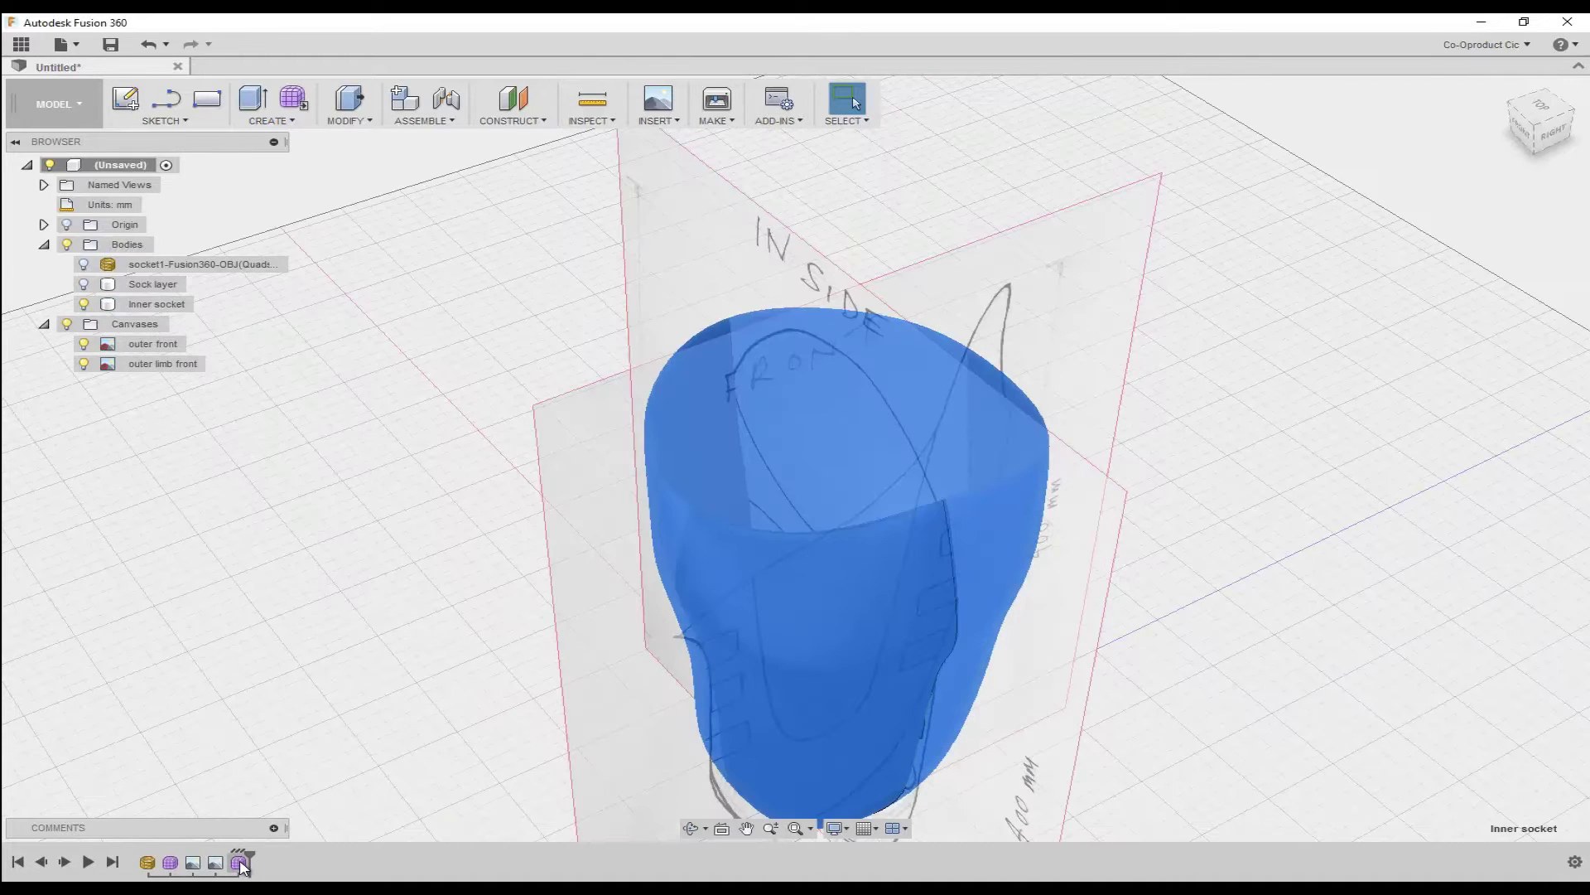
# - Edit the inner socket's form by moving its top ring of faces straight up above the canvas sketch, and finish the form
pyautogui.rightClick(242, 864)
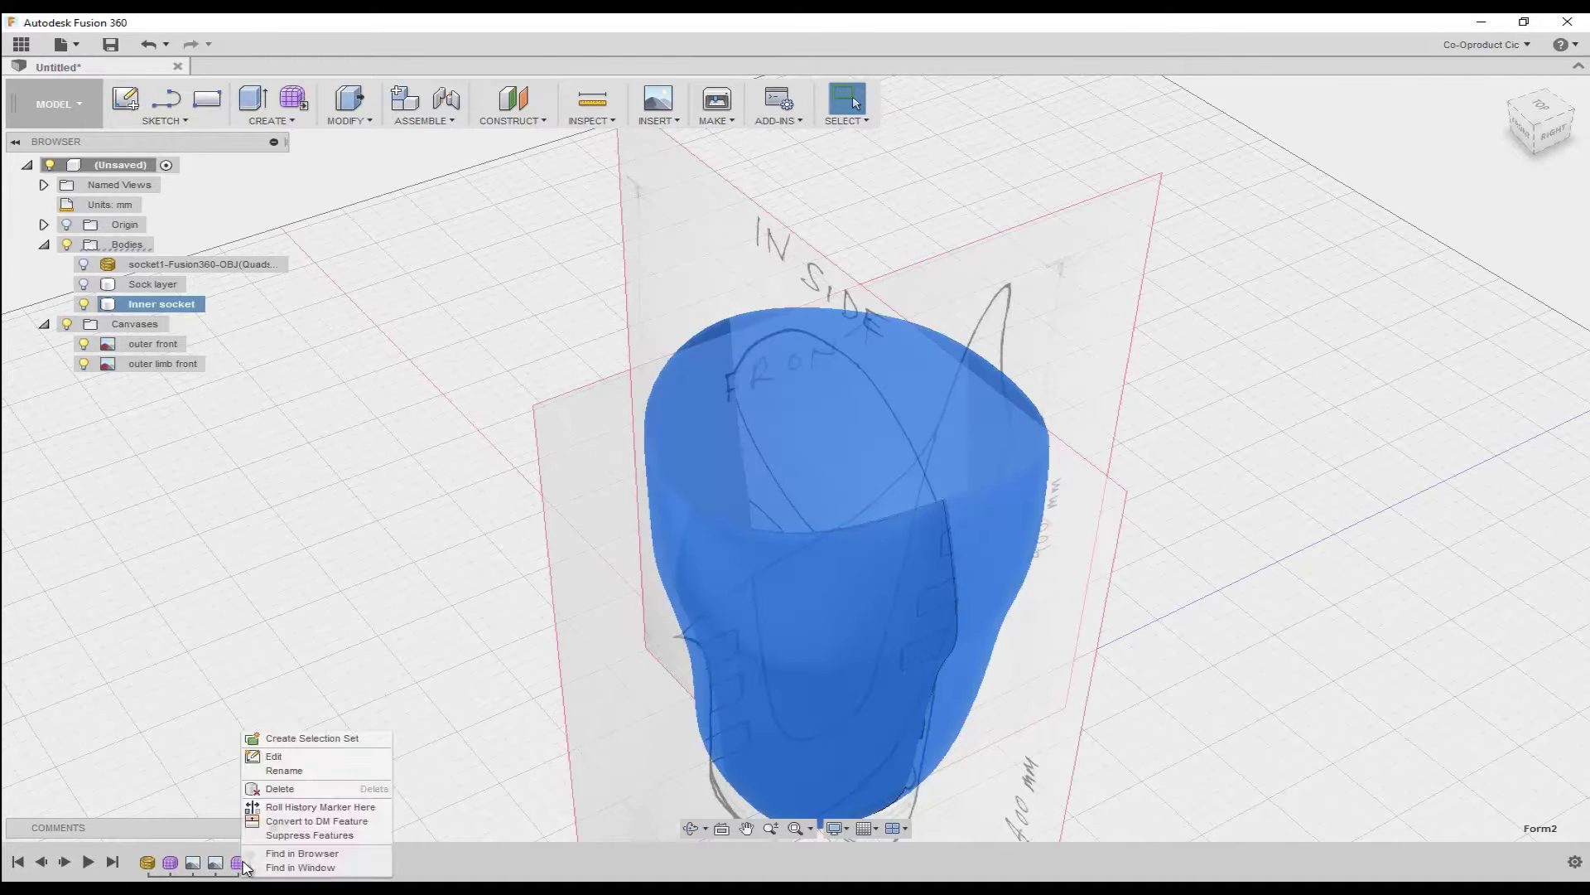
pyautogui.click(300, 760)
pyautogui.click(1556, 142)
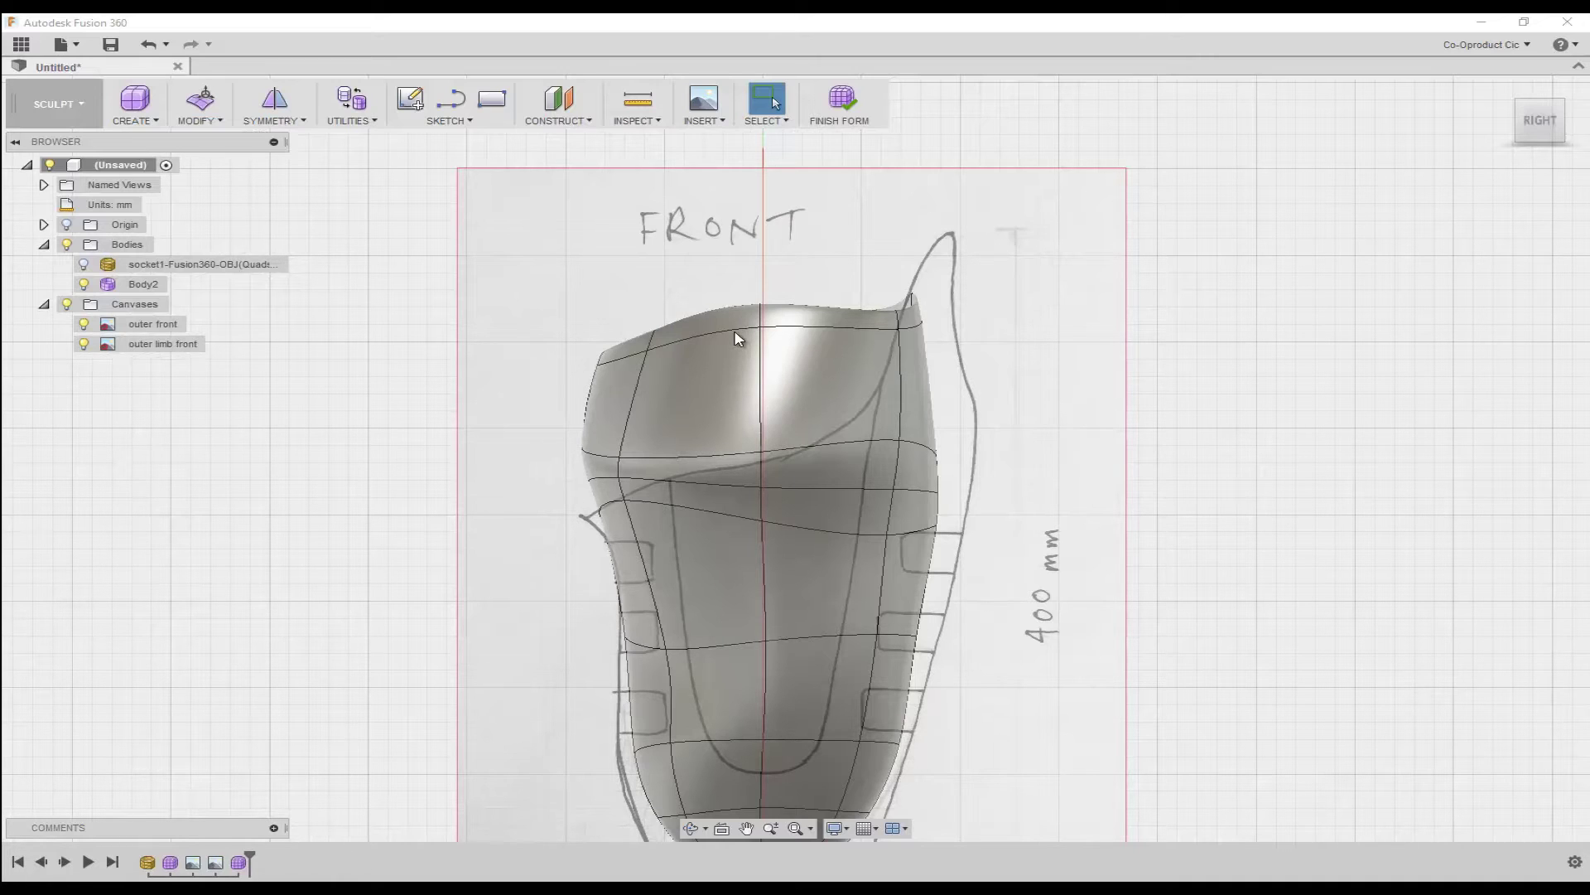
pyautogui.moveTo(545, 279); pyautogui.dragTo(1054, 384)
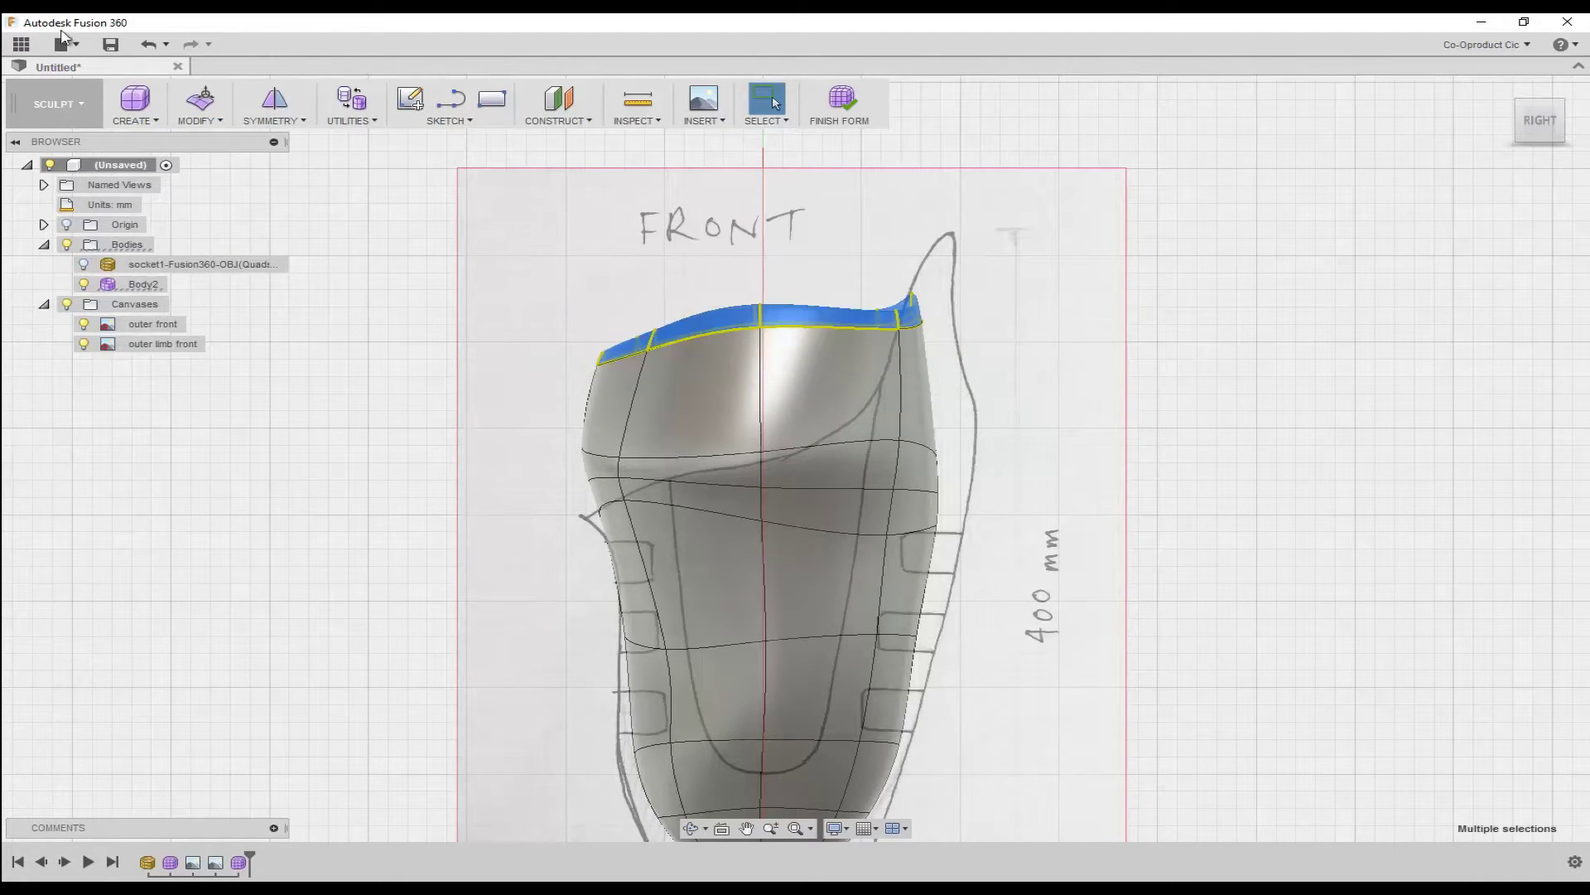
pyautogui.click(201, 100)
pyautogui.moveTo(761, 285); pyautogui.dragTo(741, 150)
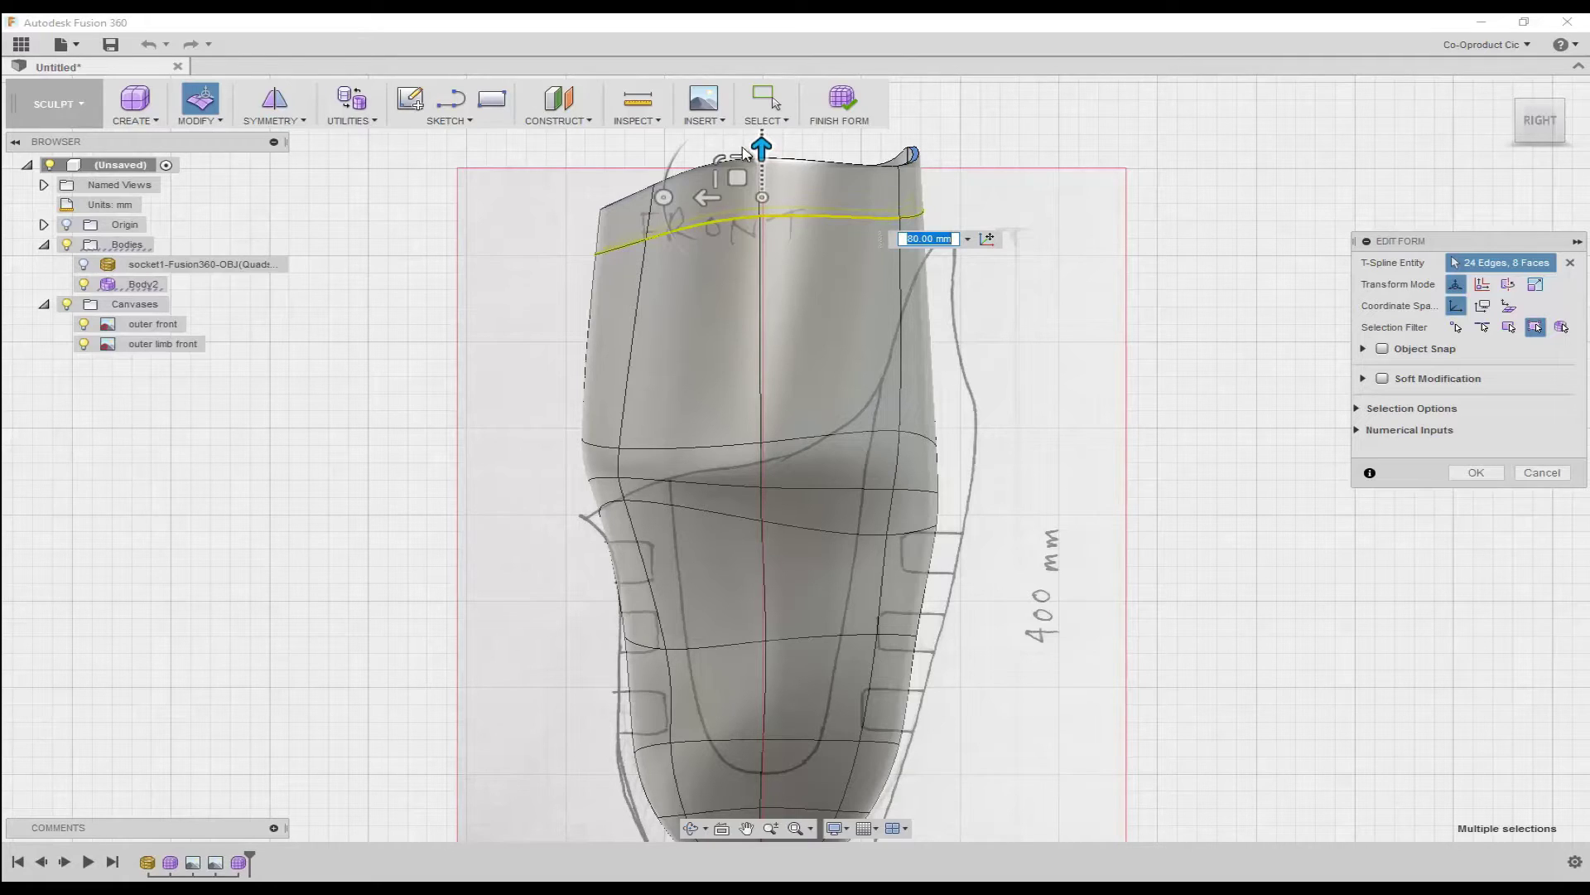
pyautogui.click(1476, 472)
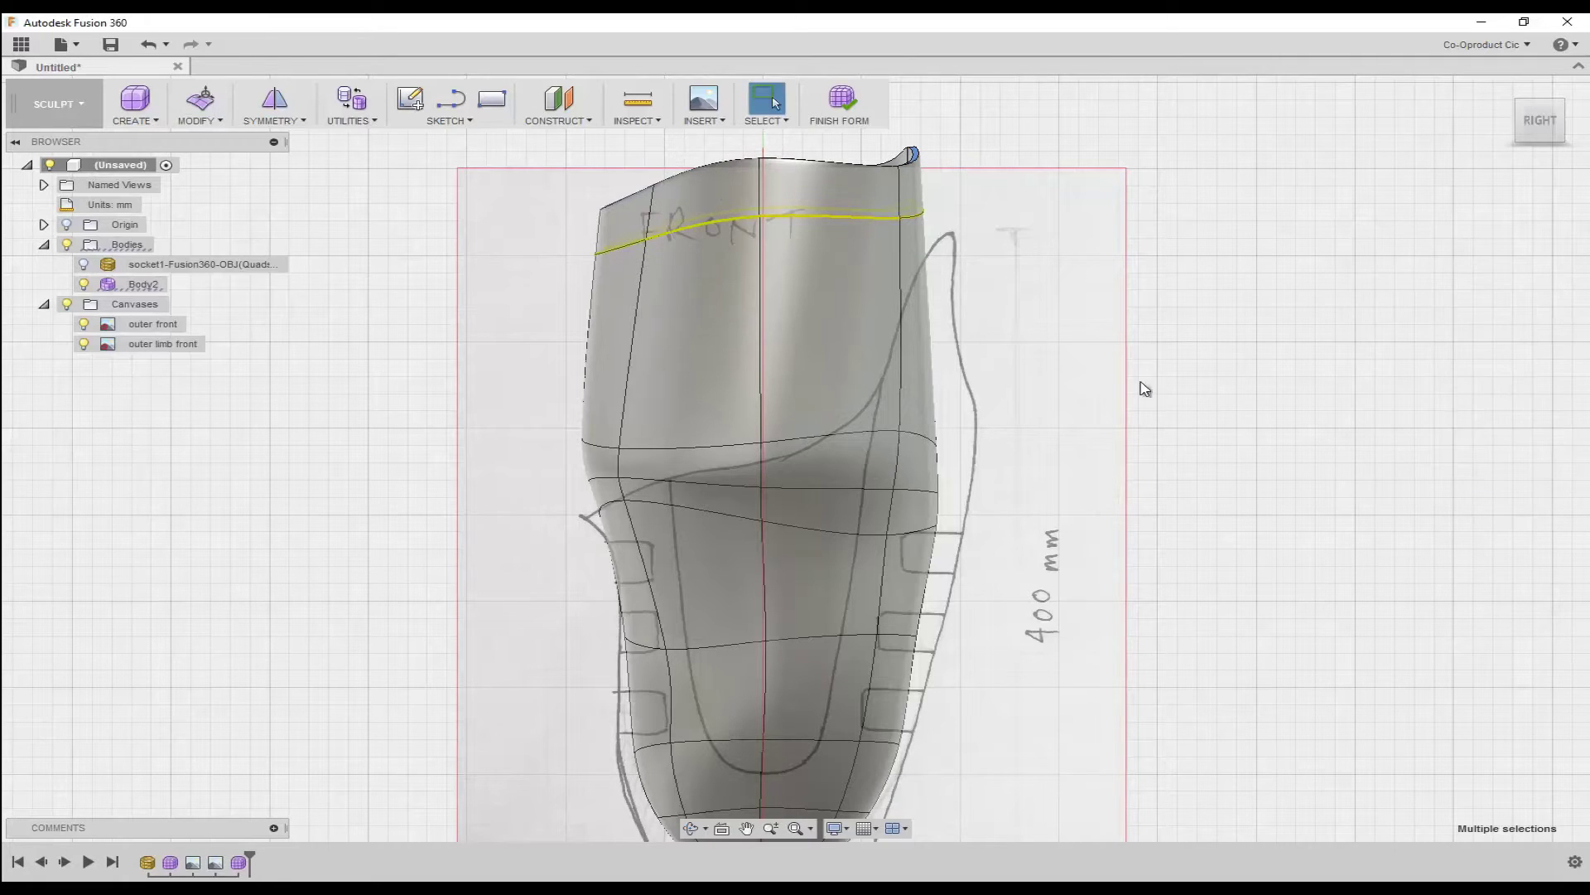
pyautogui.click(838, 110)
# - Start a new form and draw a cylinder centred on the origin of the ground plane, about 229 mm in diameter
pyautogui.keyDown('shift'); pyautogui.moveTo(1094, 403); pyautogui.dragTo(1132, 433, button='middle'); pyautogui.keyUp('shift')
pyautogui.click(1552, 108)
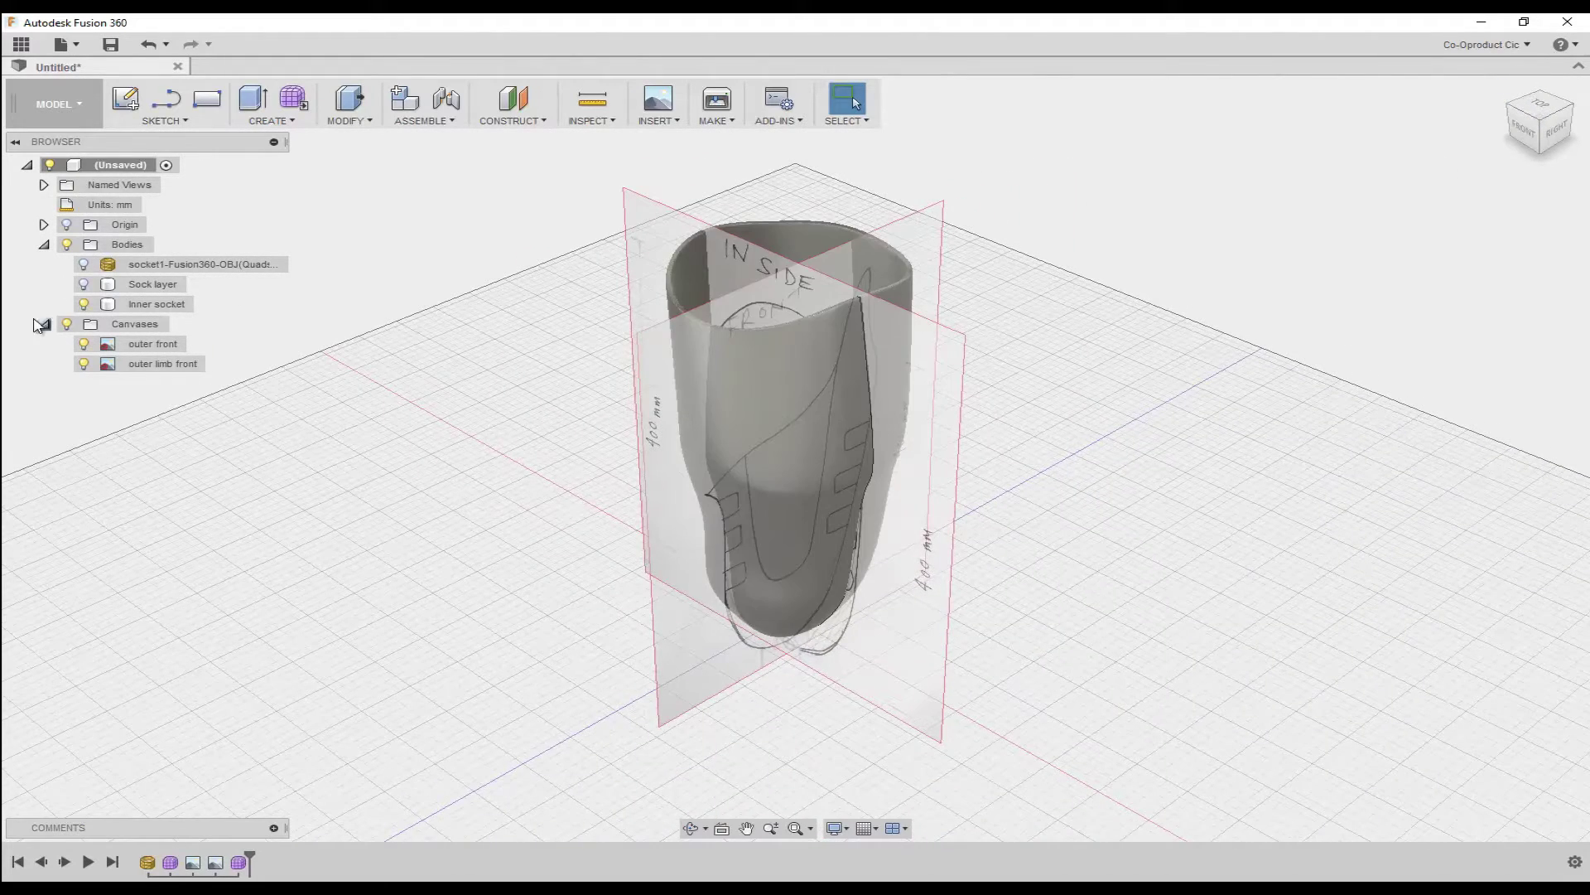
pyautogui.click(293, 101)
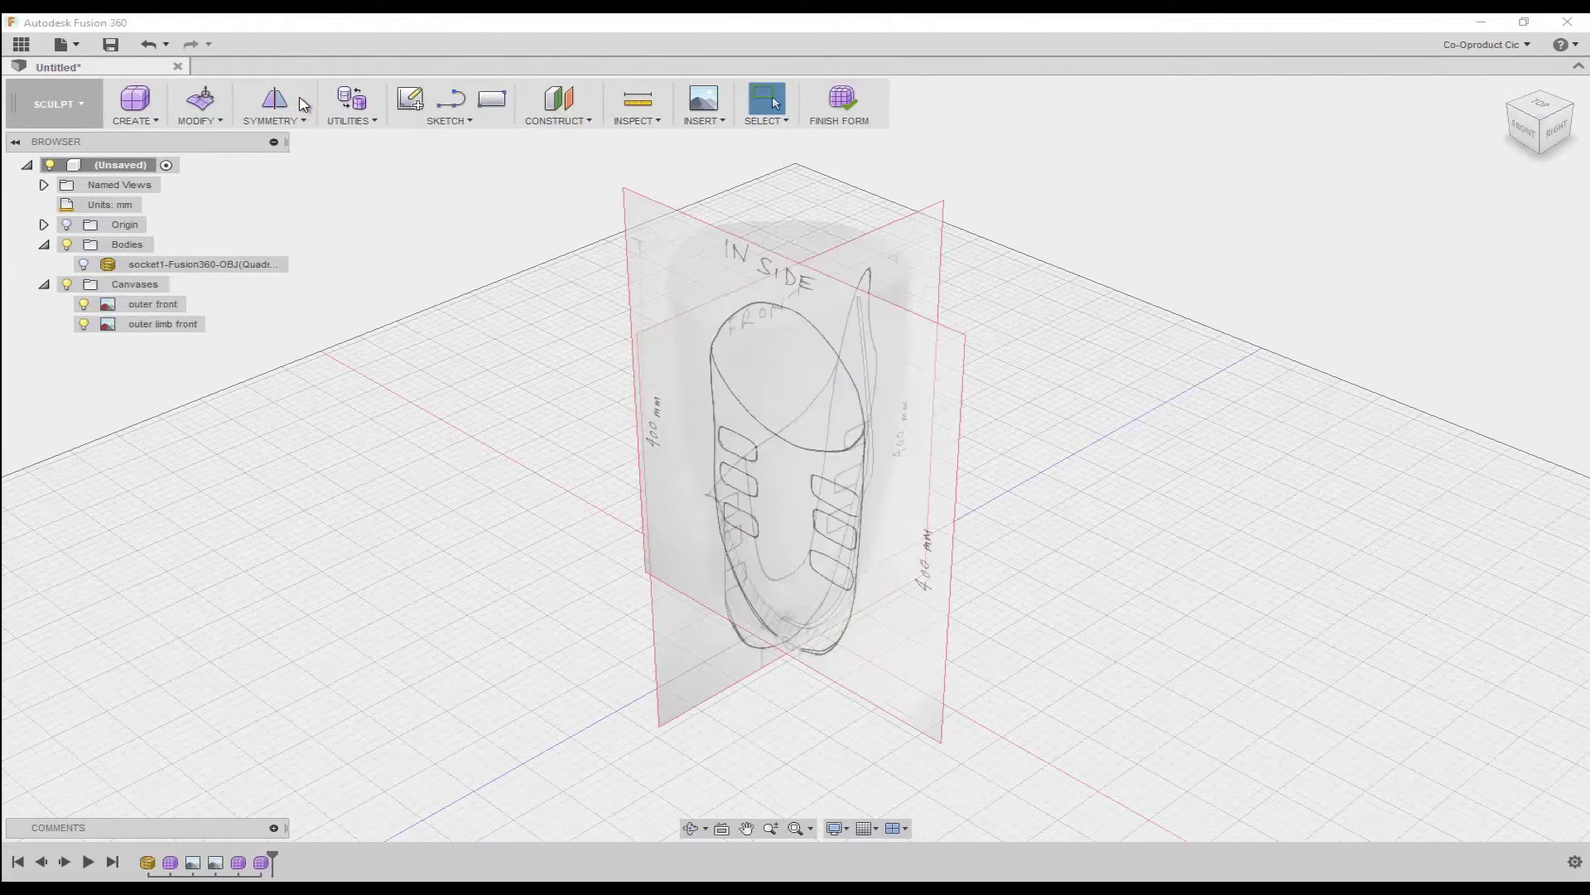
pyautogui.click(145, 122)
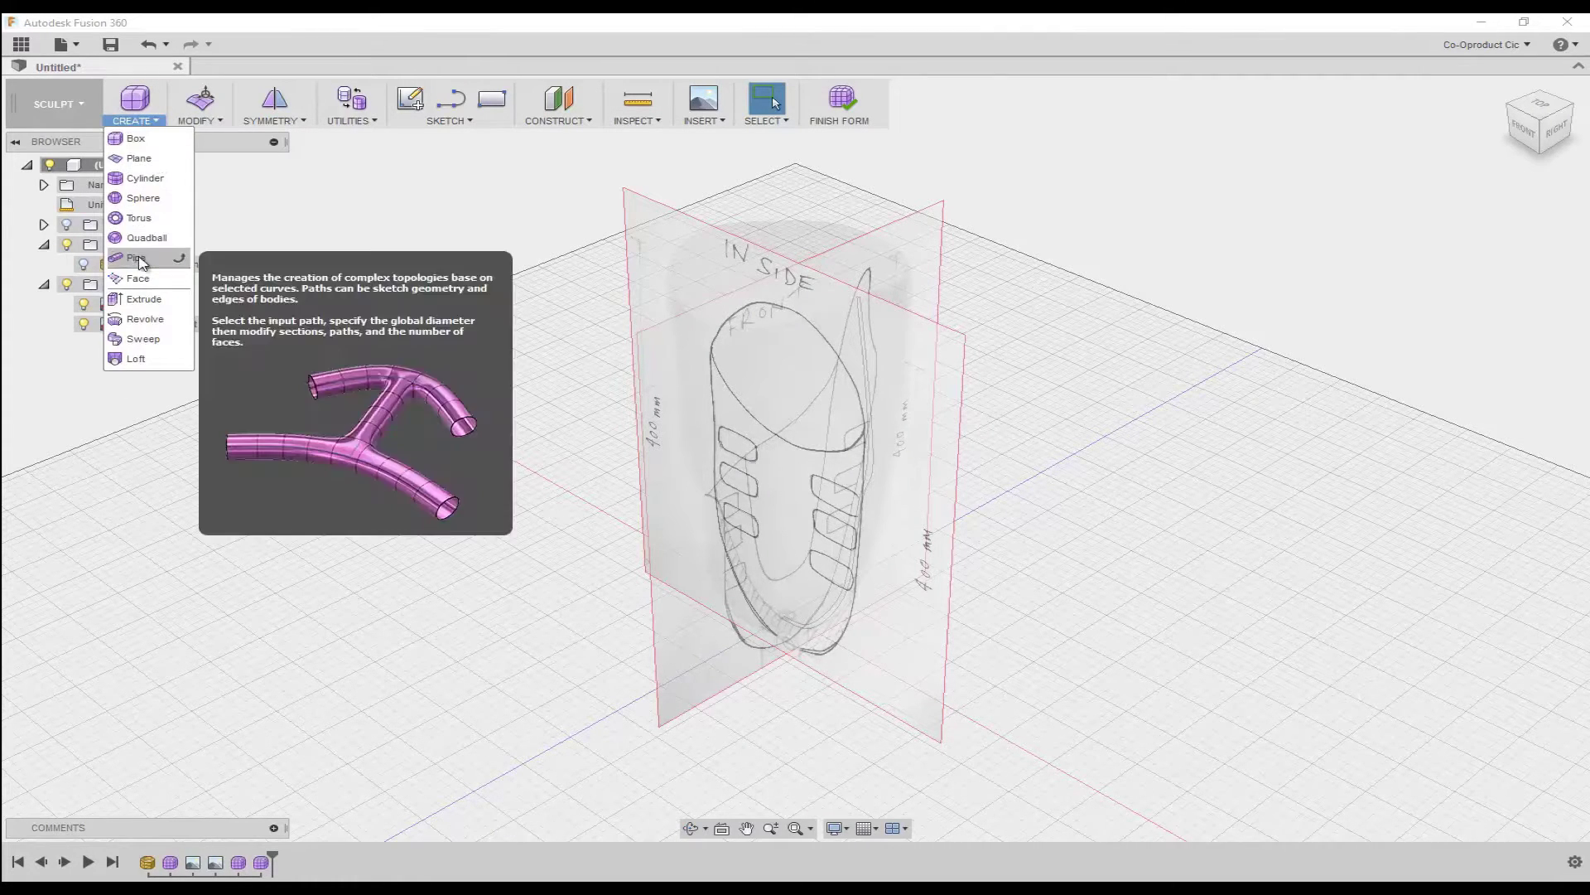
pyautogui.click(144, 178)
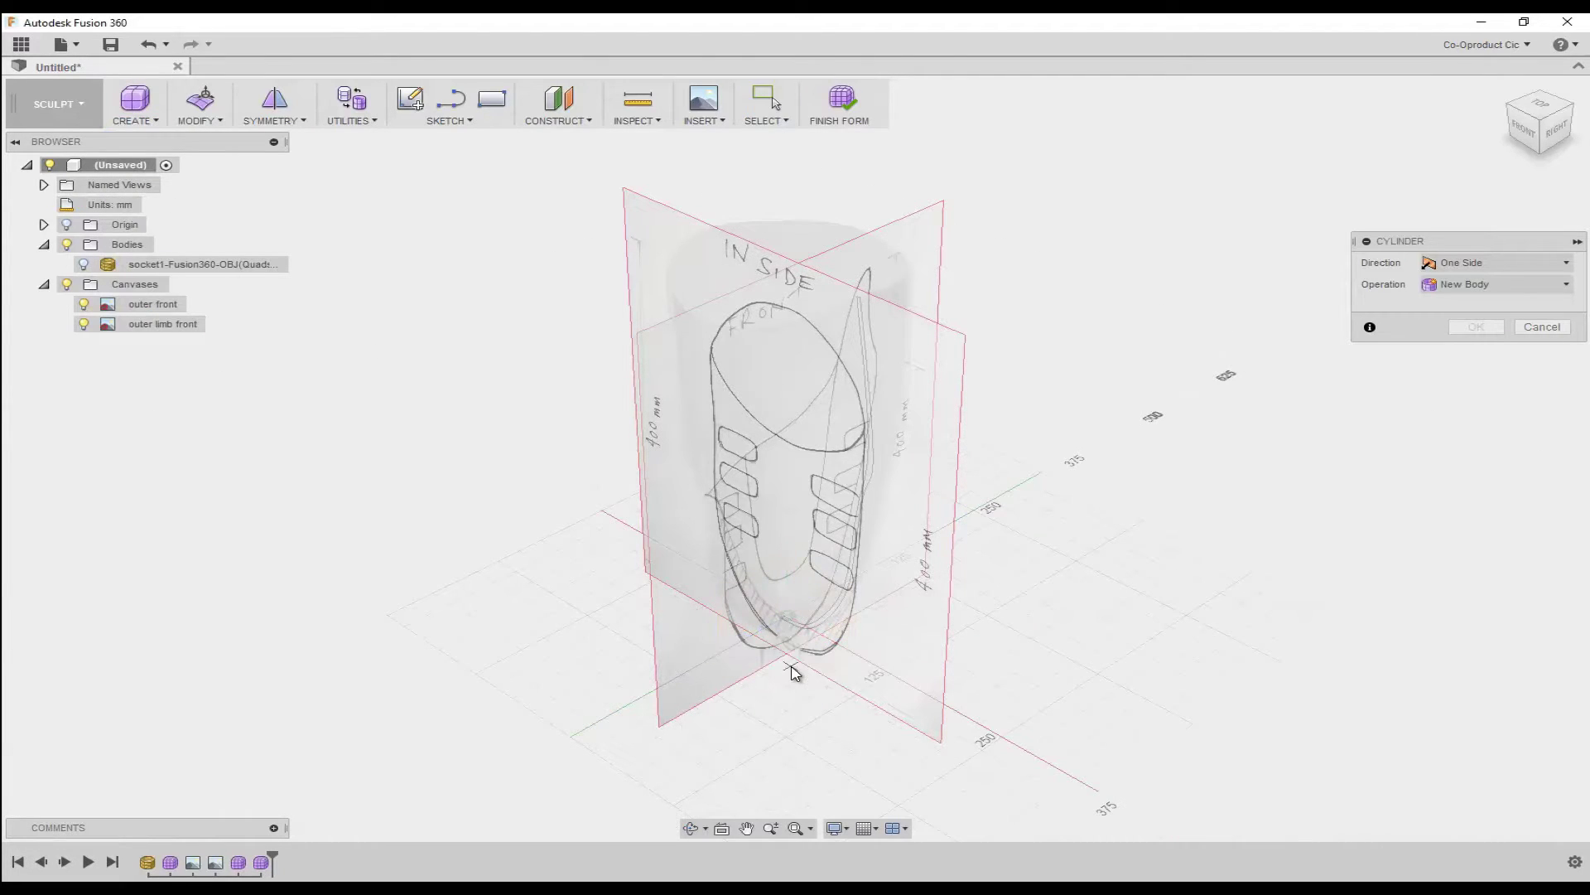
pyautogui.click(1542, 110)
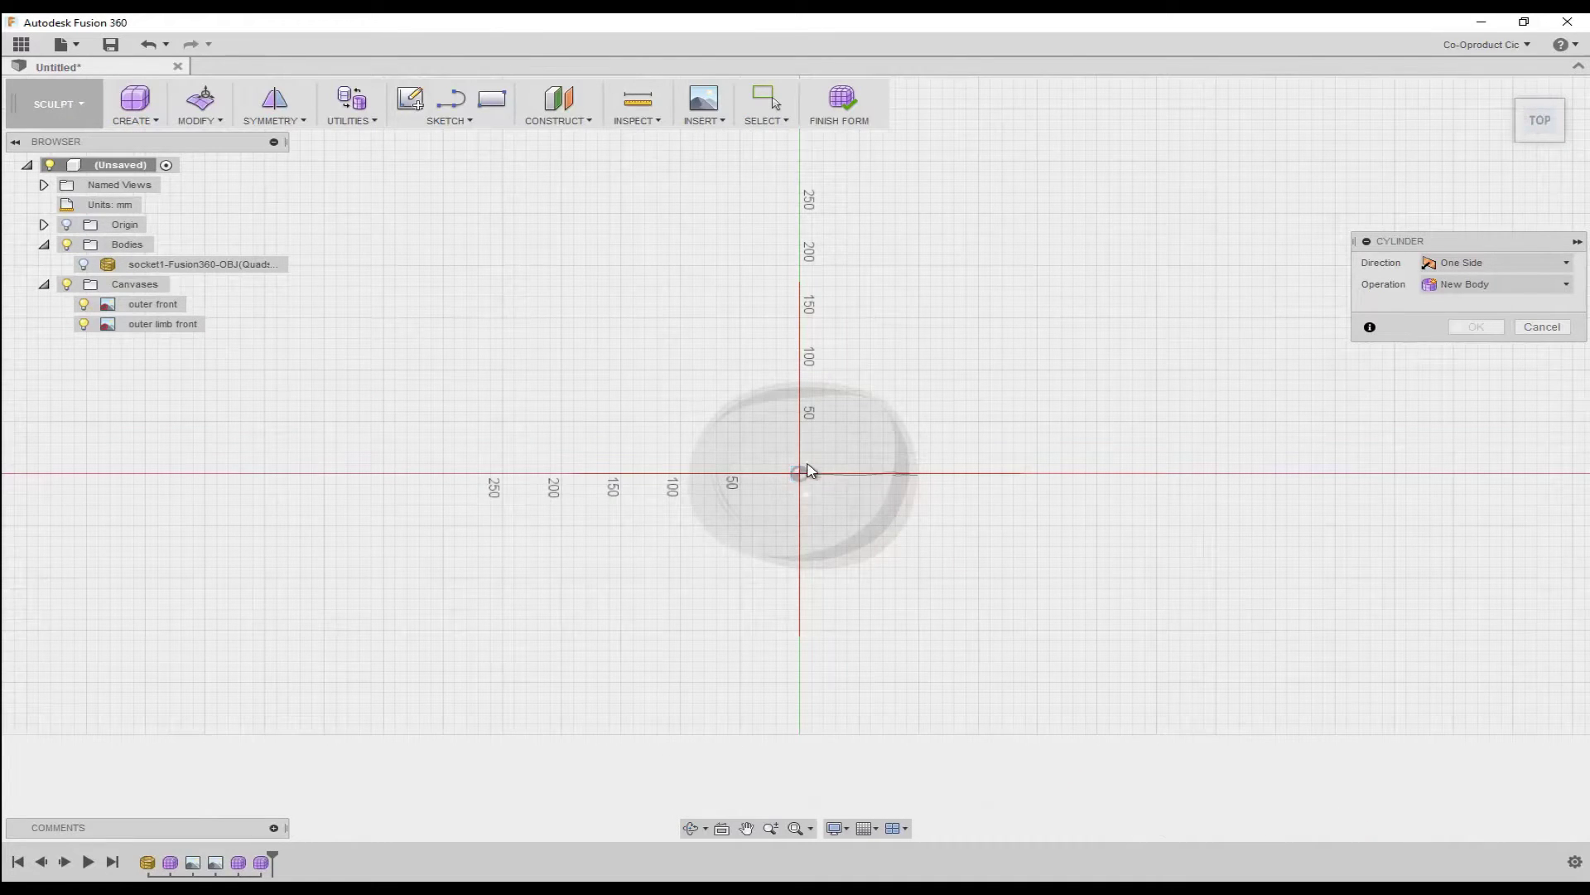
pyautogui.click(800, 474)
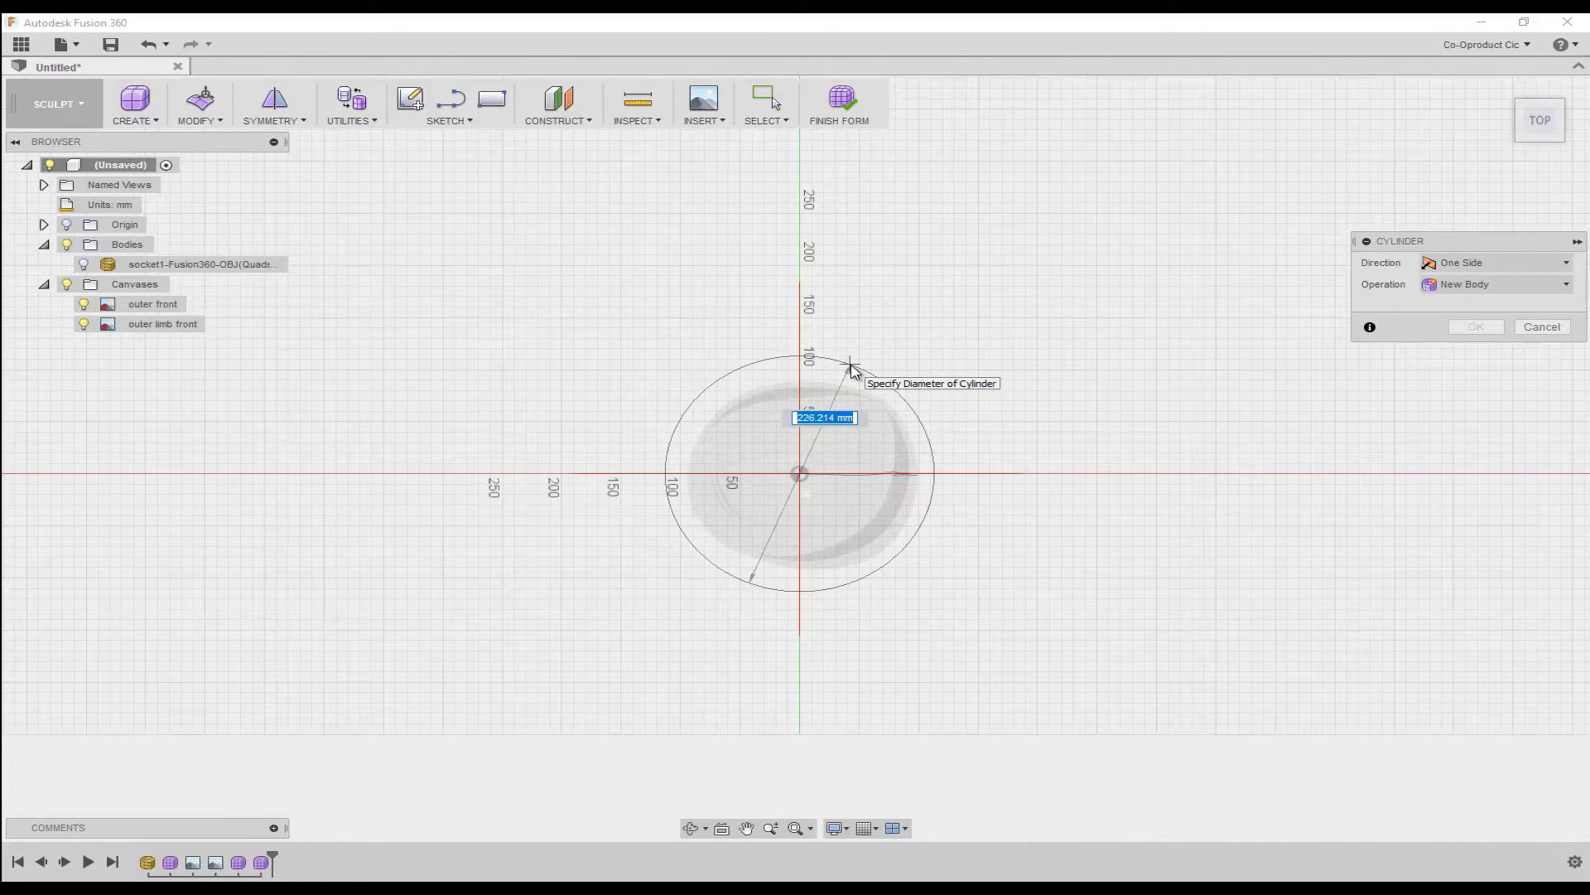
pyautogui.click(855, 364)
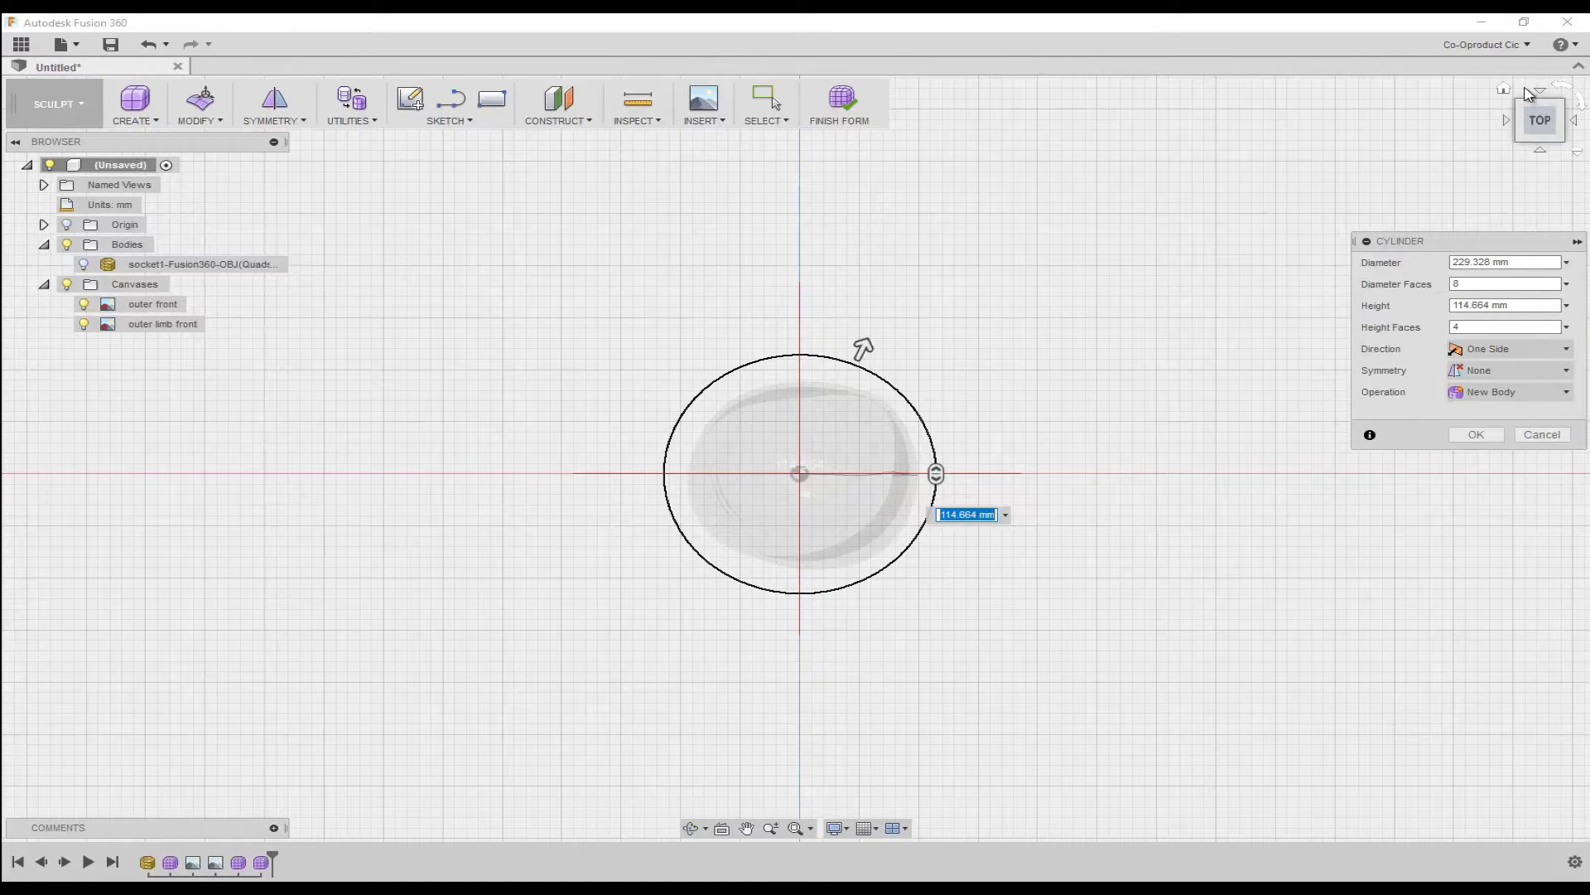
# - Give the cylinder a height of 370 mm with 8 height faces and create it as a new body
pyautogui.click(1543, 154)
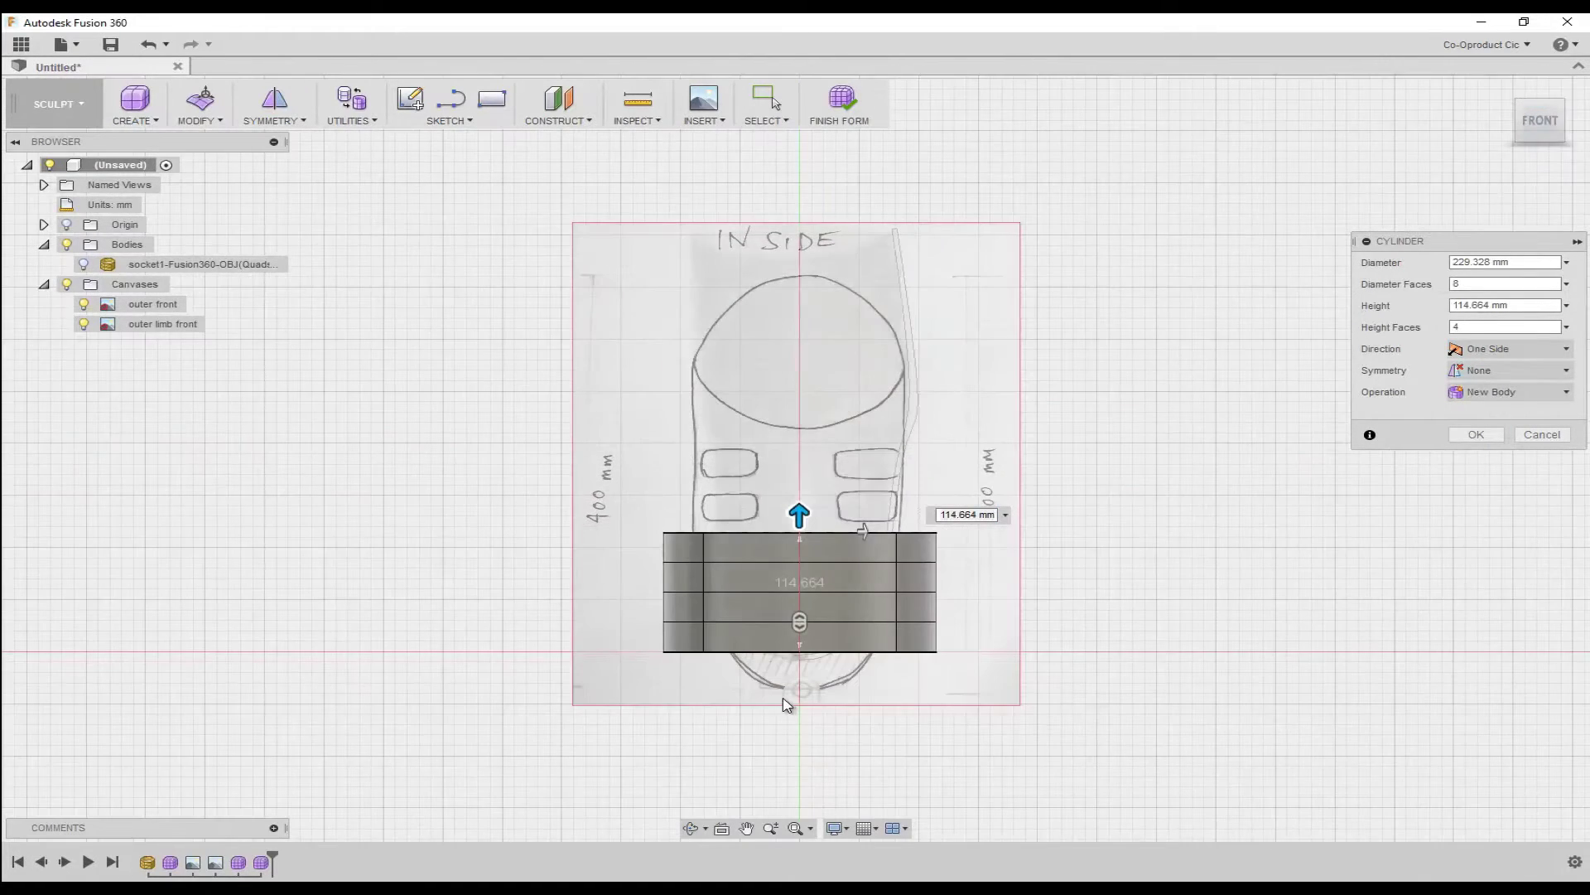
pyautogui.moveTo(801, 511); pyautogui.dragTo(808, 246)
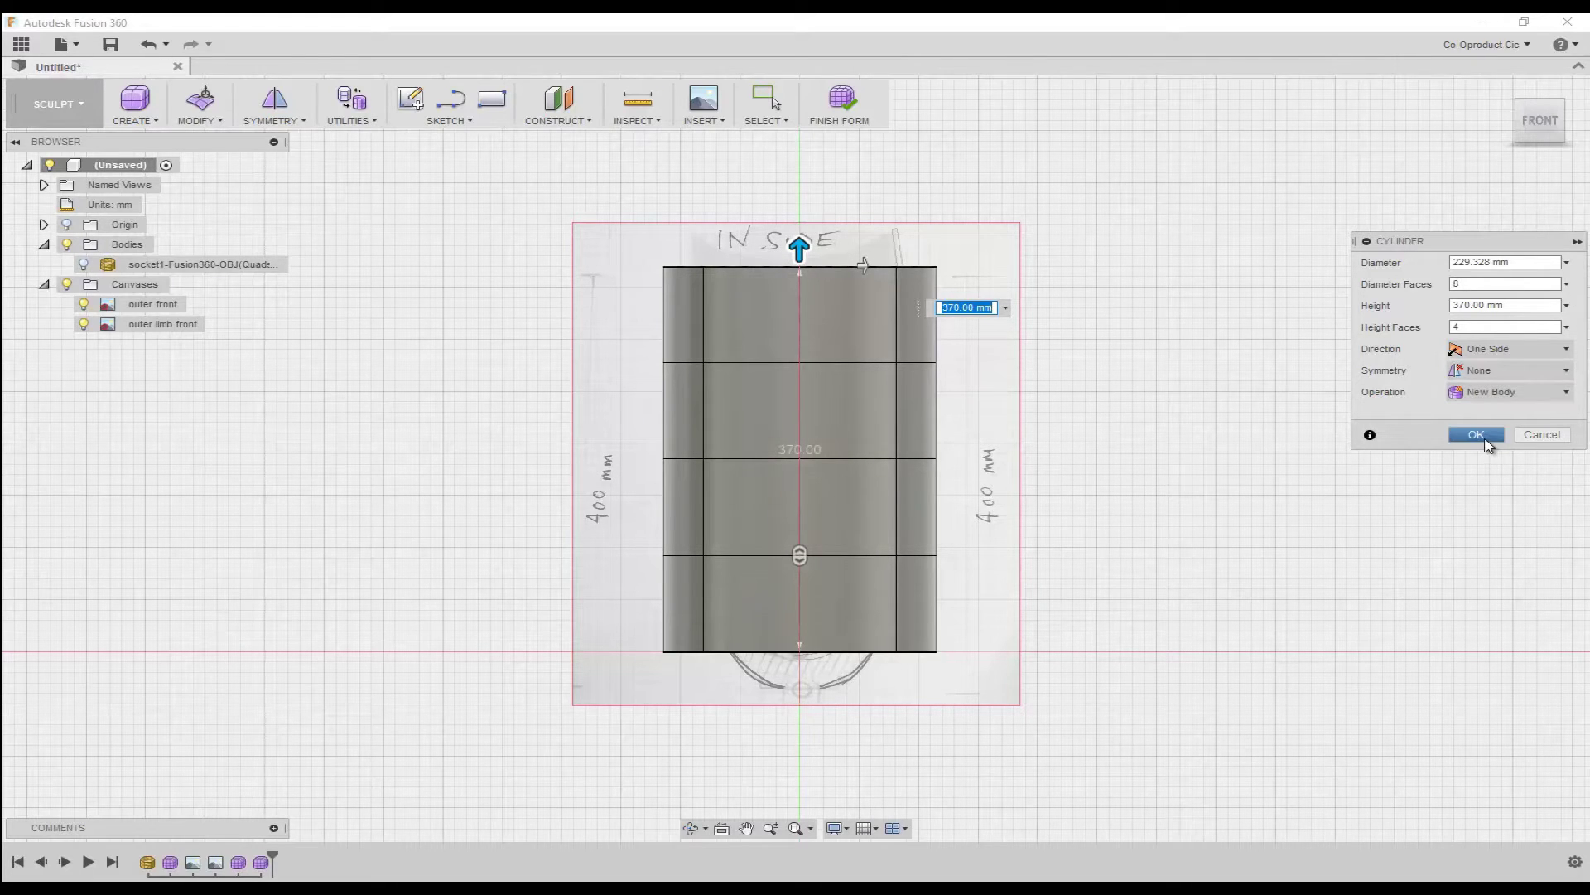
pyautogui.click(1477, 326)
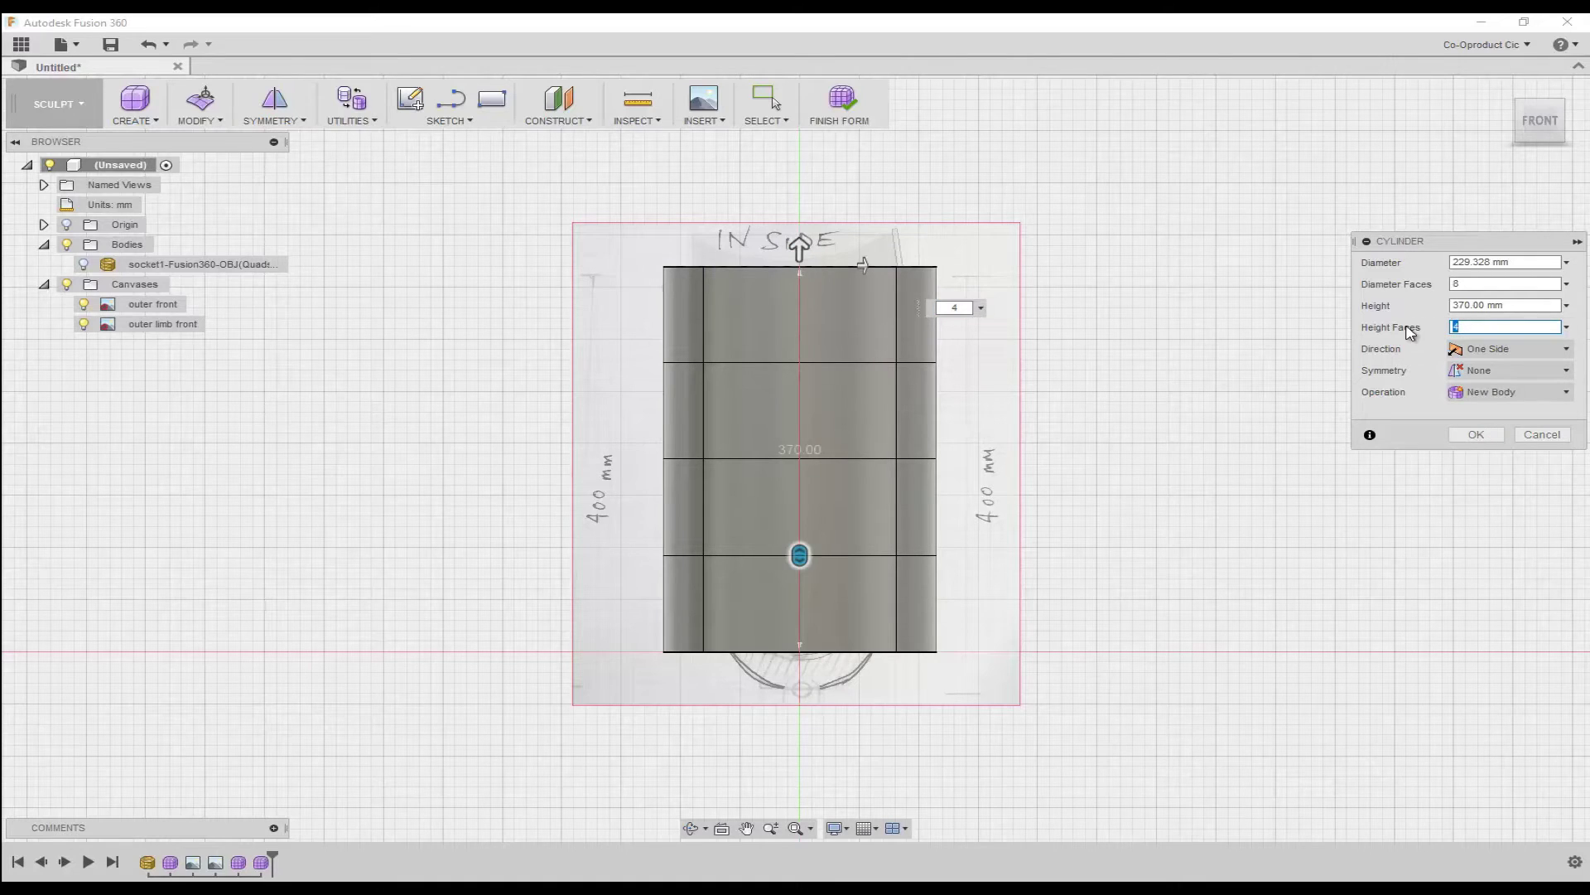
pyautogui.write('8')
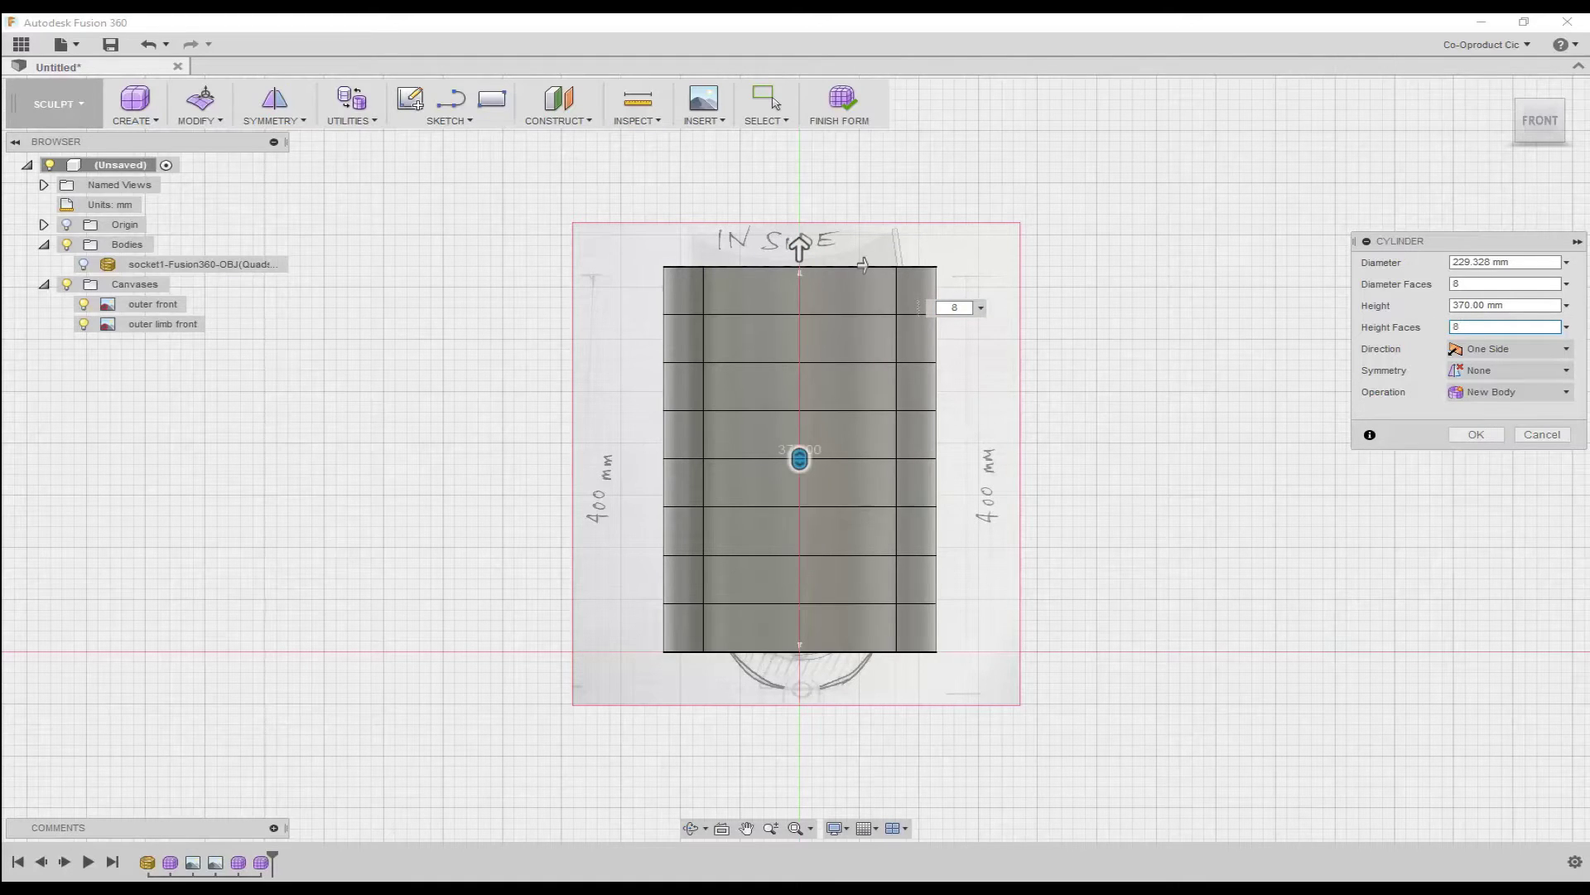
pyautogui.click(1480, 438)
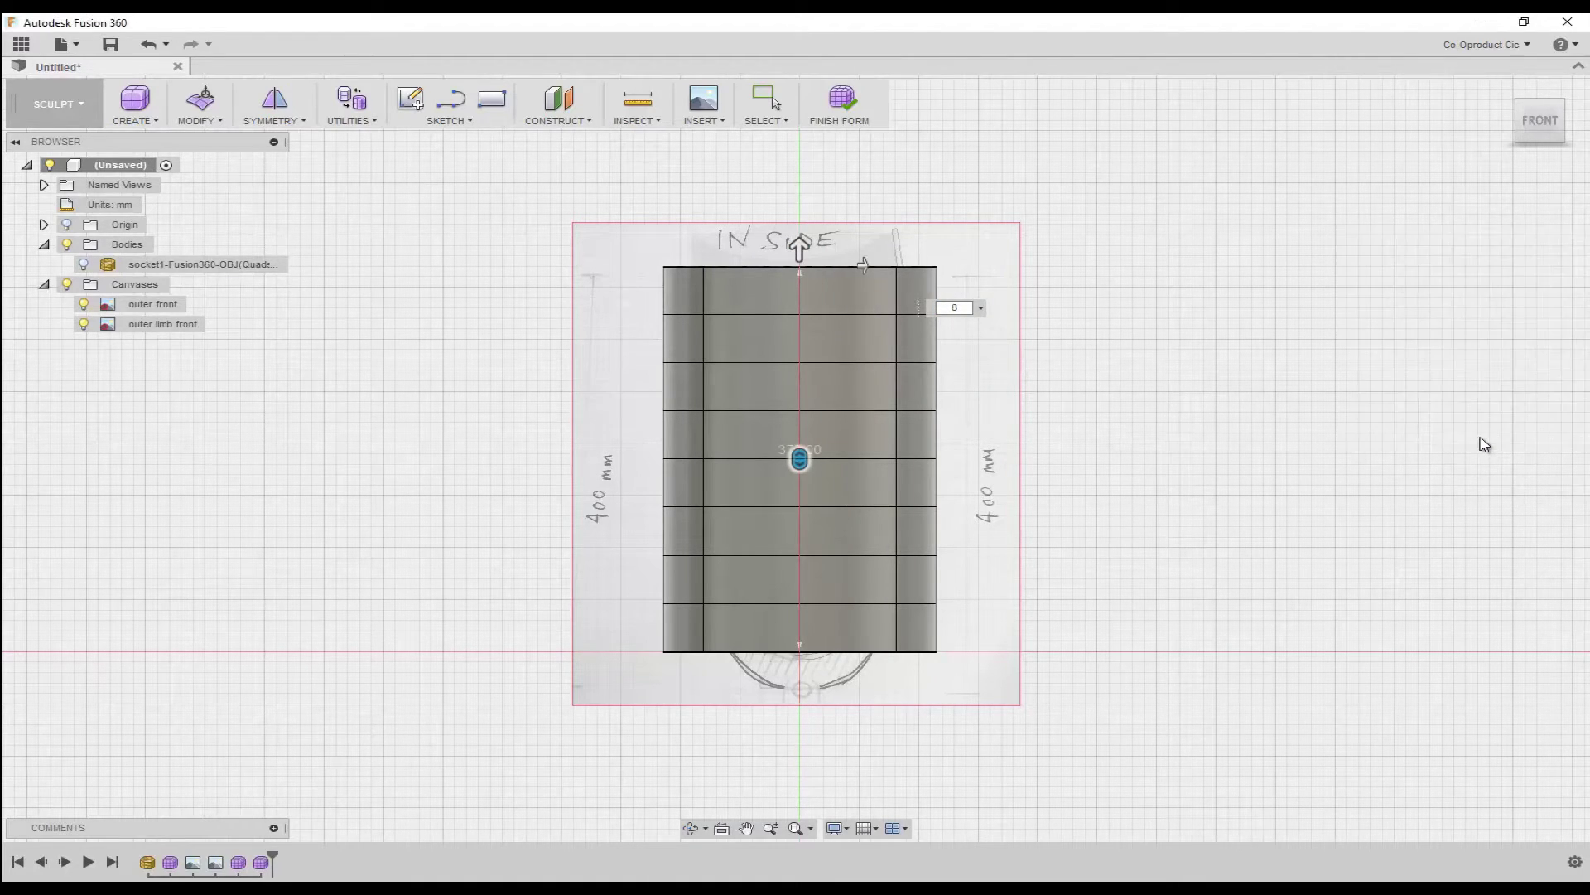
# - Scale the cylinder's bottom edge loop inward to about 0.63 with Edit Form
pyautogui.moveTo(595, 635); pyautogui.dragTo(963, 676)
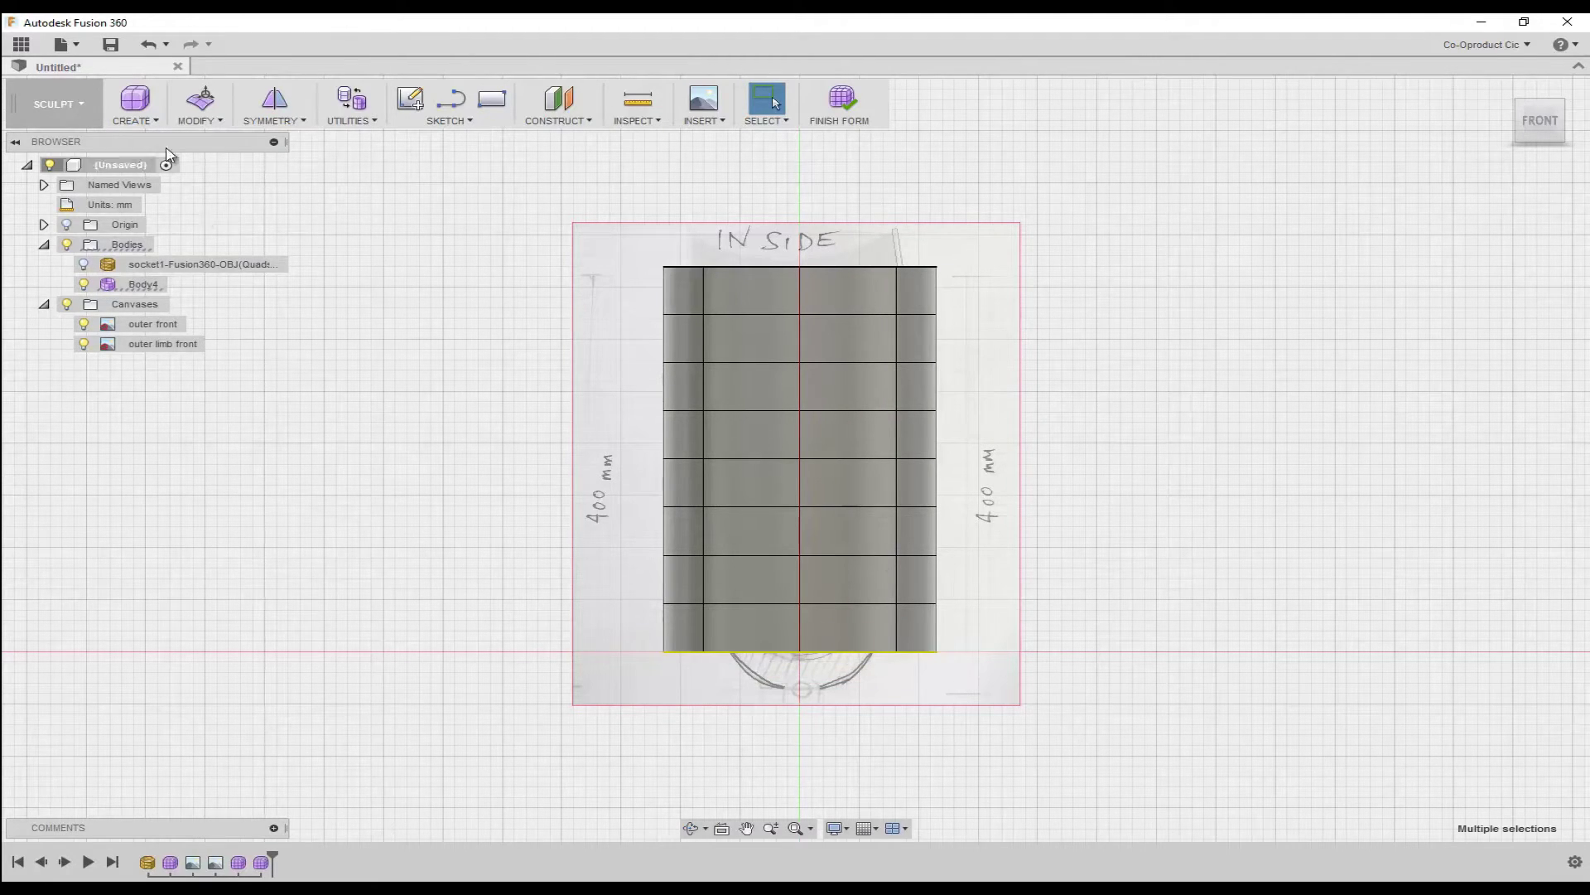
pyautogui.click(199, 98)
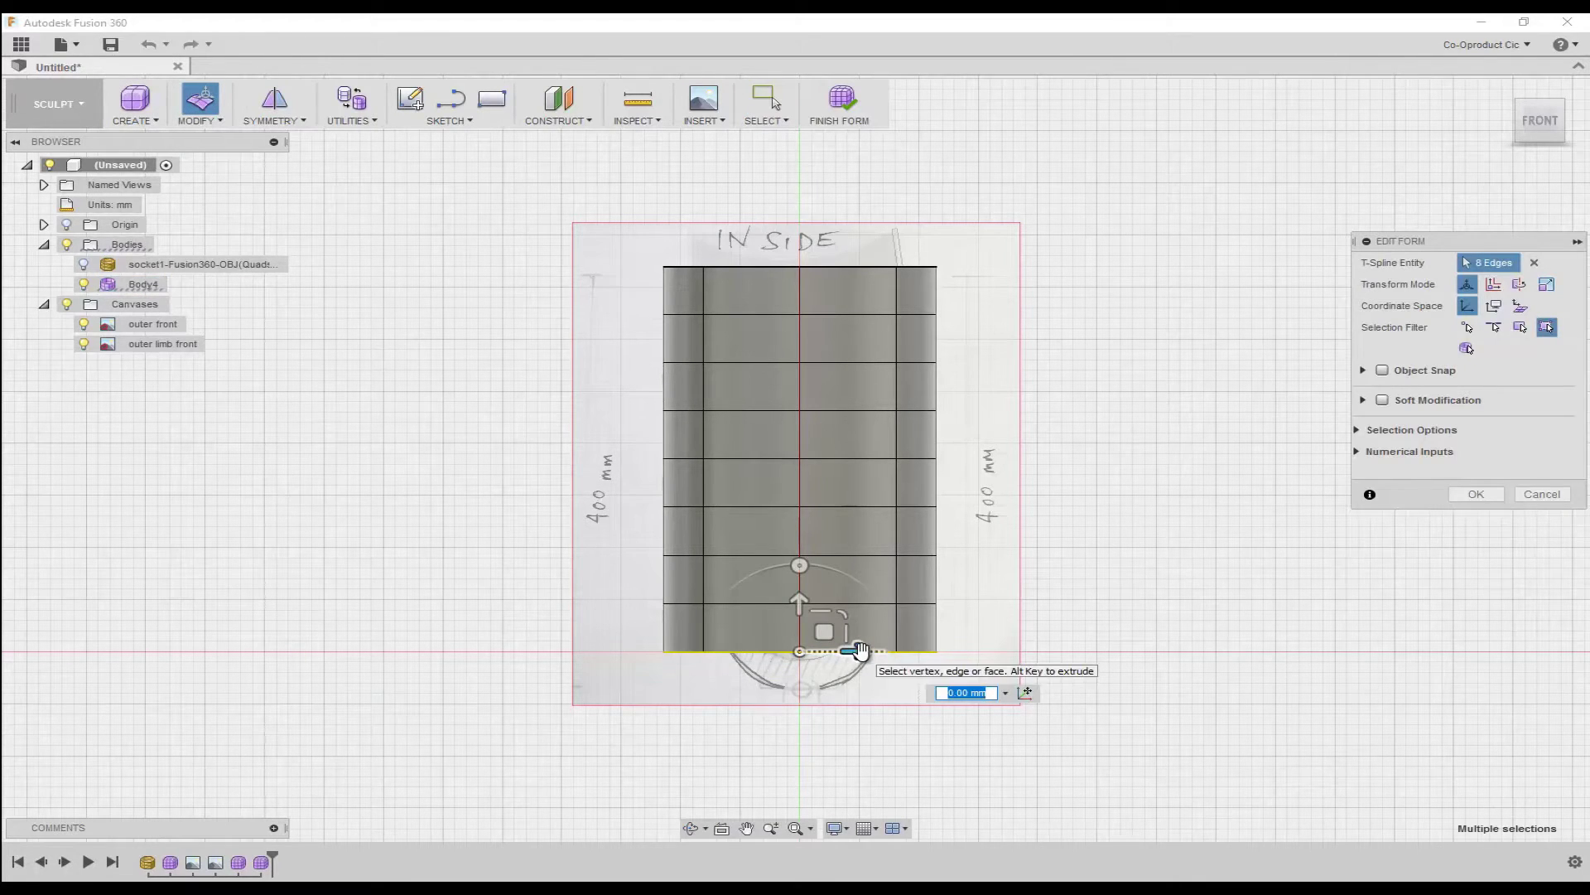
pyautogui.keyDown('shift'); pyautogui.moveTo(972, 579); pyautogui.dragTo(878, 564, button='middle'); pyautogui.keyUp('shift')
pyautogui.moveTo(900, 563)
pyautogui.mouseDown()
pyautogui.moveTo(858, 592)
pyautogui.moveTo(887, 574)
pyautogui.mouseUp()
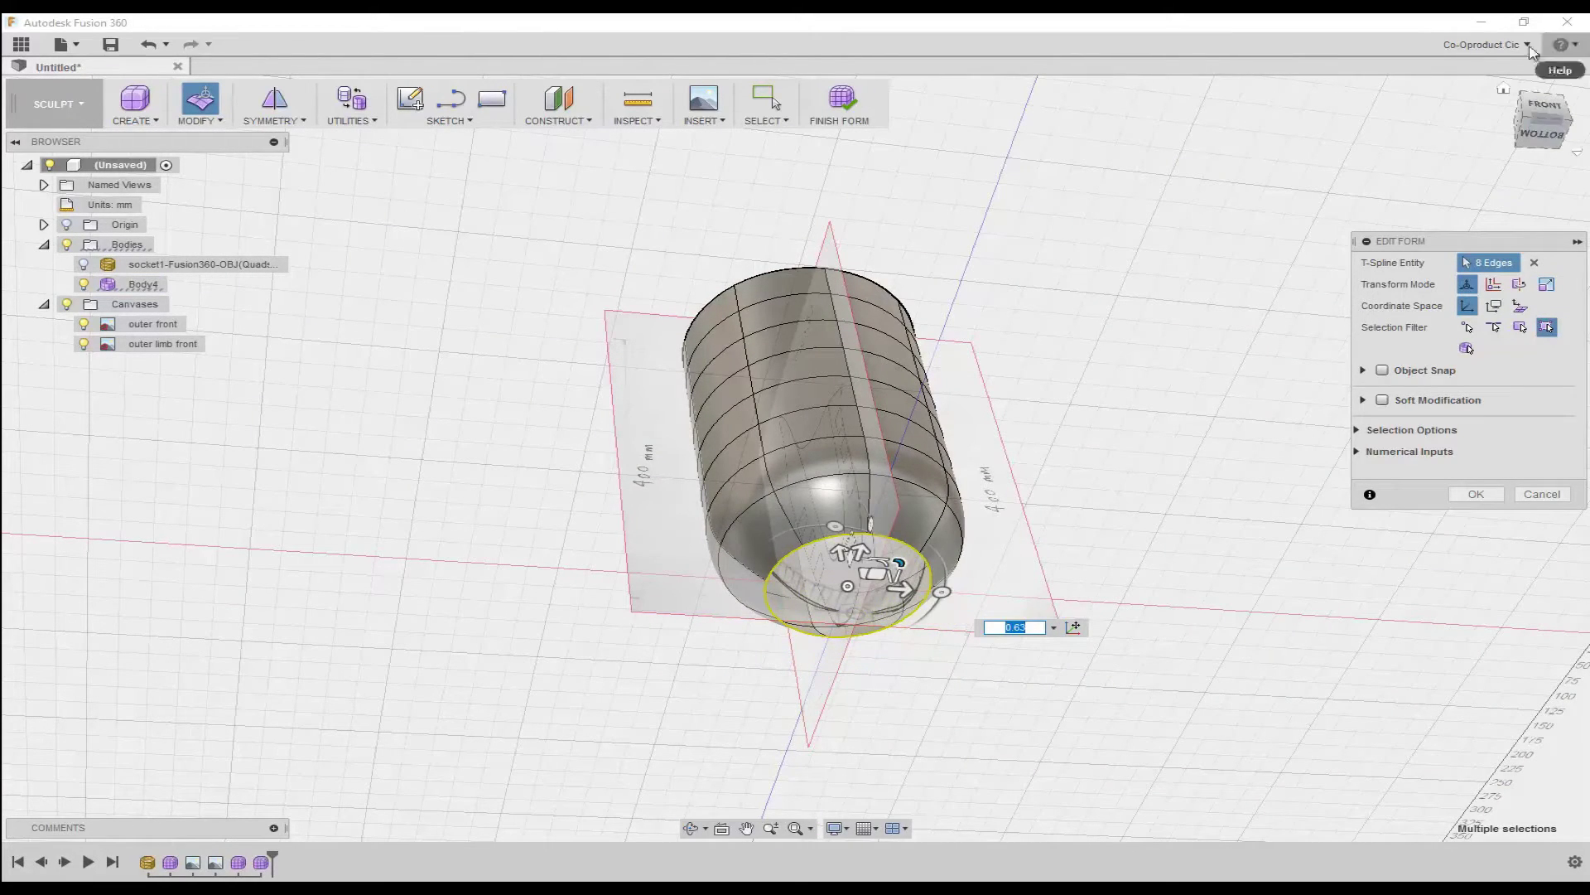
pyautogui.click(1542, 116)
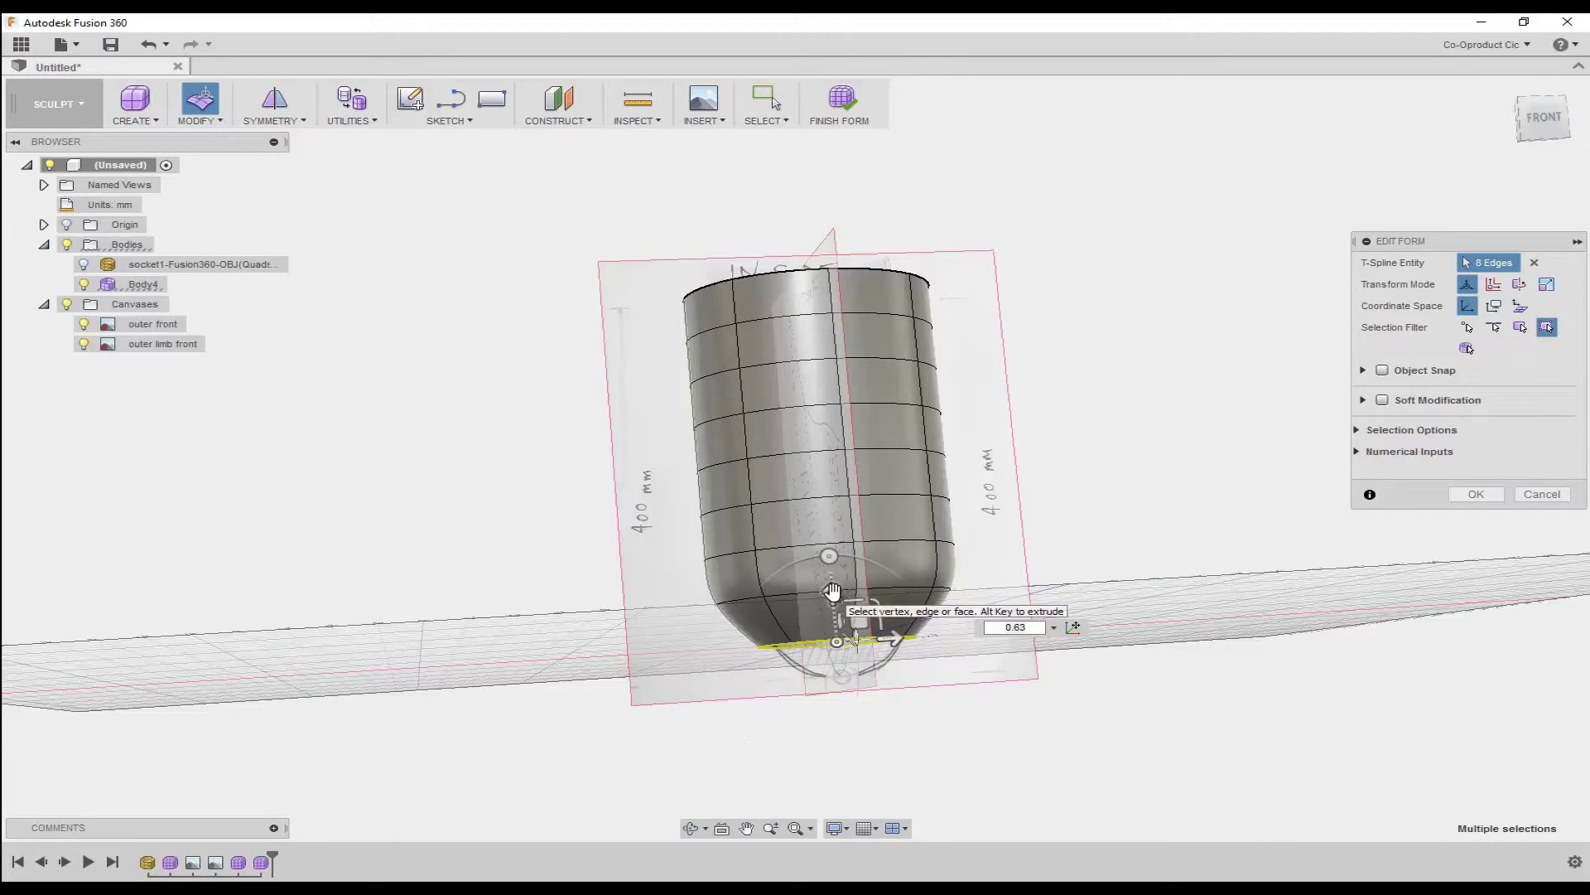
# - Extrude the bottom edge loop downward in two stages, the first about 25 mm, scaling it to about 0.53 and then 0.6
pyautogui.moveTo(831, 594); pyautogui.dragTo(835, 638)
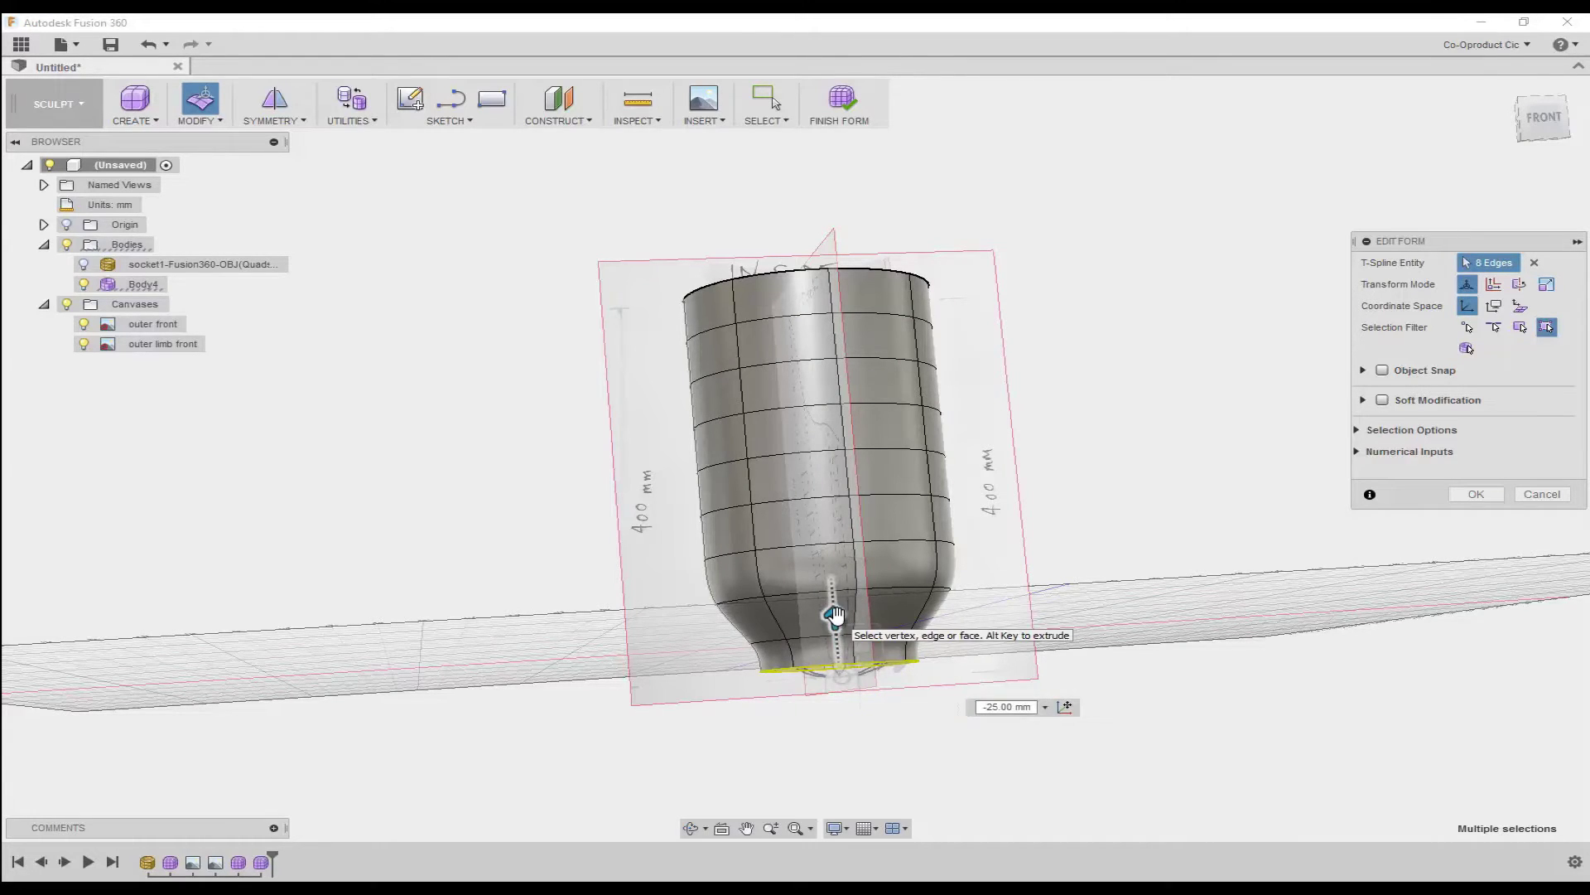
pyautogui.keyDown('shift'); pyautogui.moveTo(1032, 598); pyautogui.dragTo(1036, 583, button='middle'); pyautogui.keyUp('shift')
pyautogui.scroll(-1, 1036, 583)
pyautogui.moveTo(864, 654); pyautogui.dragTo(840, 662)
pyautogui.scroll(1, 982, 646)
pyautogui.scroll(3, 981, 640)
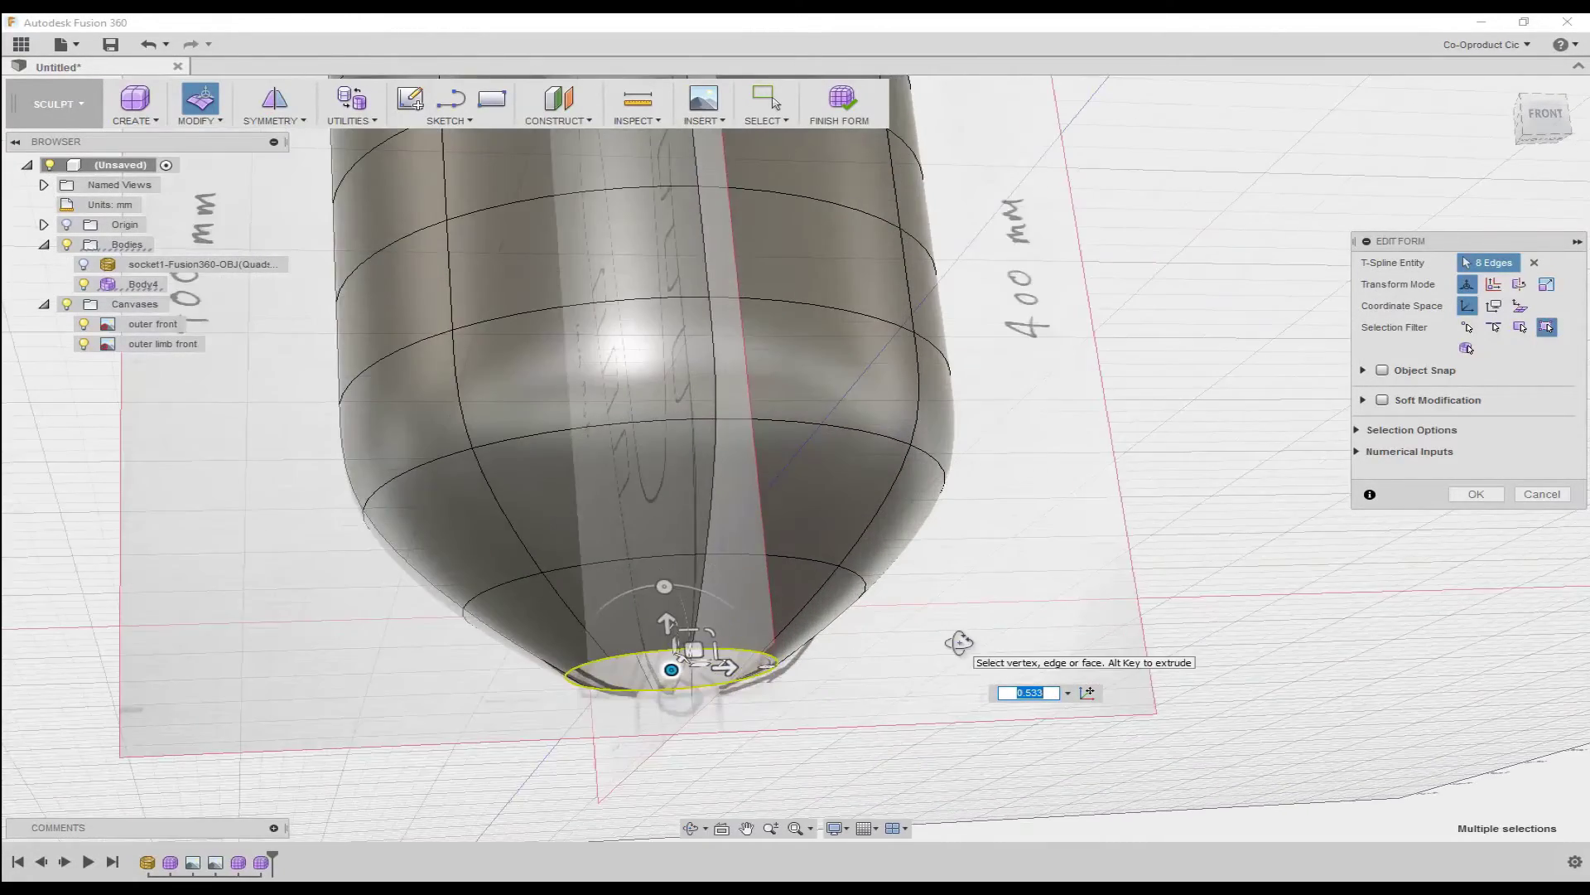
pyautogui.moveTo(958, 643)
pyautogui.keyDown('shift'); pyautogui.mouseDown(button='middle')
pyautogui.moveTo(927, 660)
pyautogui.moveTo(941, 658)
pyautogui.mouseUp(button='middle'); pyautogui.keyUp('shift')
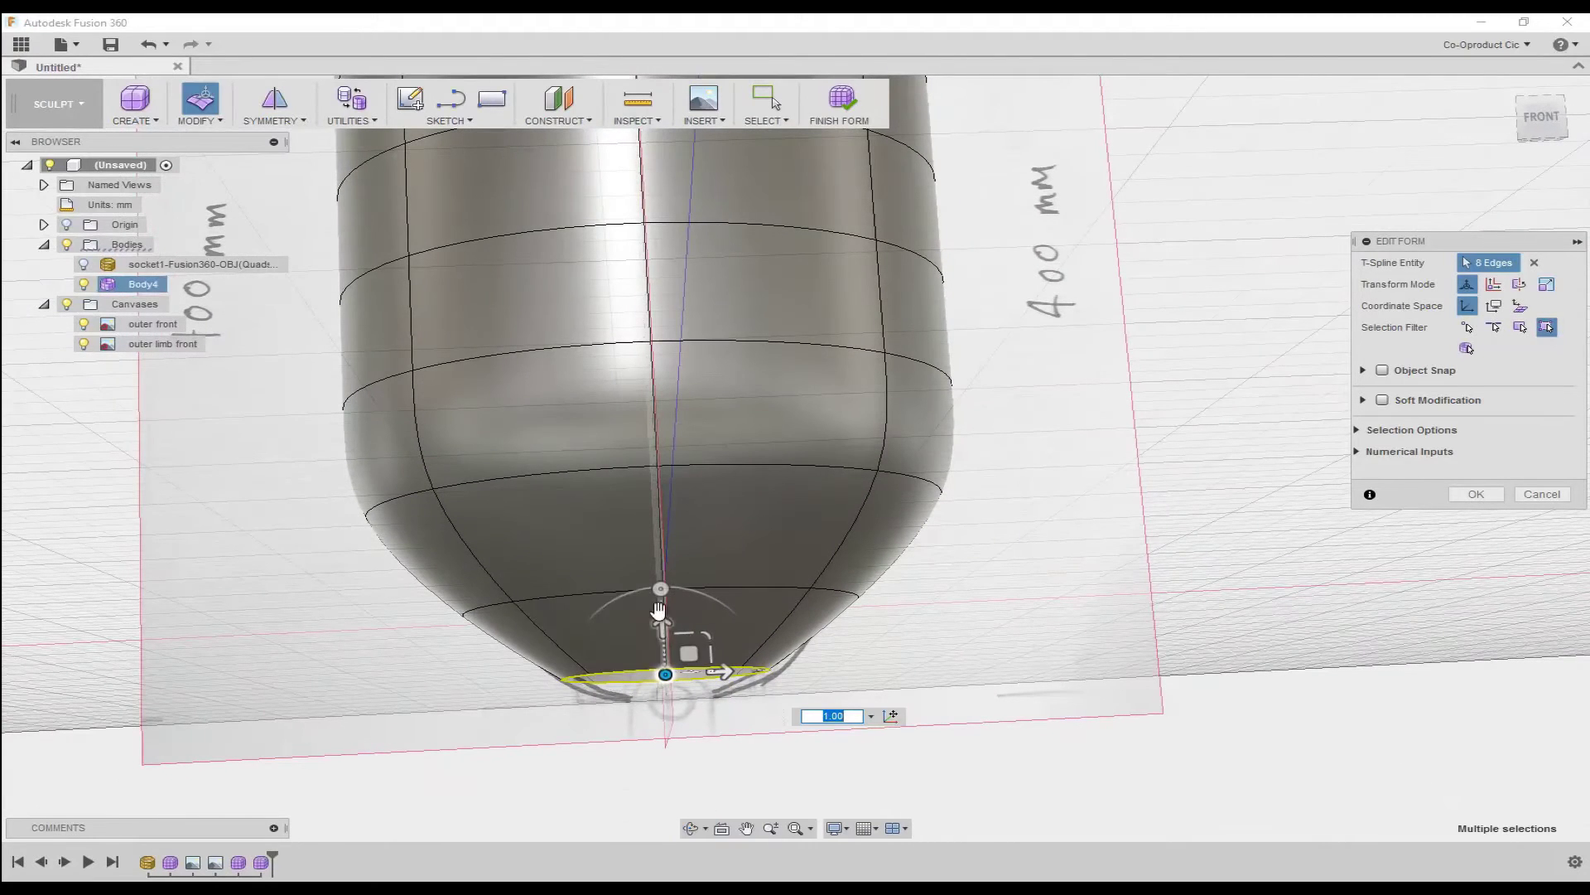
pyautogui.moveTo(663, 627)
pyautogui.mouseDown()
pyautogui.moveTo(664, 670)
pyautogui.moveTo(663, 648)
pyautogui.mouseUp()
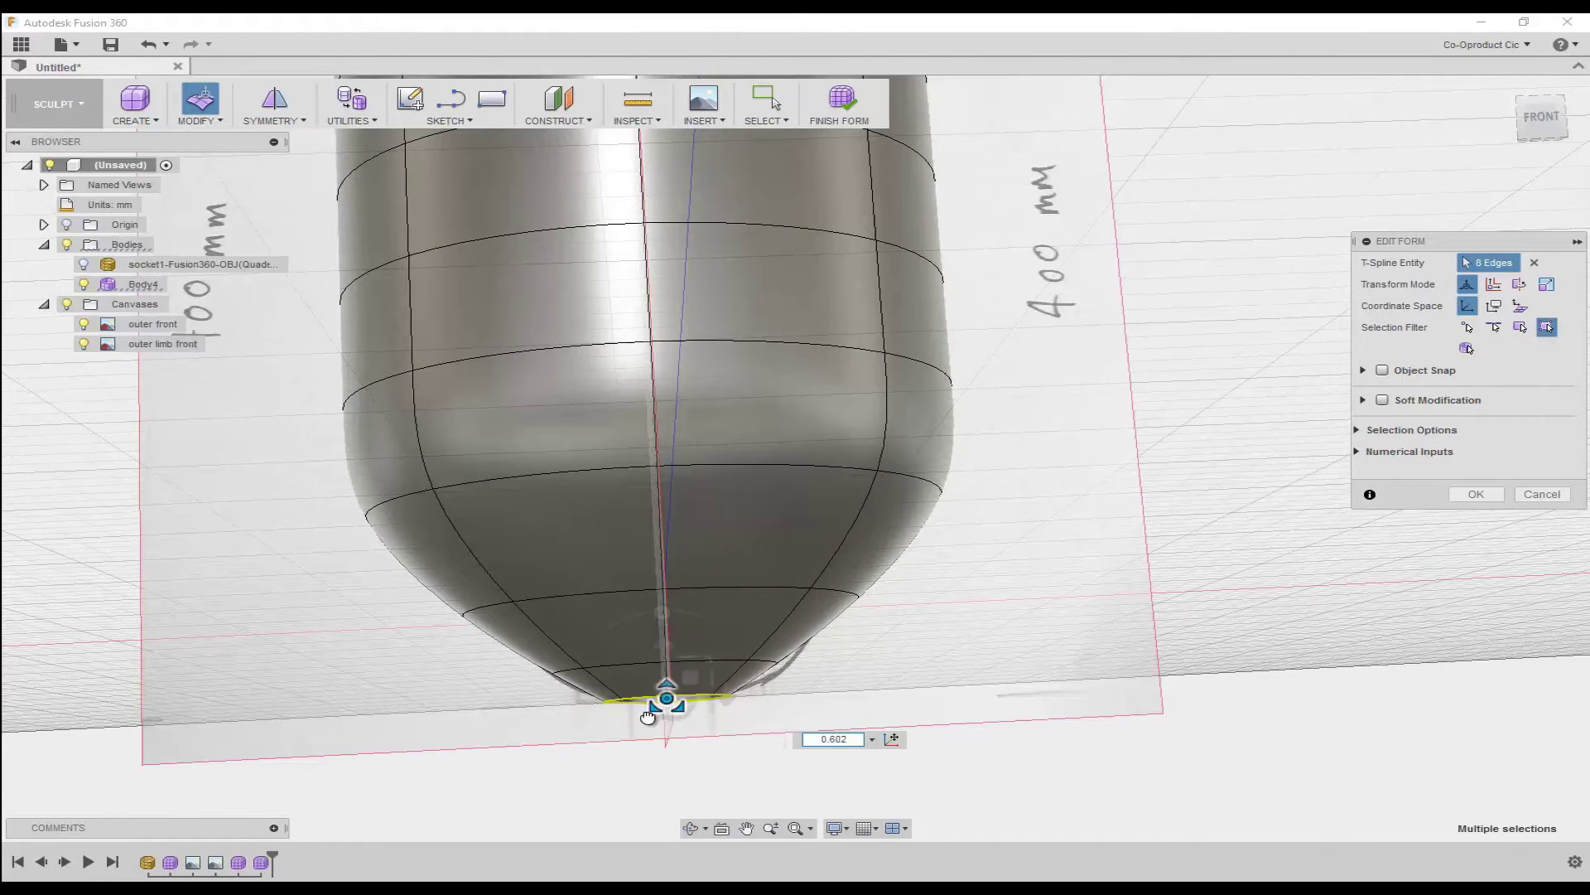
# - Close the opening at the cylinder's bottom end with Fill Hole in Collapse mode
pyautogui.keyDown('shift'); pyautogui.moveTo(885, 682); pyautogui.dragTo(878, 671, button='middle'); pyautogui.keyUp('shift')
pyautogui.click(199, 120)
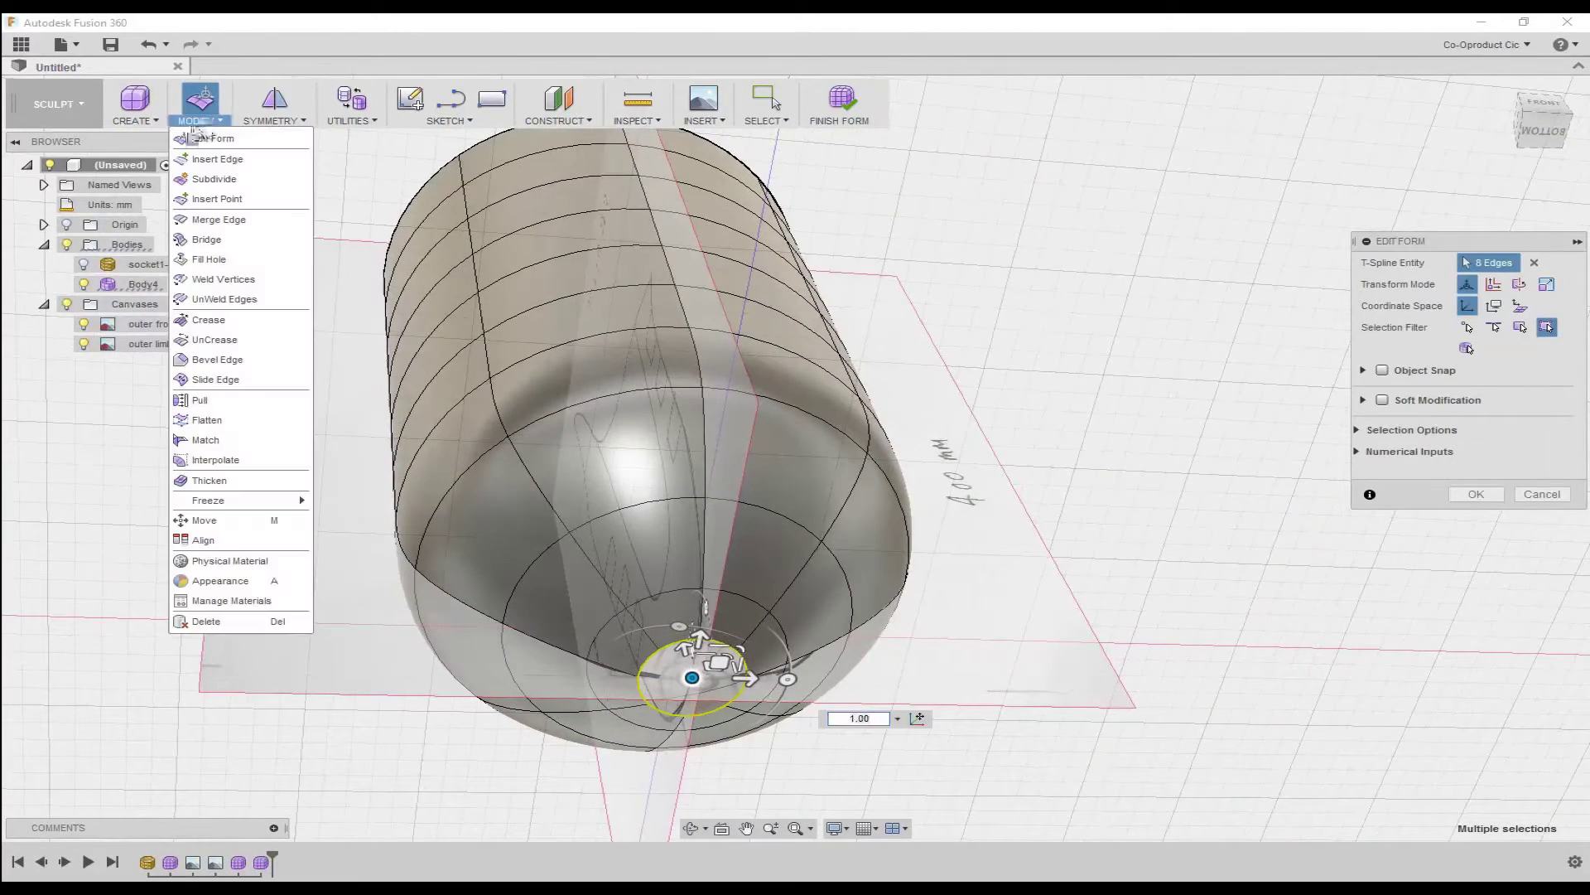
pyautogui.click(209, 259)
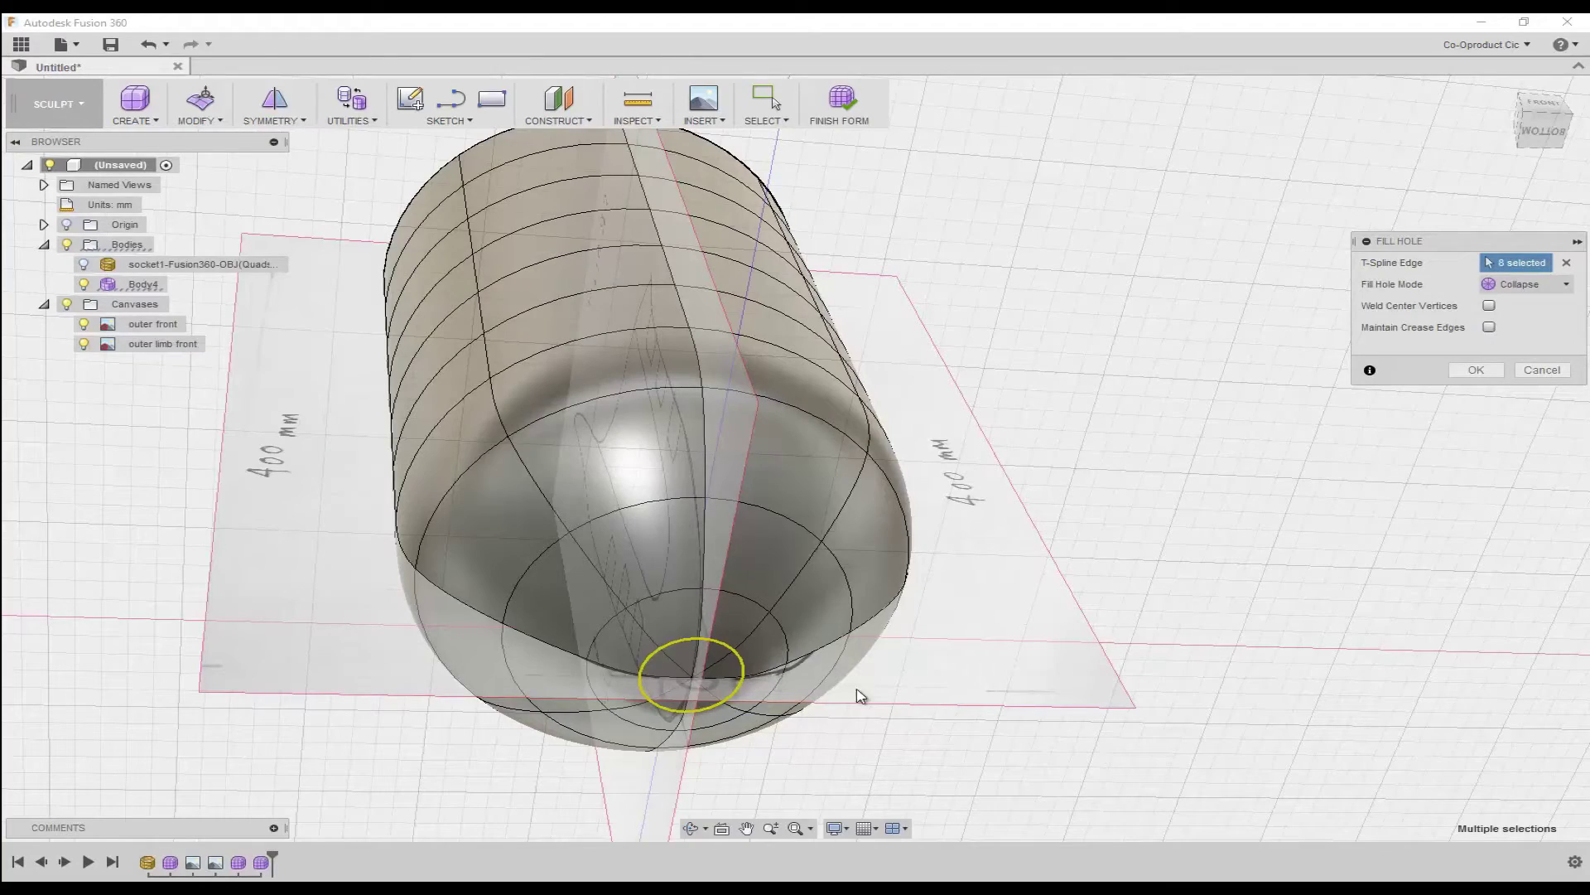
pyautogui.click(1476, 369)
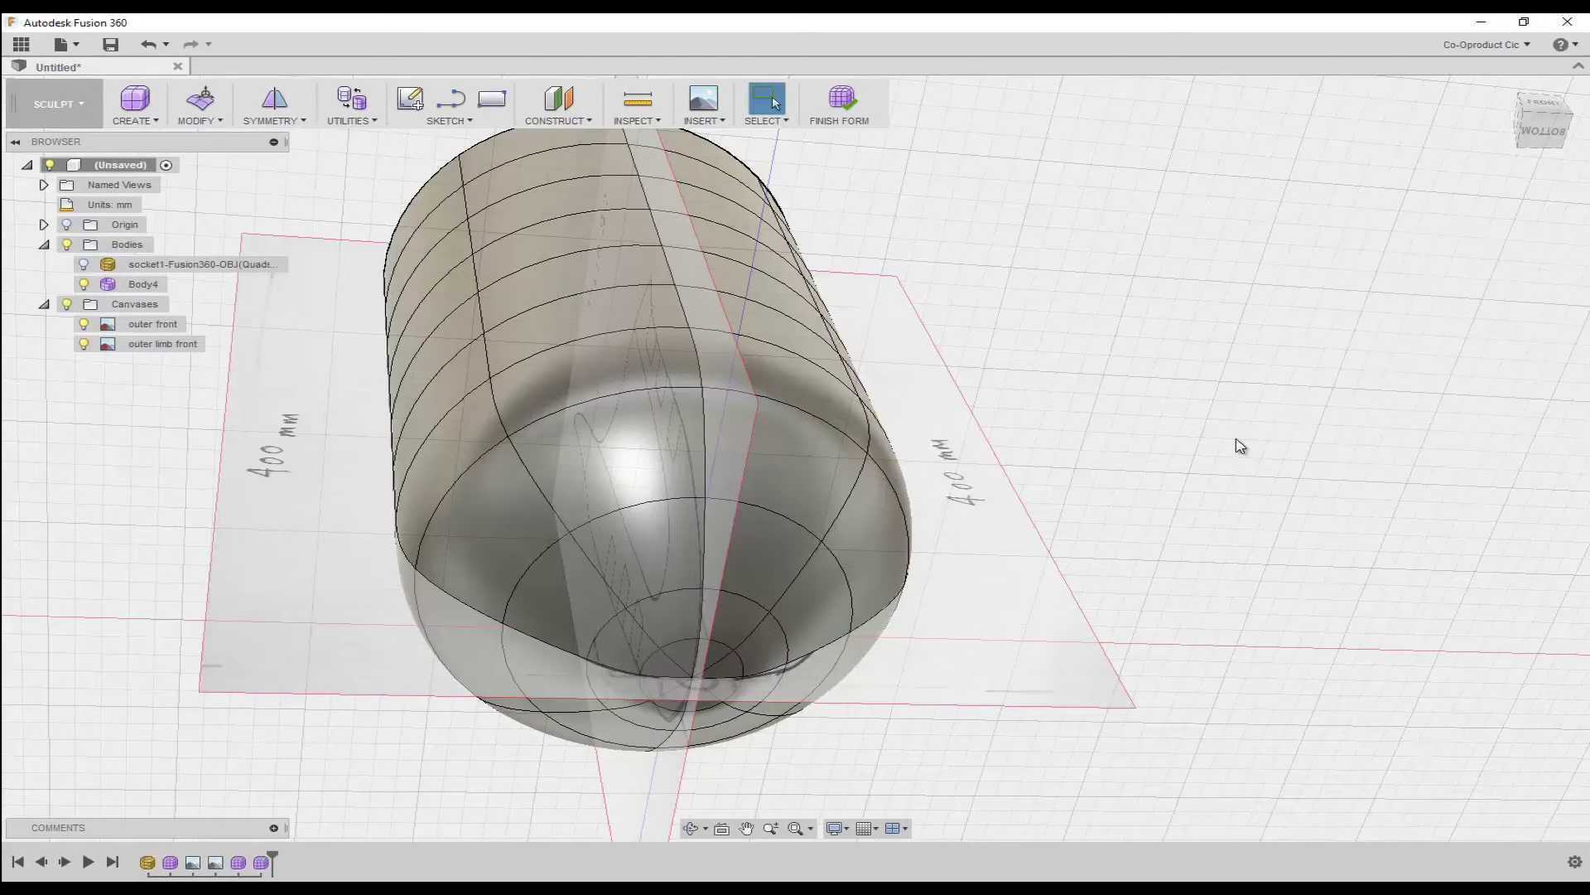
# - Compare the closed cylinder form with the canvas sketches in the front and left views
pyautogui.keyDown('shift'); pyautogui.moveTo(1236, 444); pyautogui.dragTo(1233, 534, button='middle'); pyautogui.keyUp('shift')
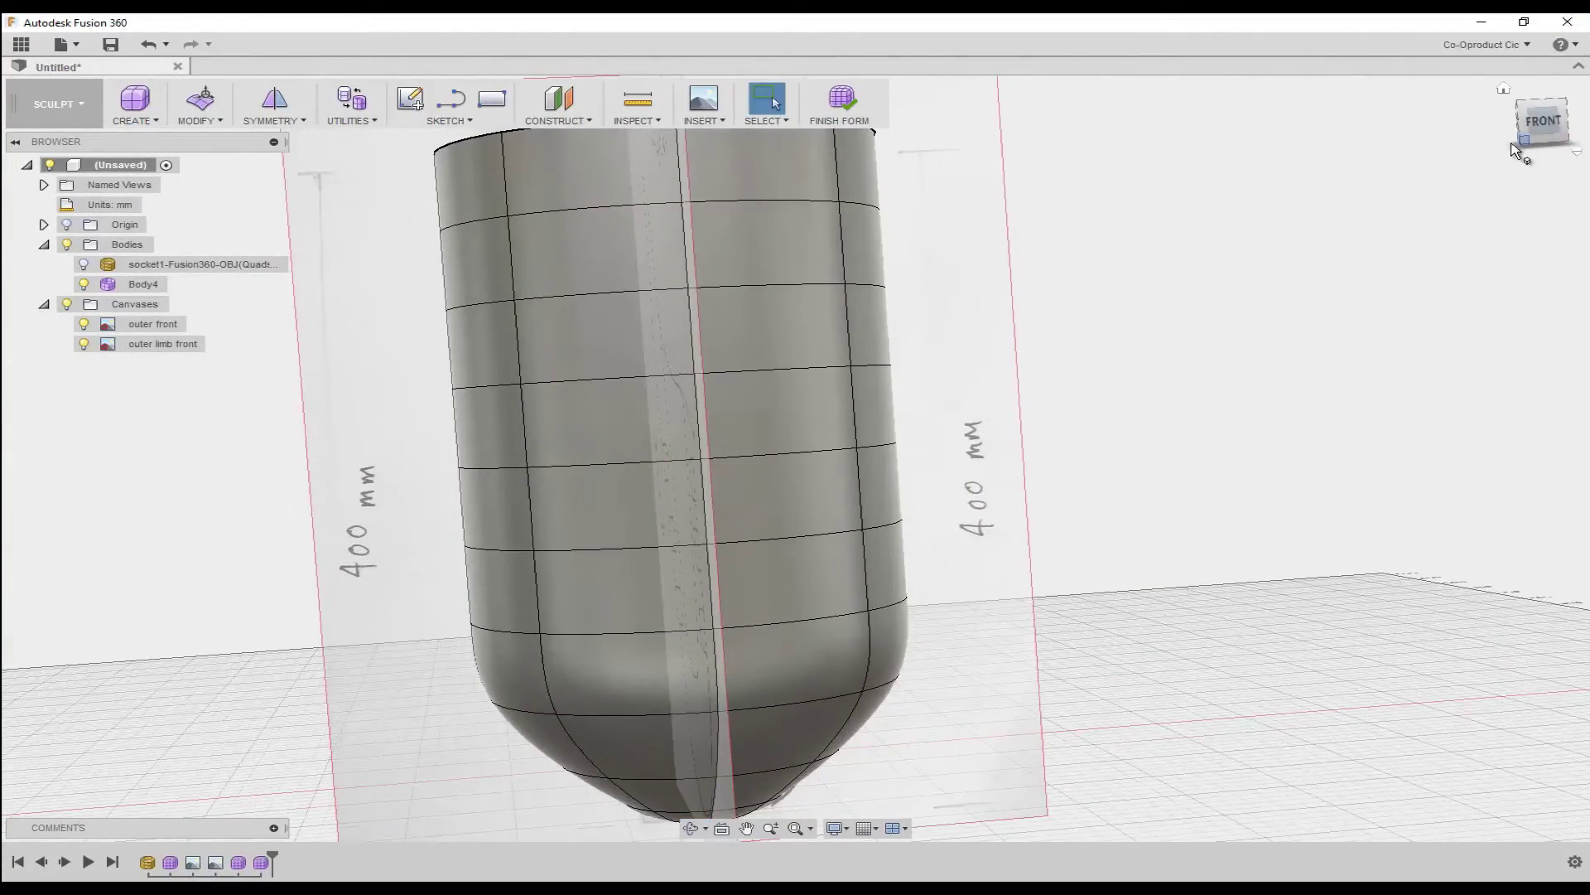
pyautogui.click(1544, 125)
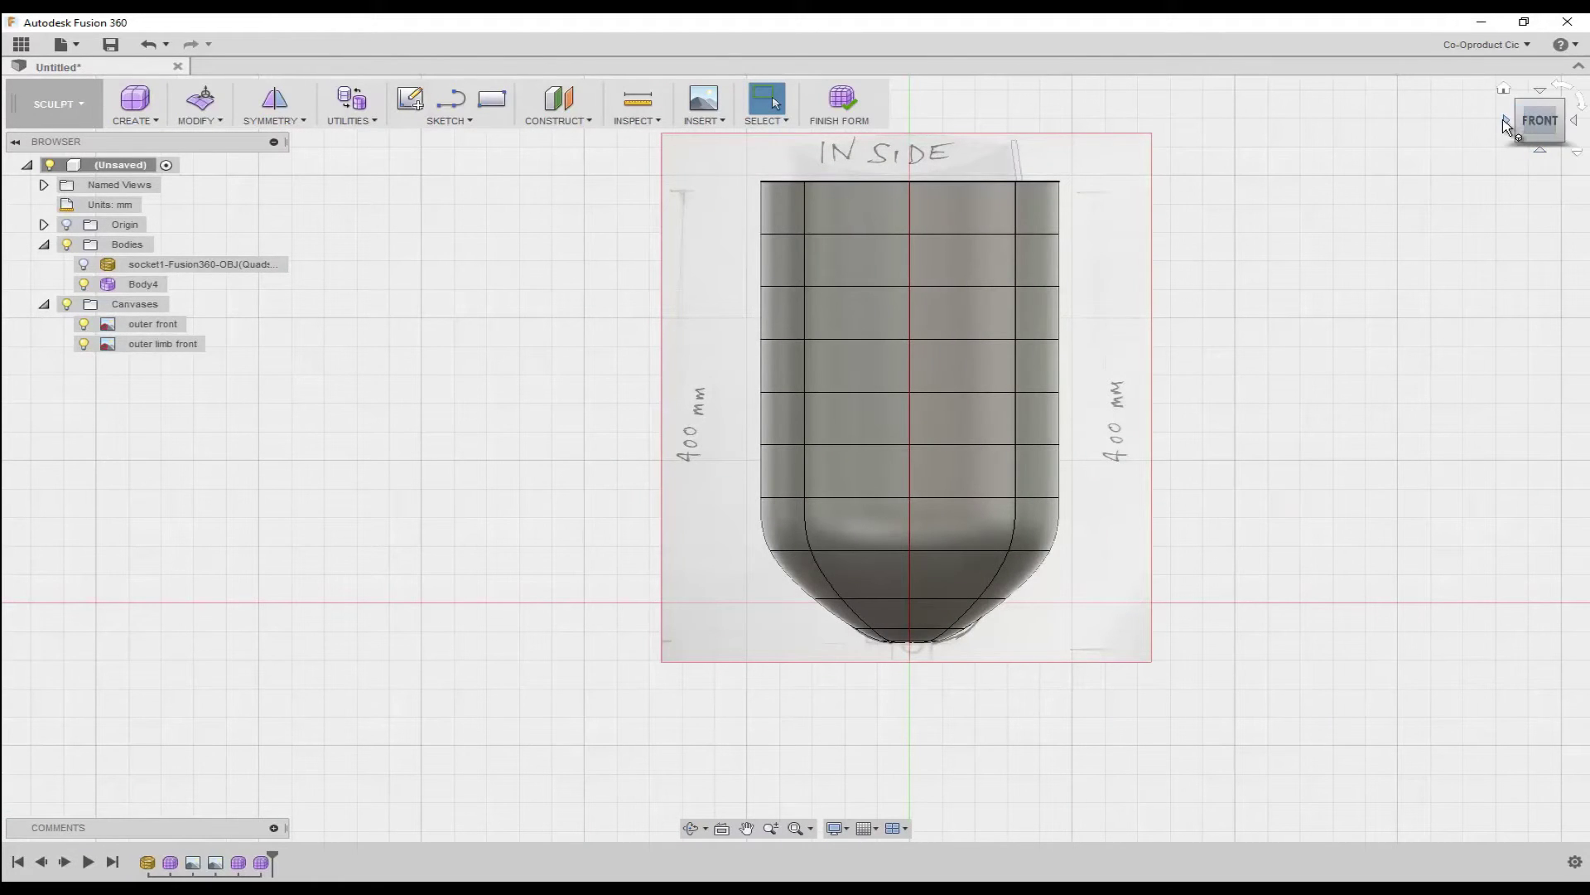
pyautogui.click(1506, 124)
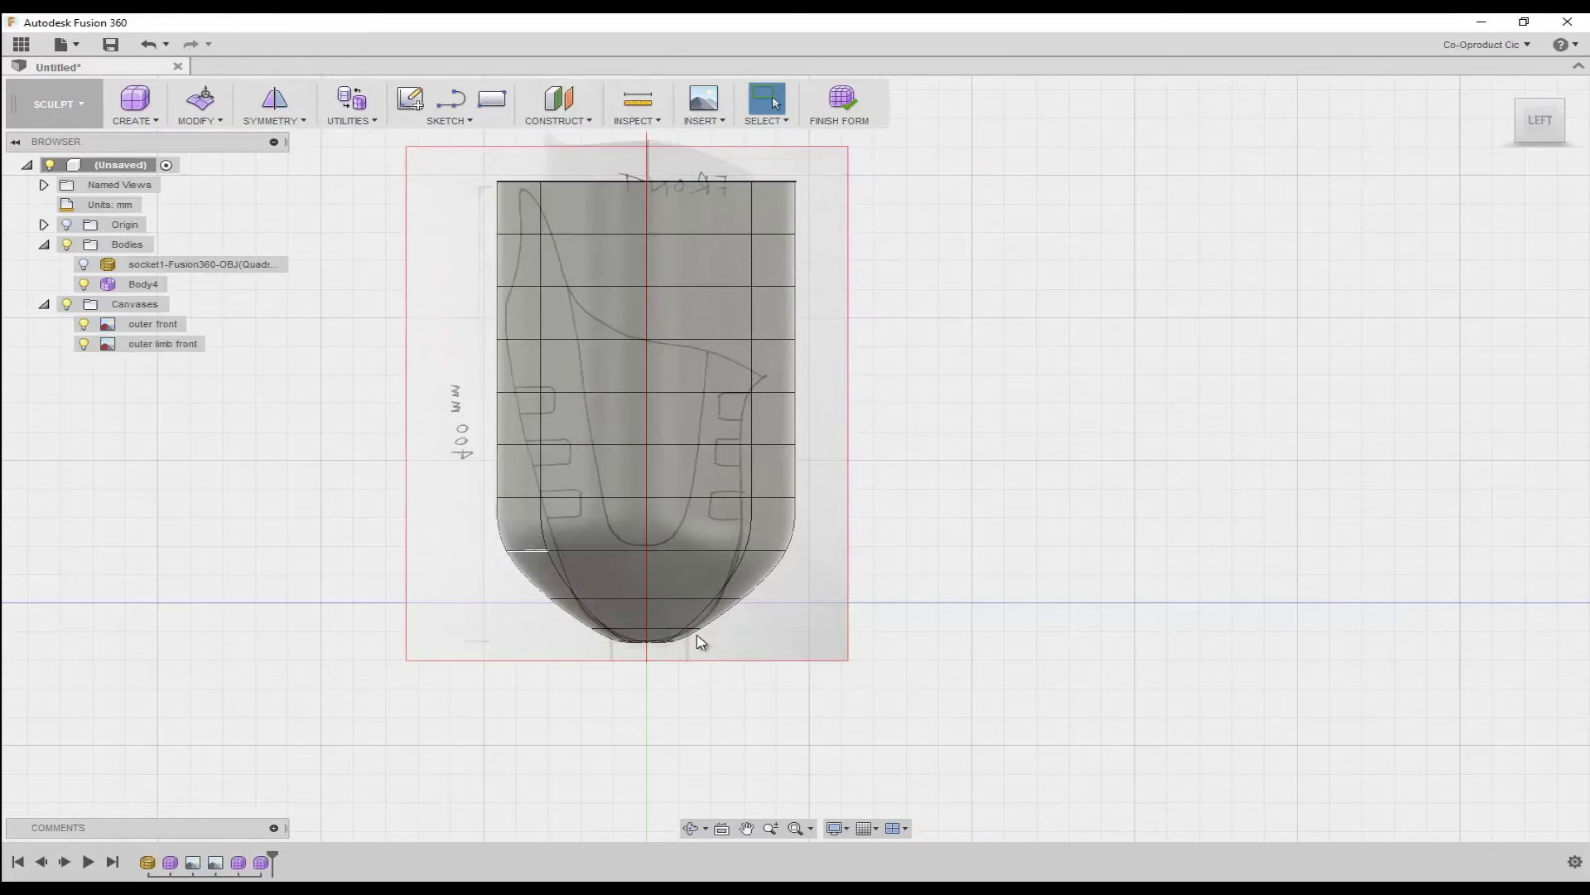
# - Turn on Display Through for the outer front canvas
pyautogui.rightClick(142, 324)
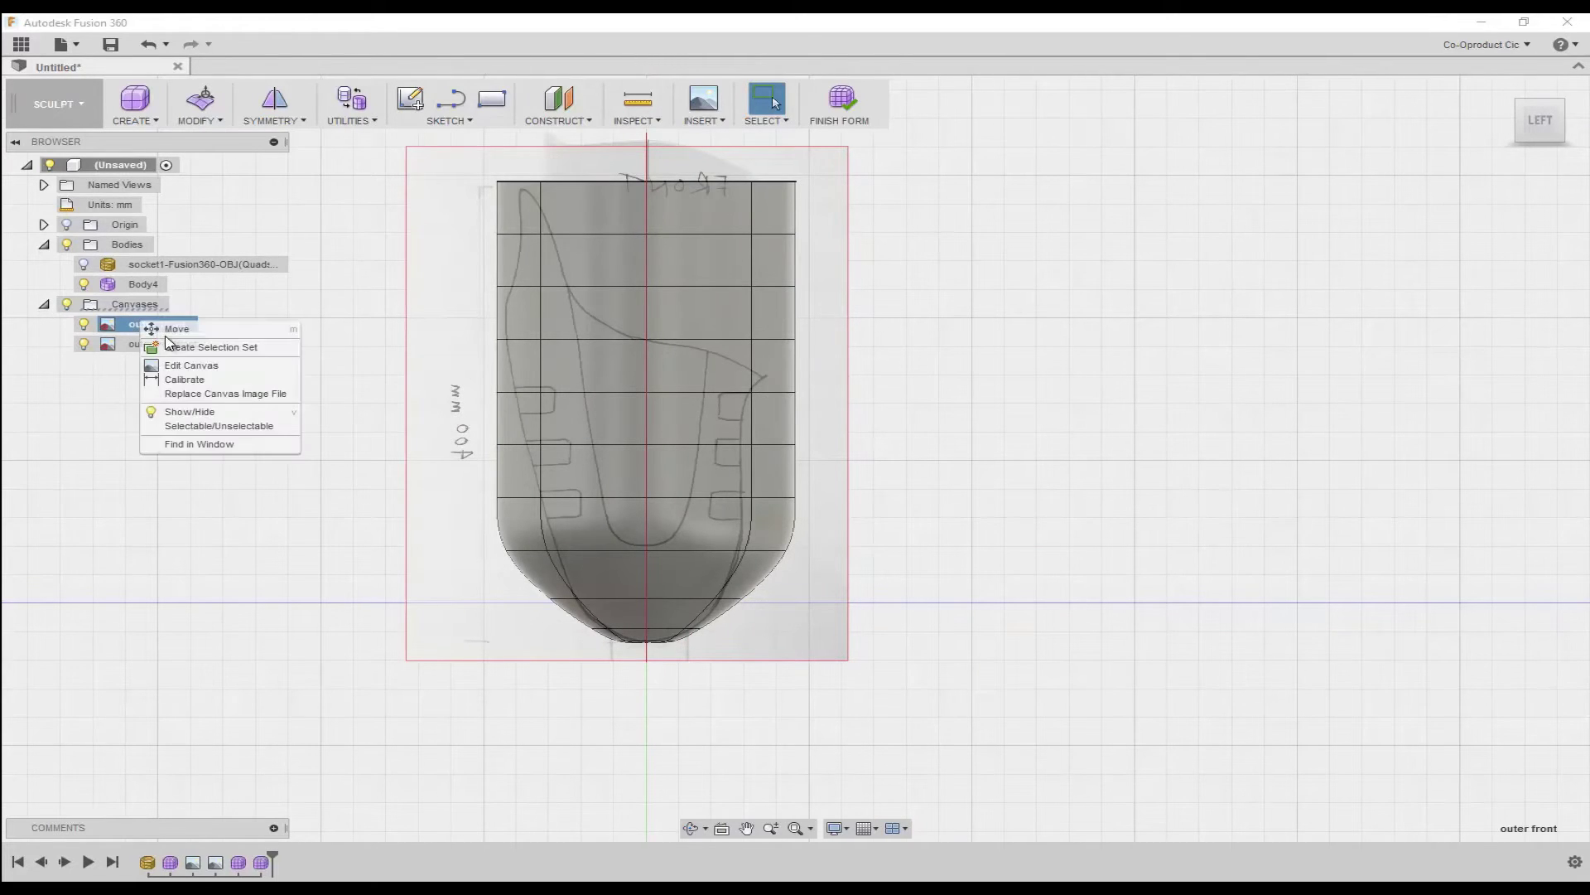
pyautogui.click(191, 365)
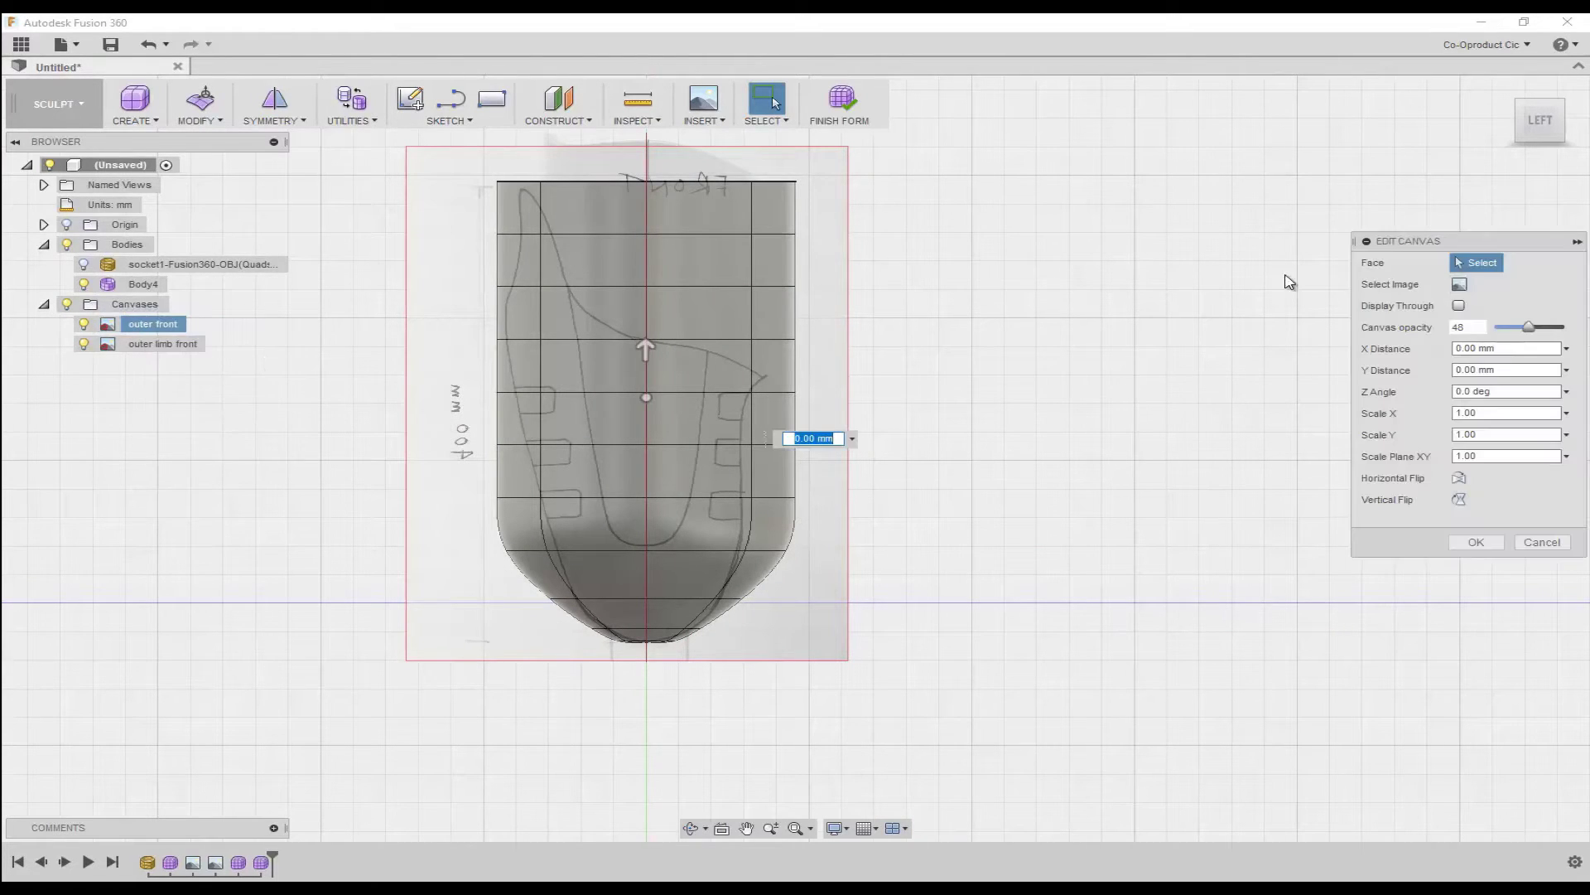
pyautogui.click(1458, 307)
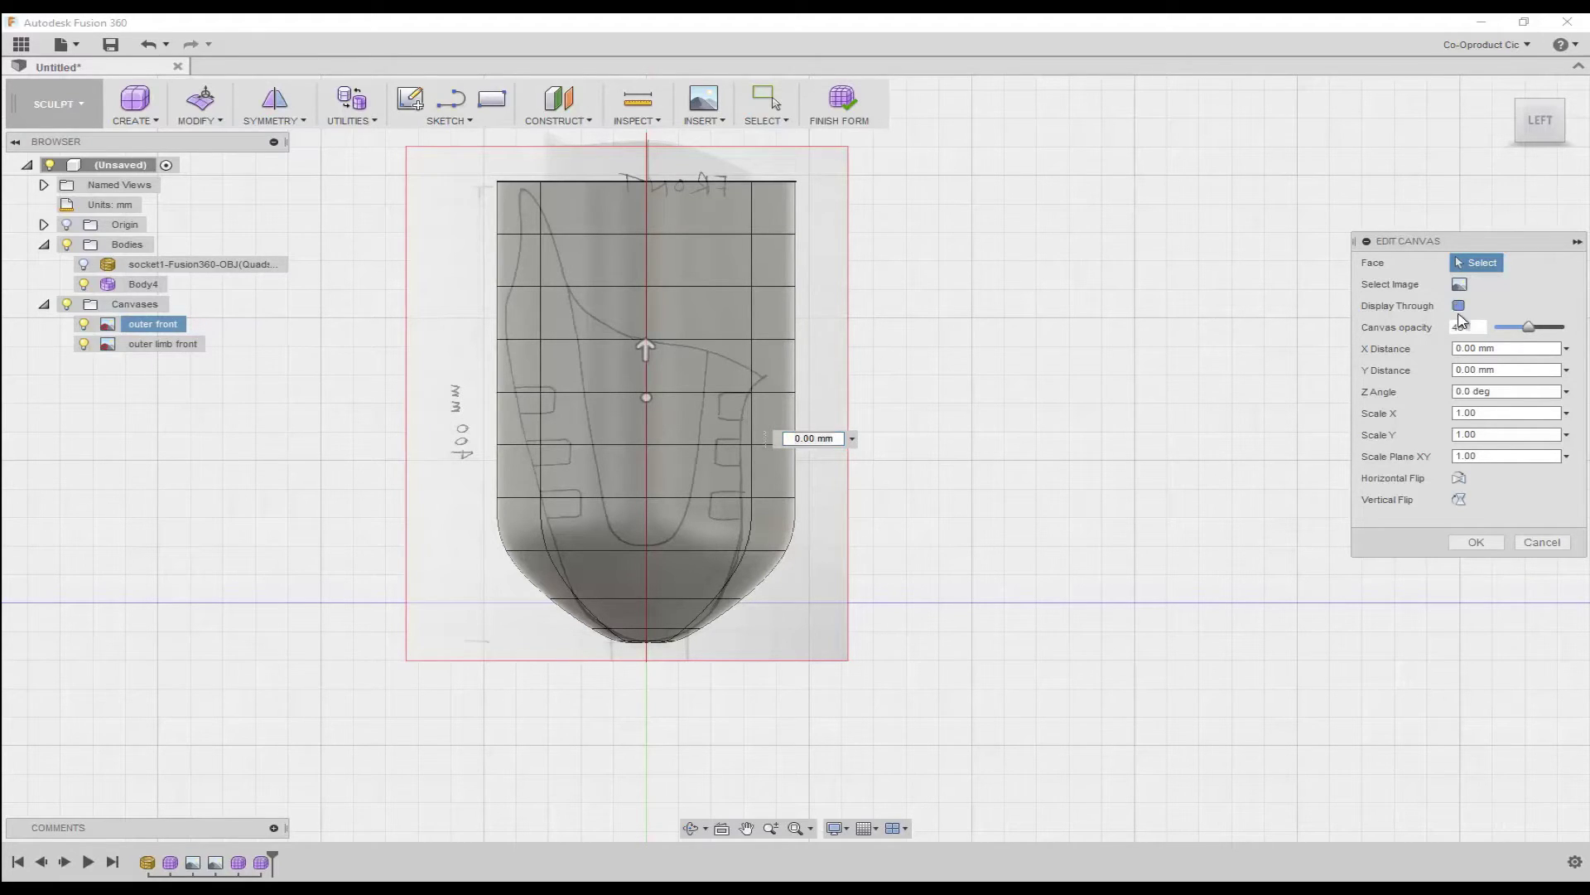
pyautogui.click(1475, 542)
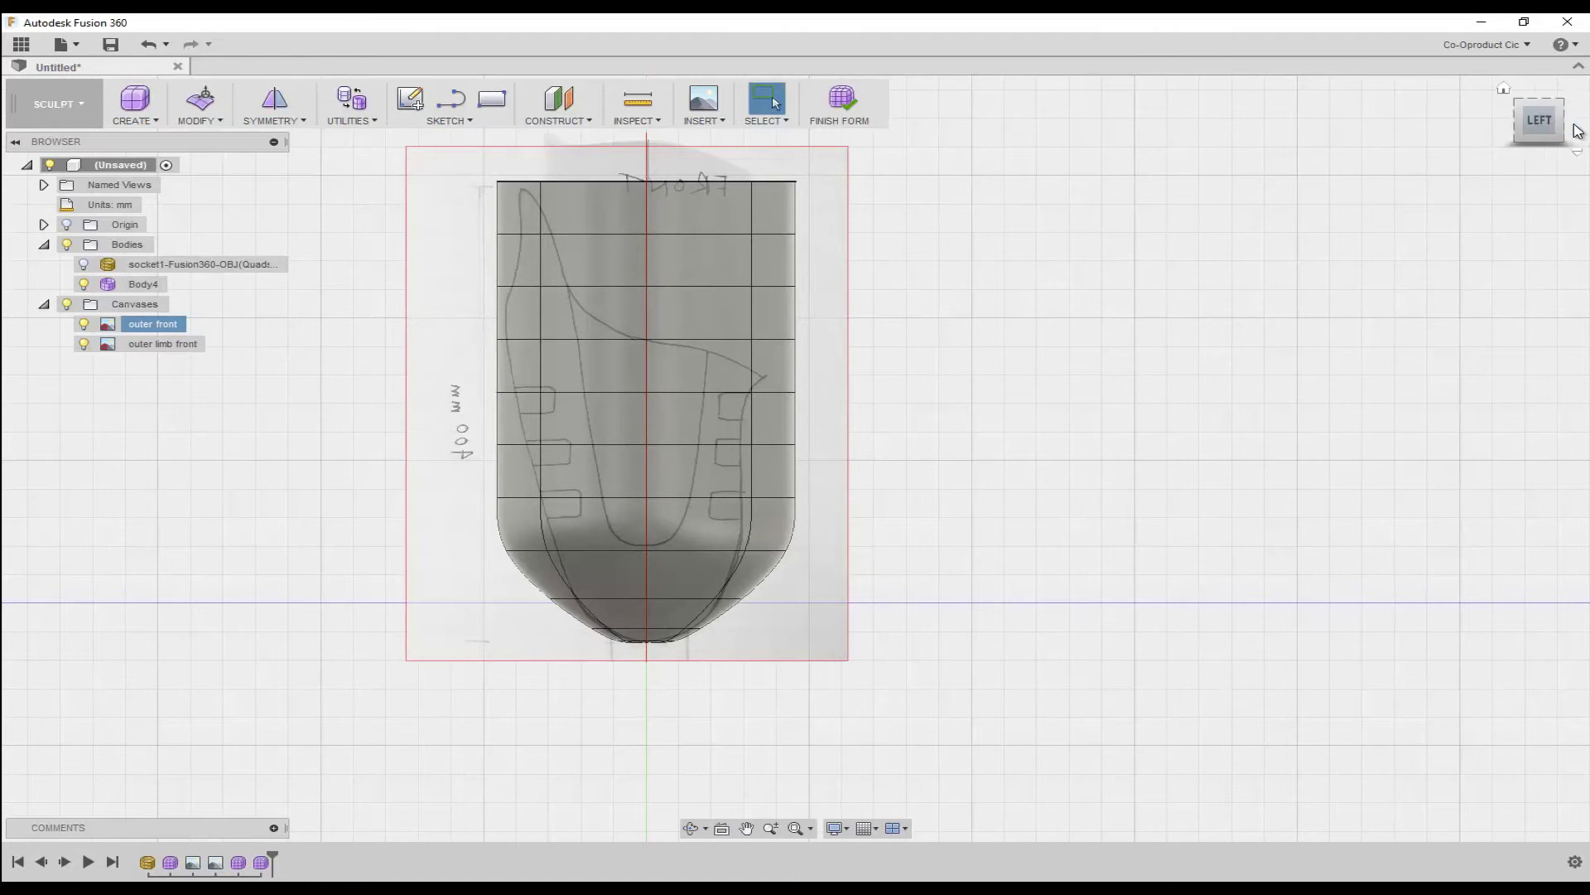
# - Scale the lower horizontal edge loops with Edit Form in the left view to taper the body toward the side sketch's outline
pyautogui.click(1563, 125)
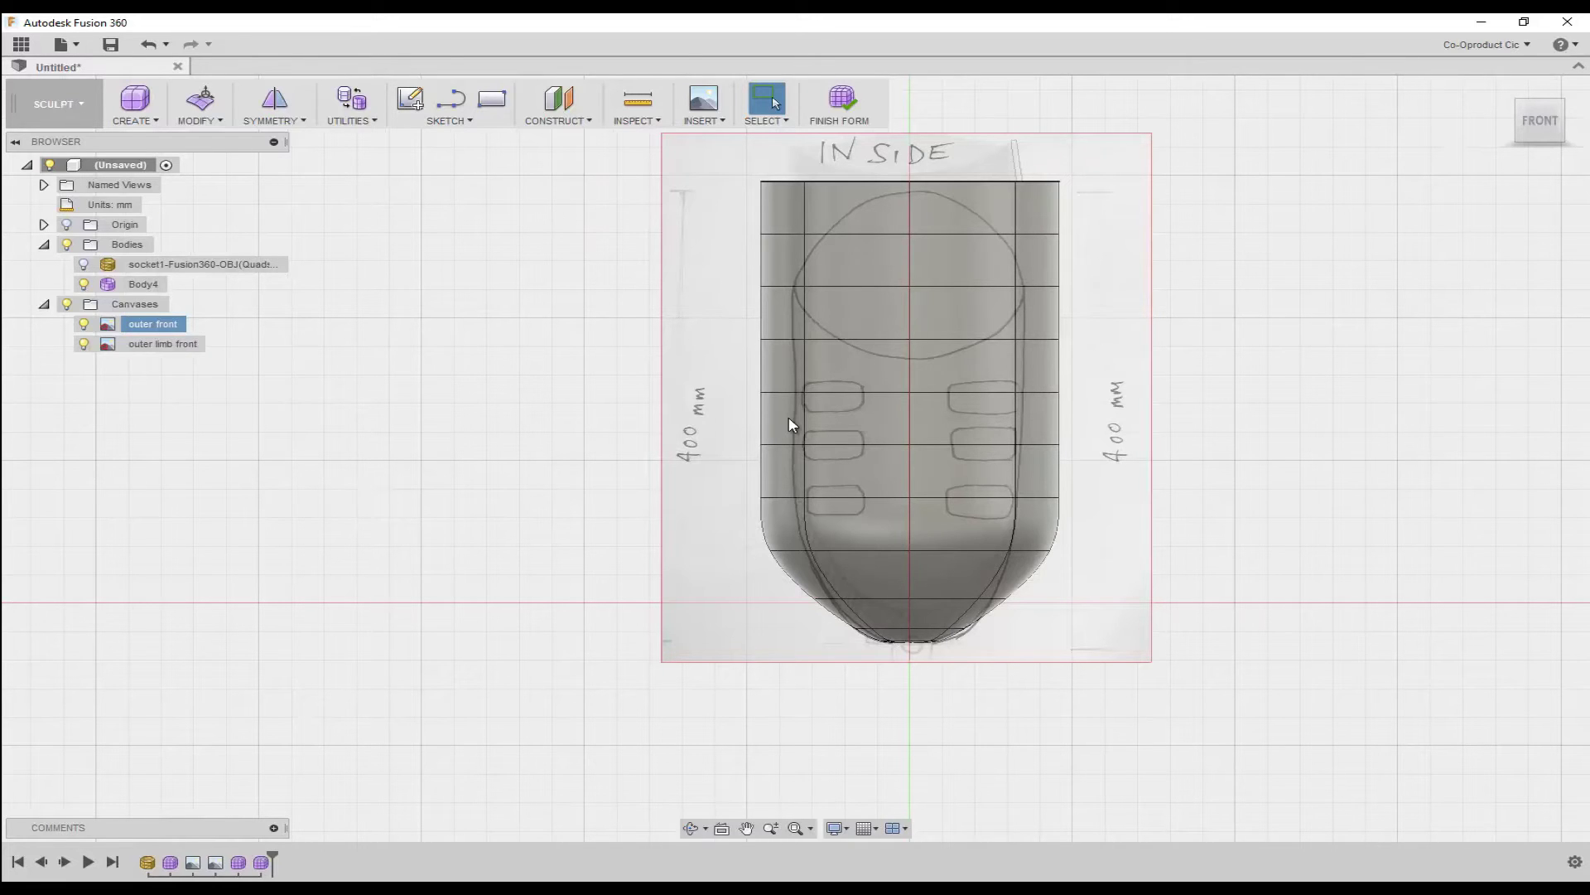
pyautogui.click(1165, 348)
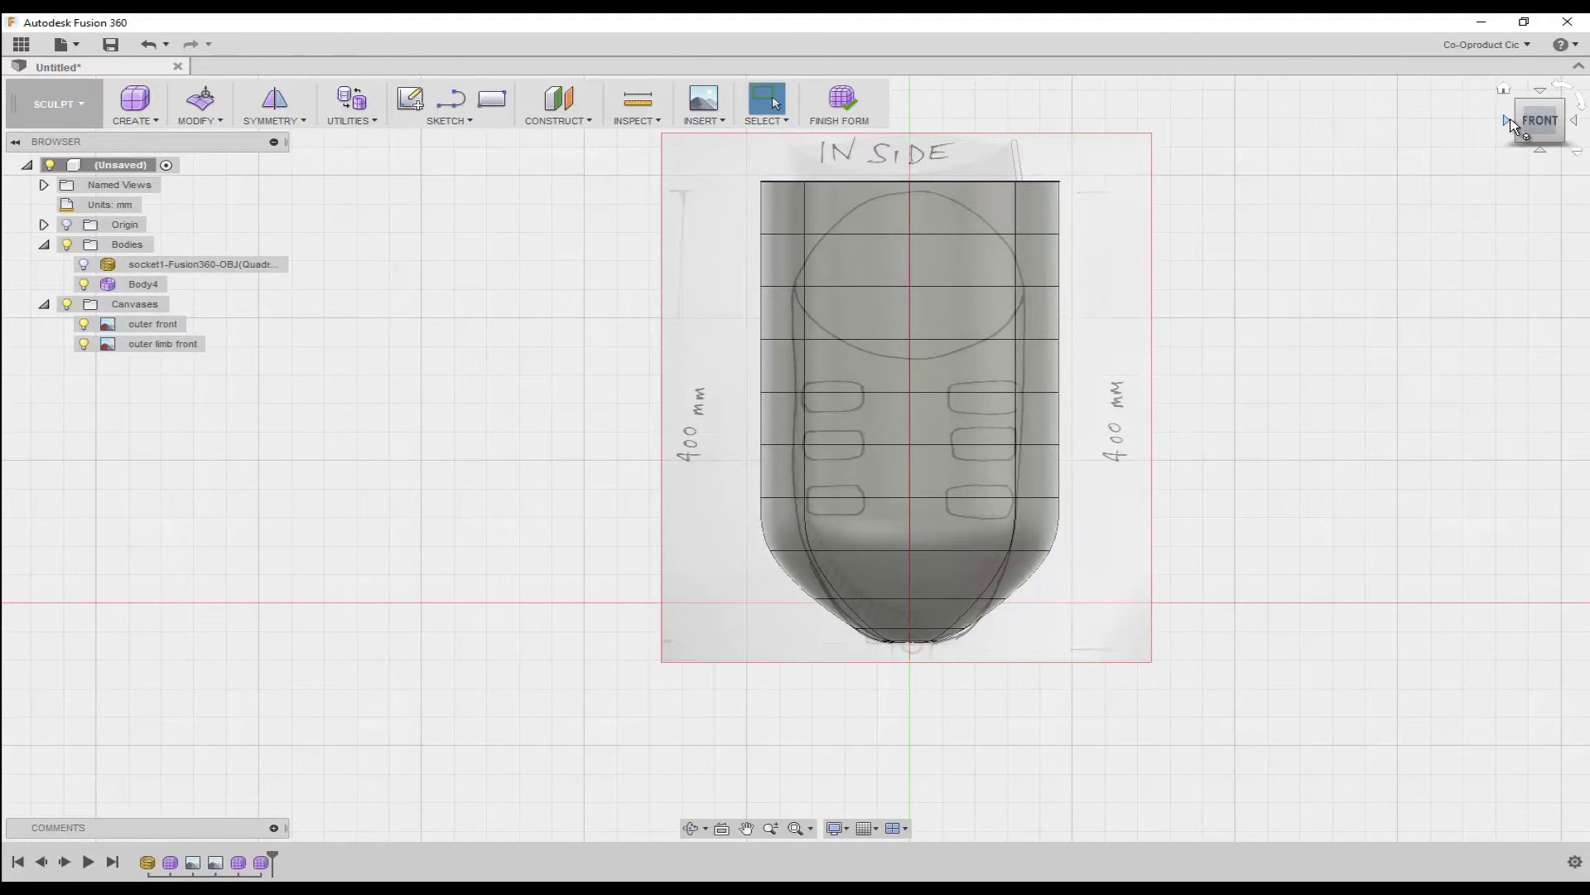
pyautogui.click(1577, 122)
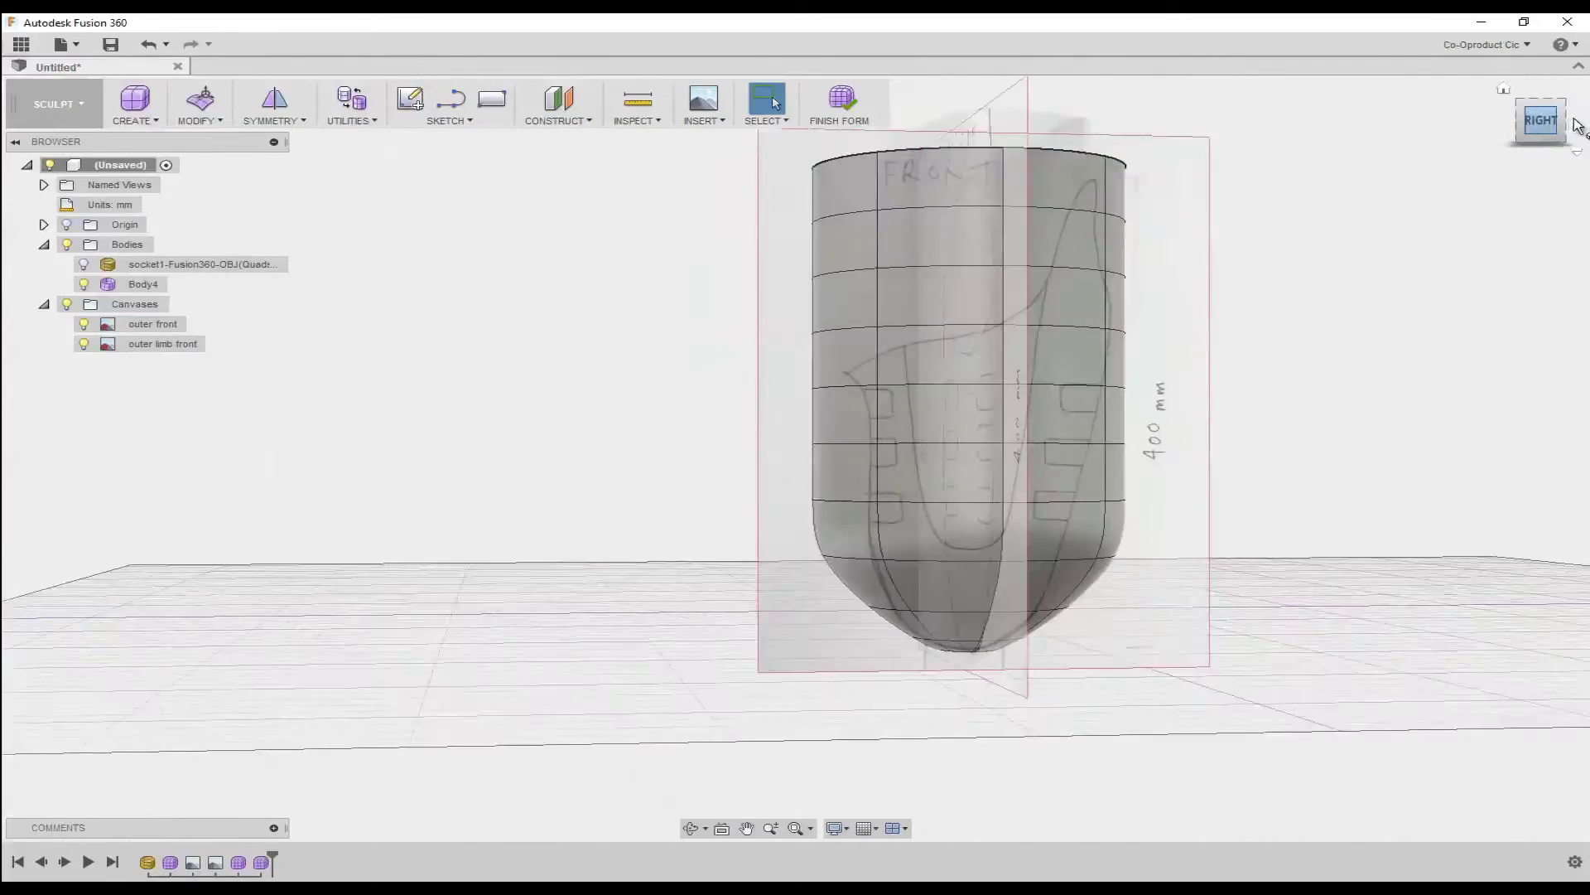
pyautogui.click(1509, 121)
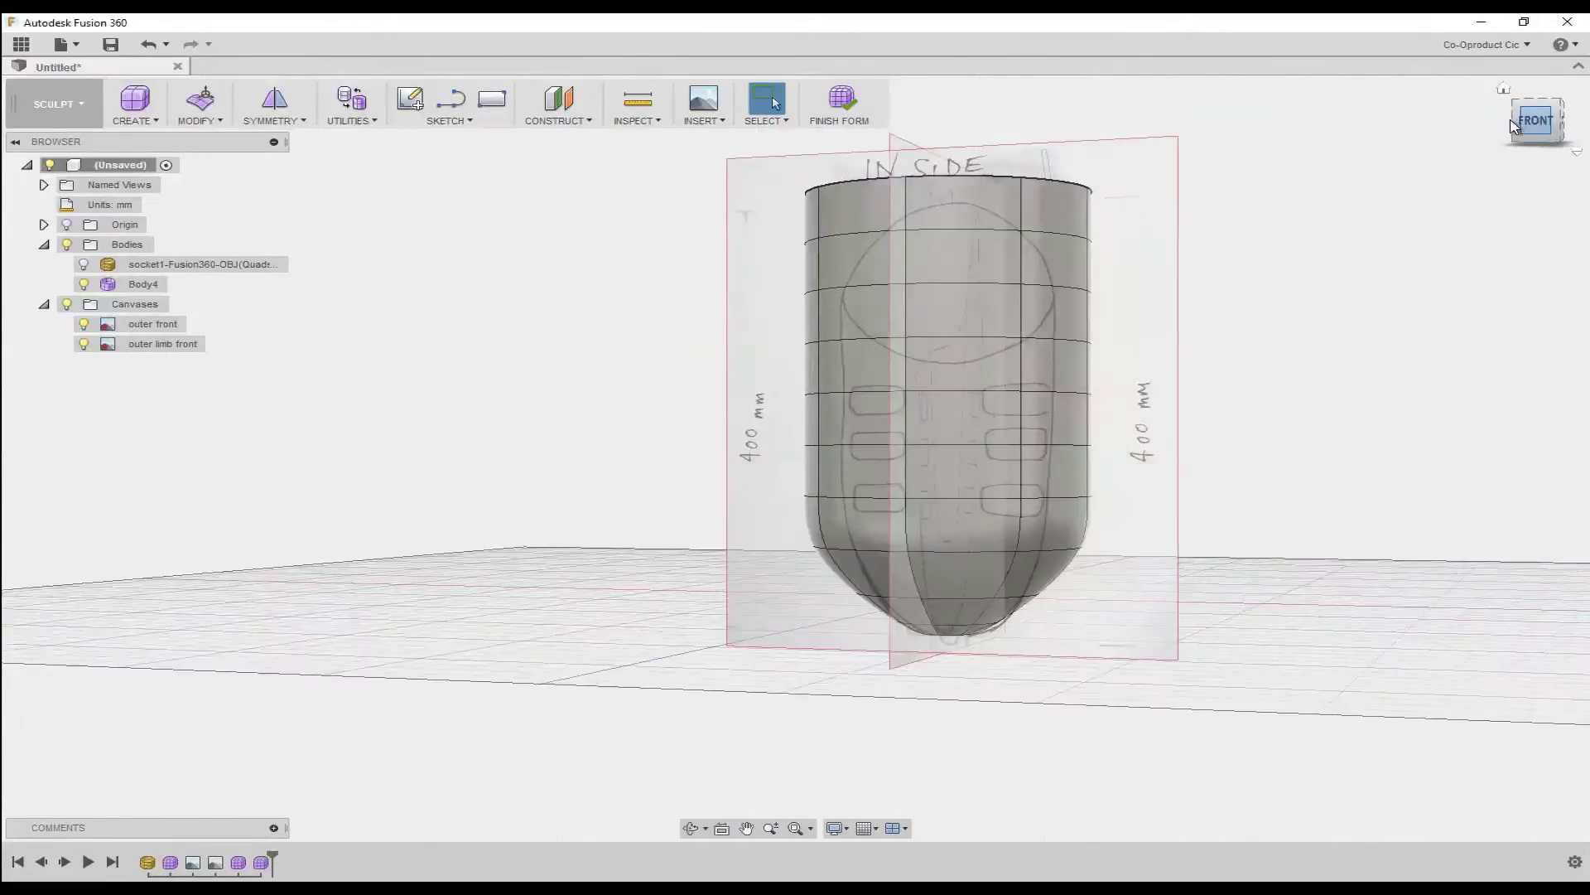
pyautogui.click(1508, 121)
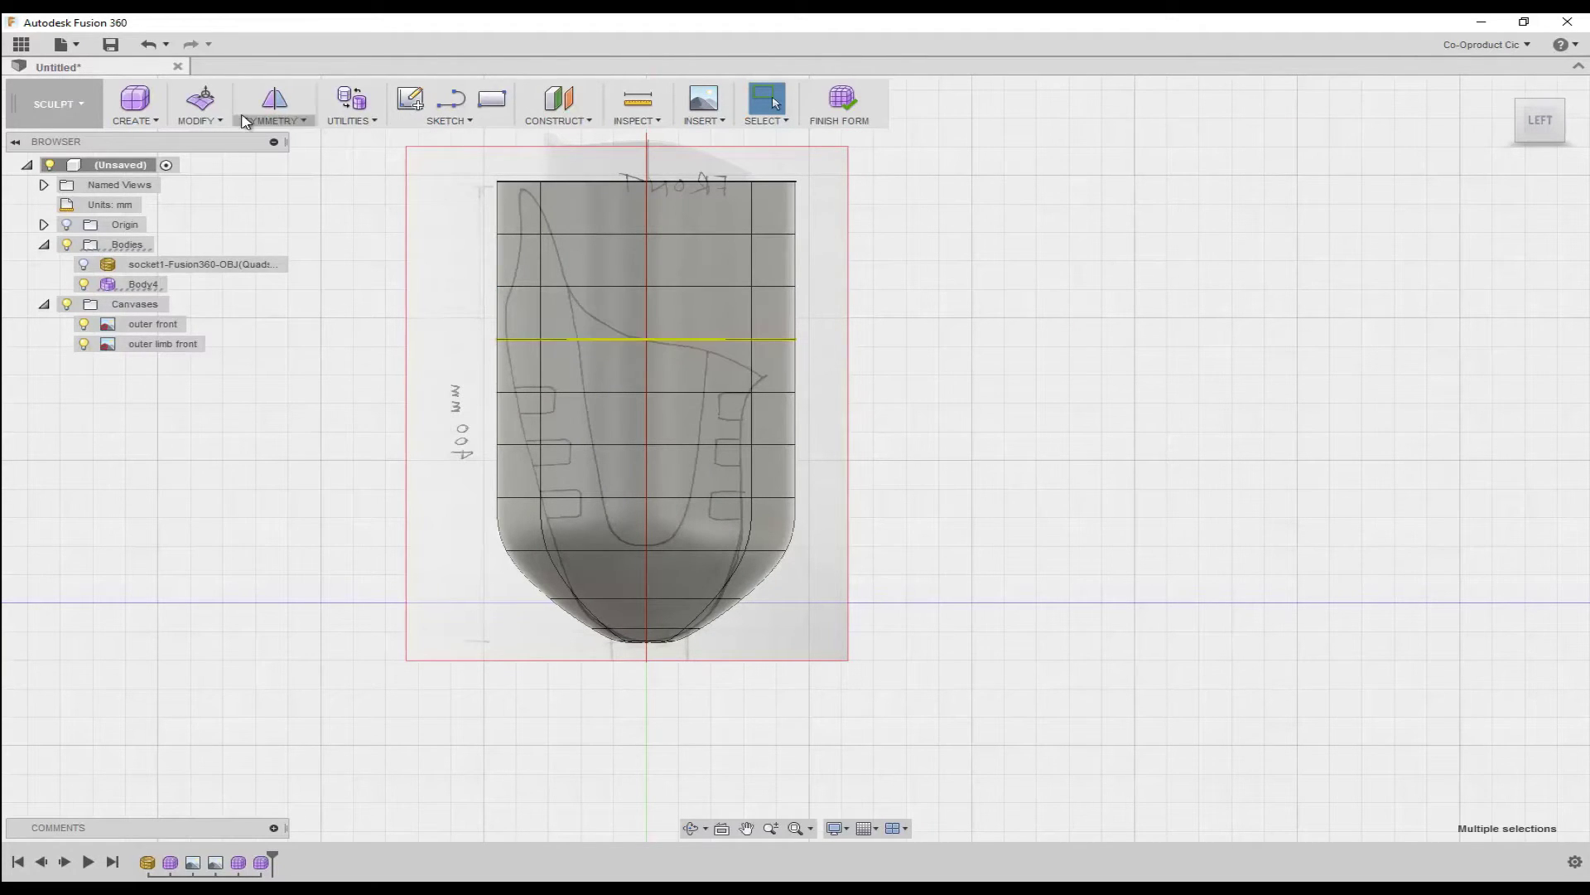
pyautogui.click(210, 100)
pyautogui.moveTo(634, 342); pyautogui.dragTo(601, 578)
pyautogui.doubleClick(499, 497)
pyautogui.doubleClick(508, 549)
pyautogui.moveTo(750, 614); pyautogui.dragTo(748, 612)
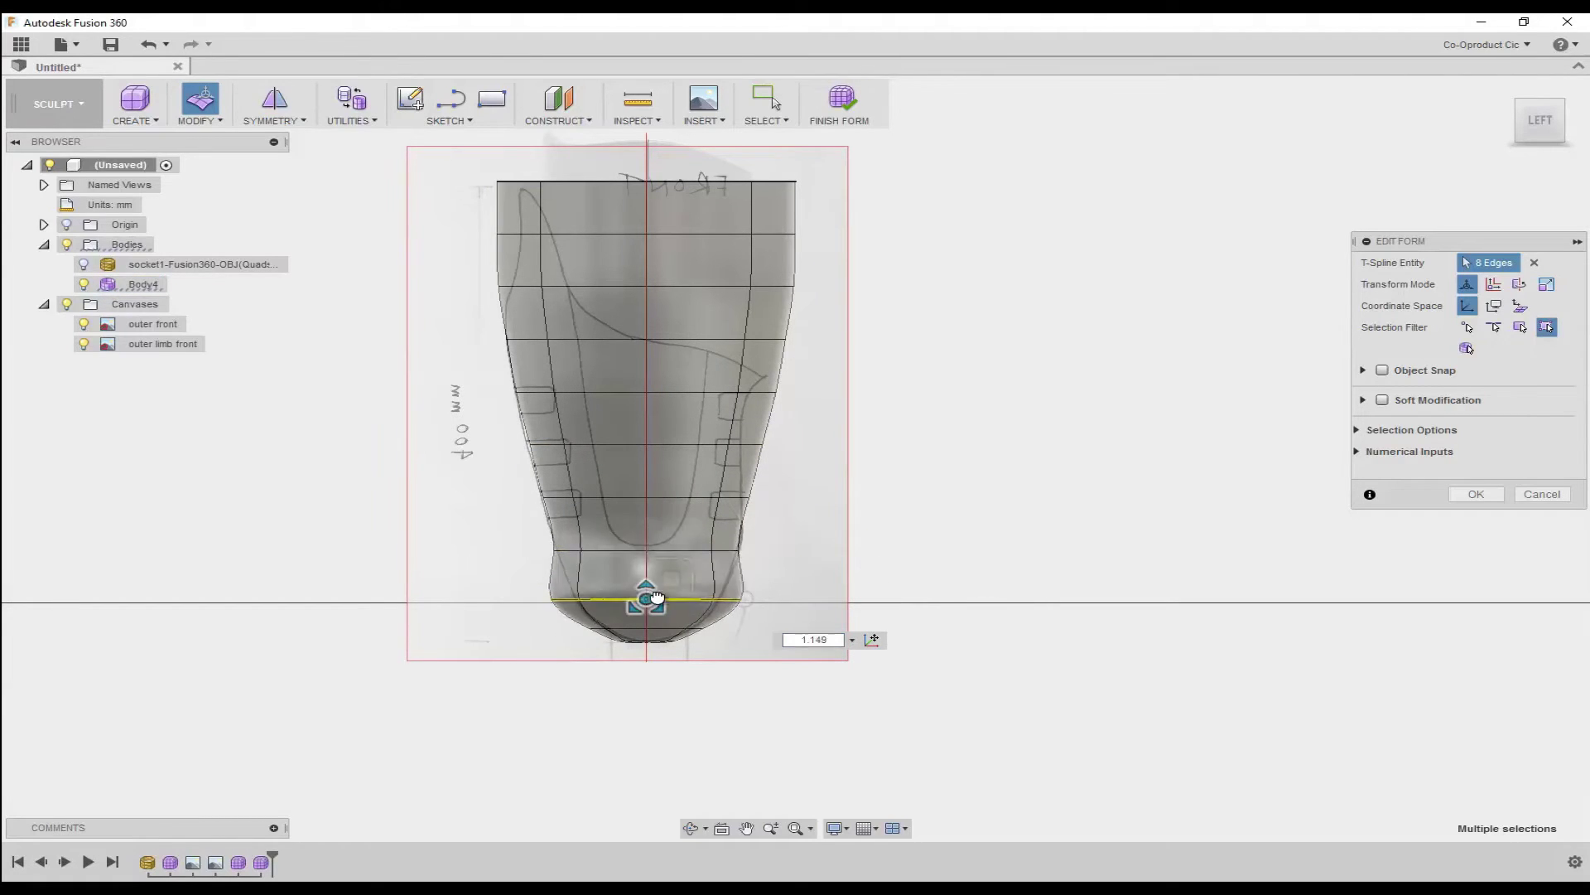
# - Scale the edge loops around the closed tip to about 0.6 and 1.12 to fit the rounded end of the side sketch
pyautogui.scroll(5, 654, 642)
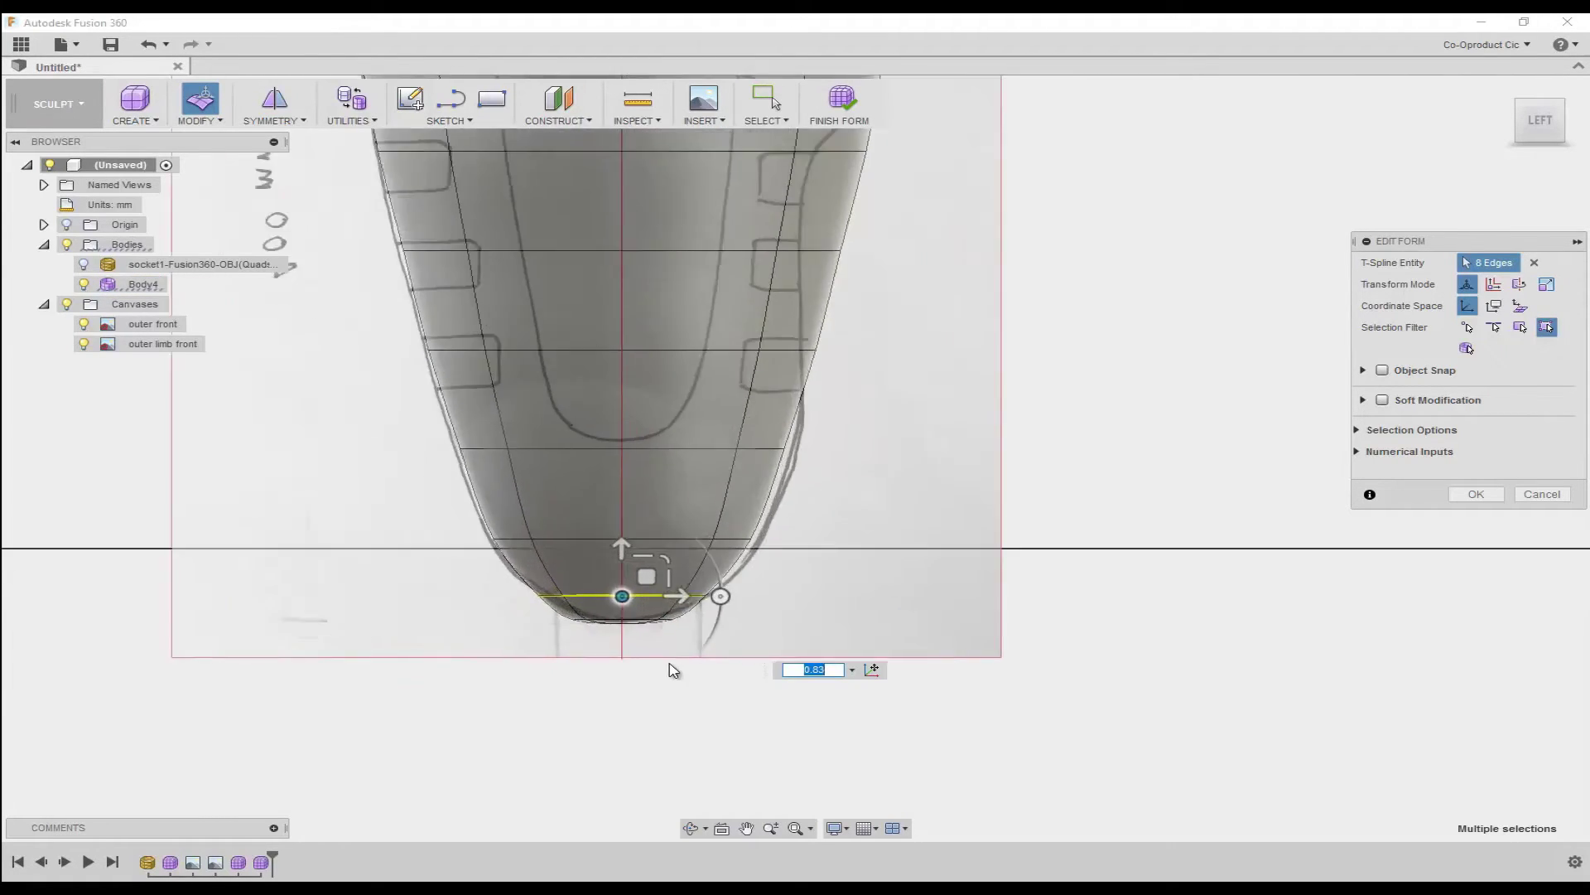
pyautogui.click(560, 511)
pyautogui.moveTo(559, 513); pyautogui.dragTo(535, 562)
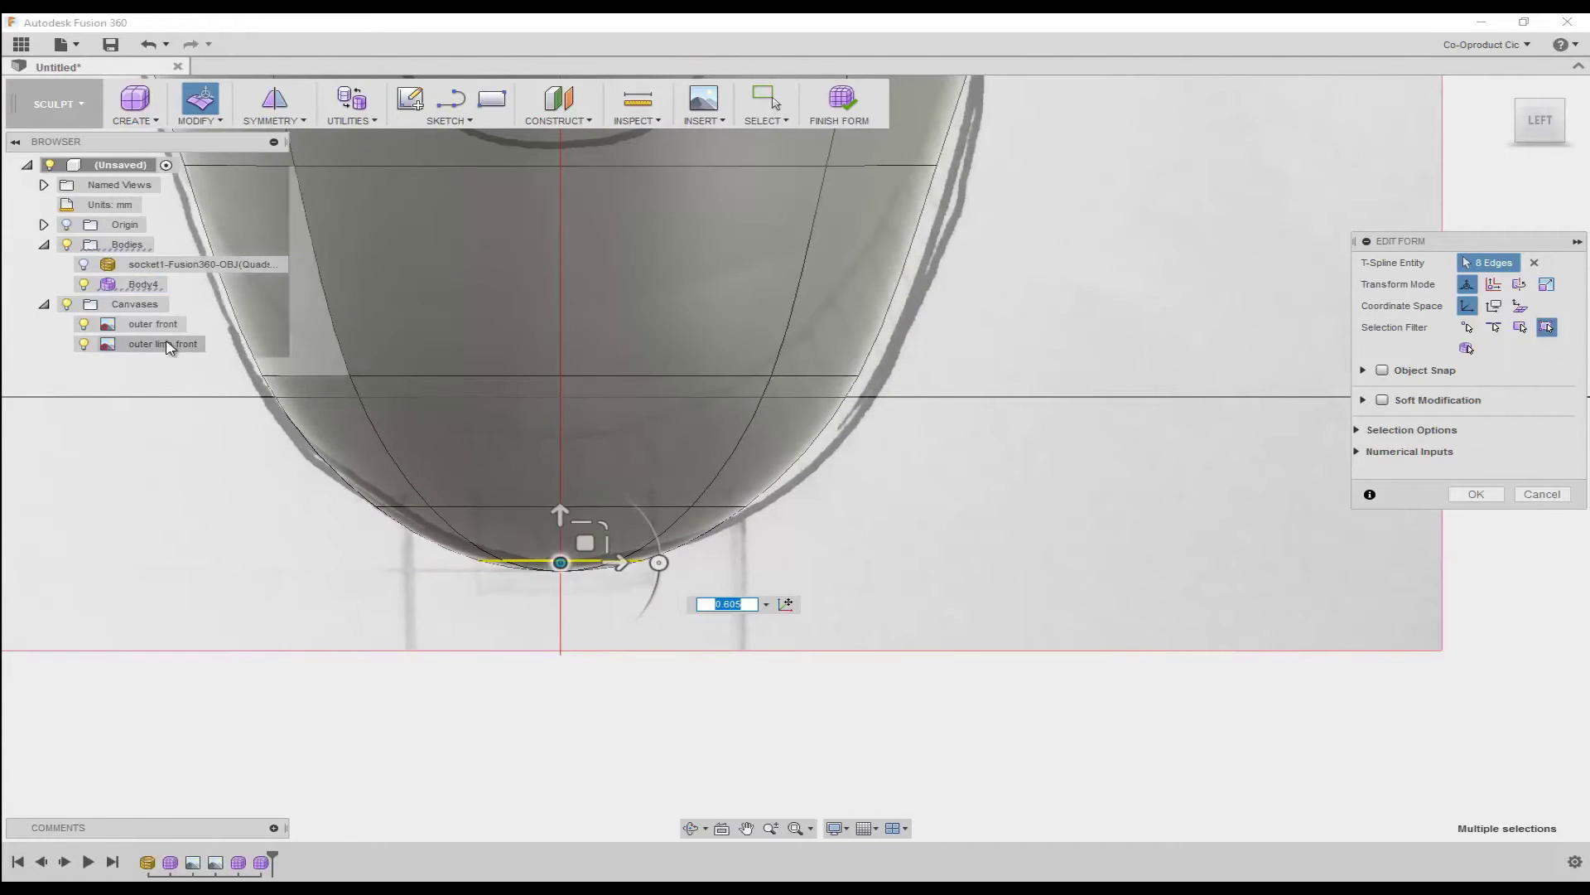
pyautogui.doubleClick(323, 375)
pyautogui.moveTo(560, 375); pyautogui.dragTo(565, 370)
pyautogui.scroll(-3, 538, 370)
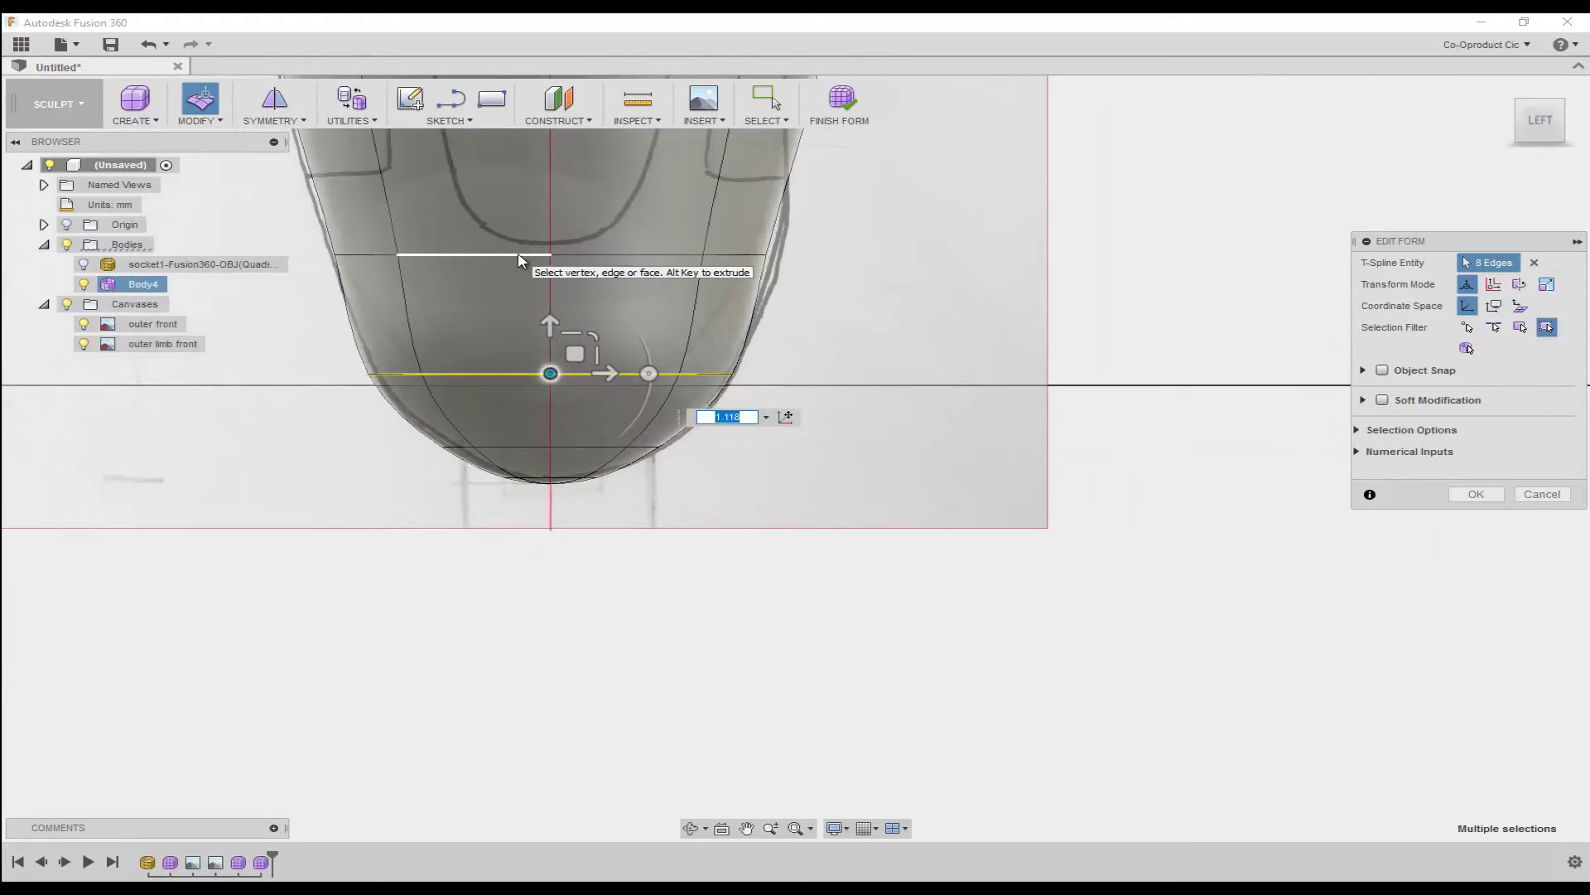
# - Scale the edge loop just above the tip section to about 1.09 to meet the sketched outline
pyautogui.doubleClick(519, 254)
pyautogui.moveTo(550, 254); pyautogui.dragTo(554, 257)
pyautogui.scroll(-4, 554, 256)
pyautogui.scroll(4, 561, 158)
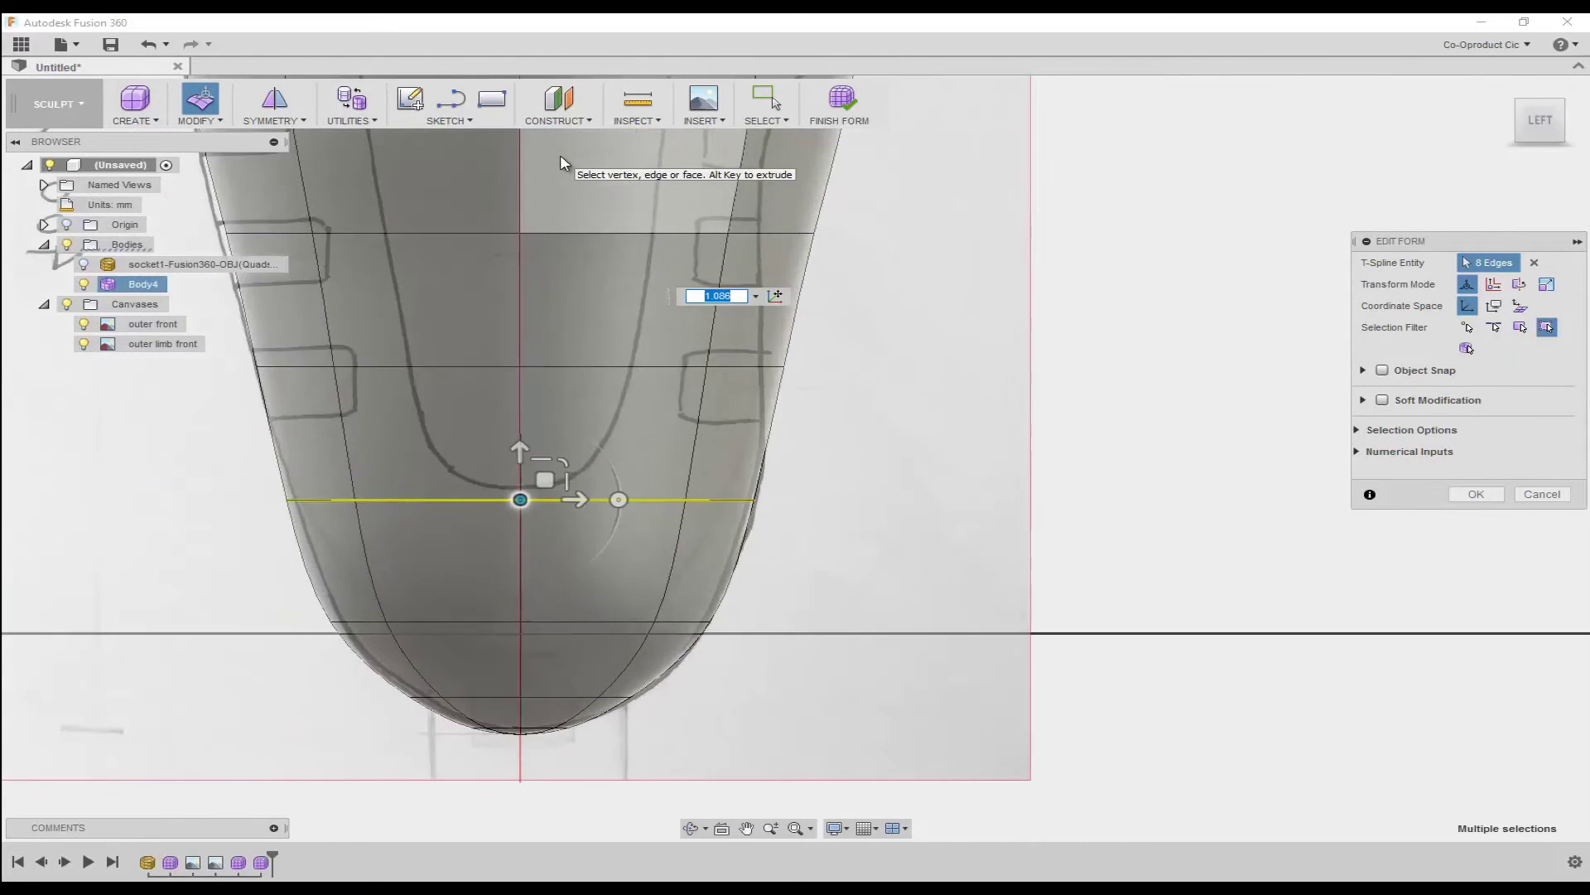
pyautogui.scroll(-5, 560, 156)
# - Scale and shift the edge loops across the sketched strap slots to match the side sketch's outline
pyautogui.click(796, 828)
pyautogui.doubleClick(779, 319)
pyautogui.moveTo(821, 319); pyautogui.dragTo(837, 273)
pyautogui.click(1538, 119)
pyautogui.doubleClick(563, 163)
pyautogui.moveTo(827, 163); pyautogui.dragTo(820, 172)
pyautogui.scroll(-6, 785, 191)
pyautogui.scroll(6, 759, 157)
# - Resize and reposition the upper edge loops to shape the bulge and the narrower neck below the rim
pyautogui.doubleClick(837, 224)
pyautogui.moveTo(919, 174); pyautogui.dragTo(909, 245)
pyautogui.doubleClick(692, 351)
pyautogui.moveTo(919, 351); pyautogui.dragTo(923, 349)
pyautogui.click(769, 477)
pyautogui.doubleClick(770, 476)
pyautogui.moveTo(920, 443); pyautogui.dragTo(920, 482)
# - Insert two edge loops near the rim with Insert Edge, one midway below the second loop and one midway above it
pyautogui.click(647, 239)
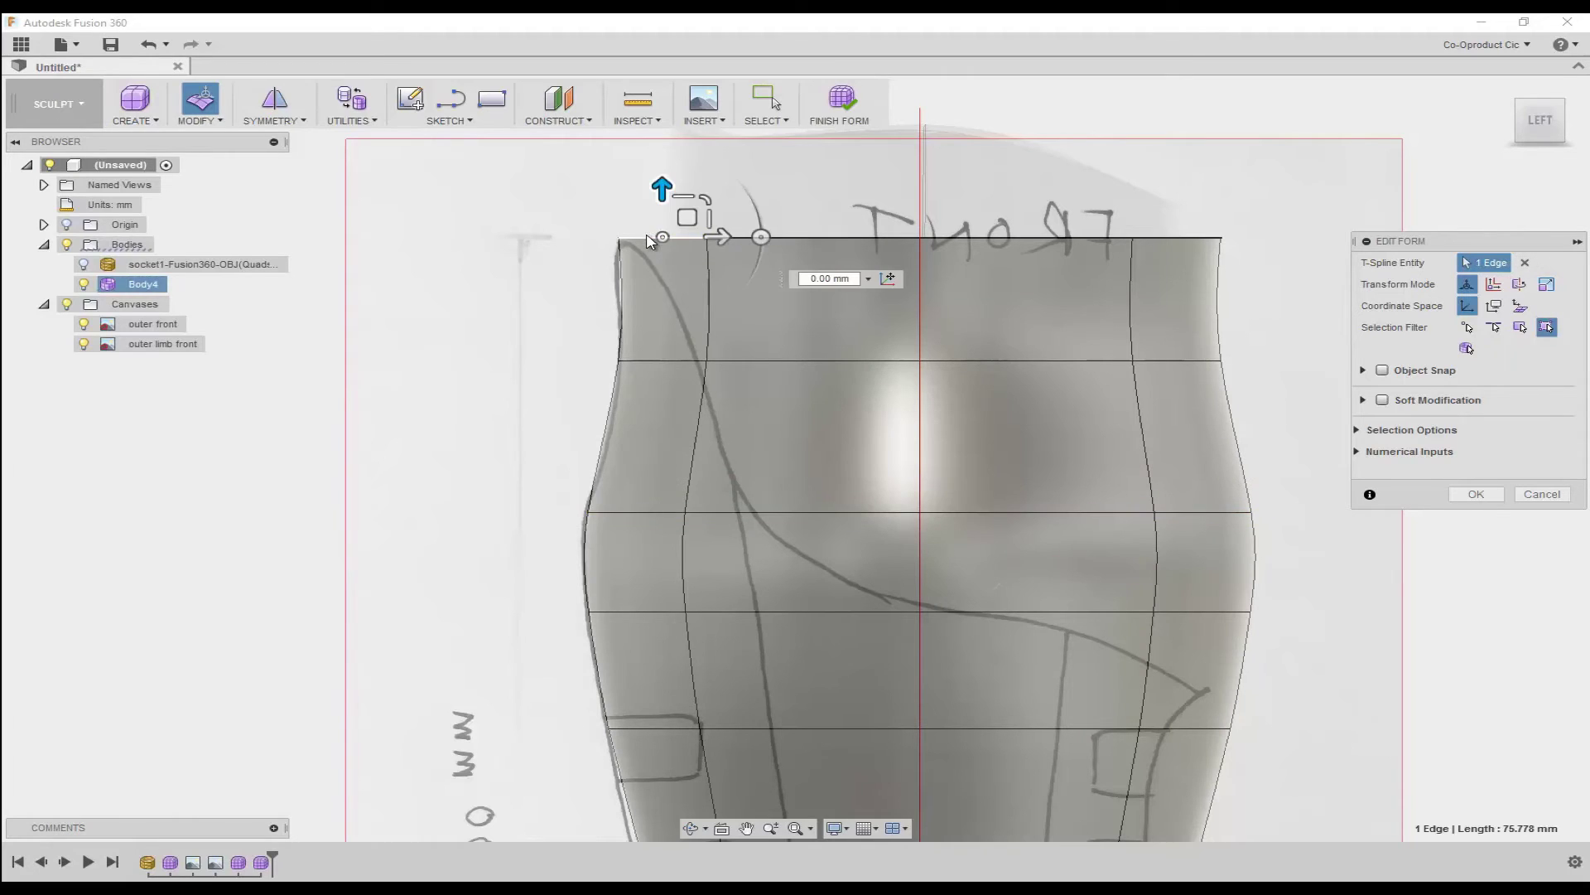
pyautogui.doubleClick(668, 362)
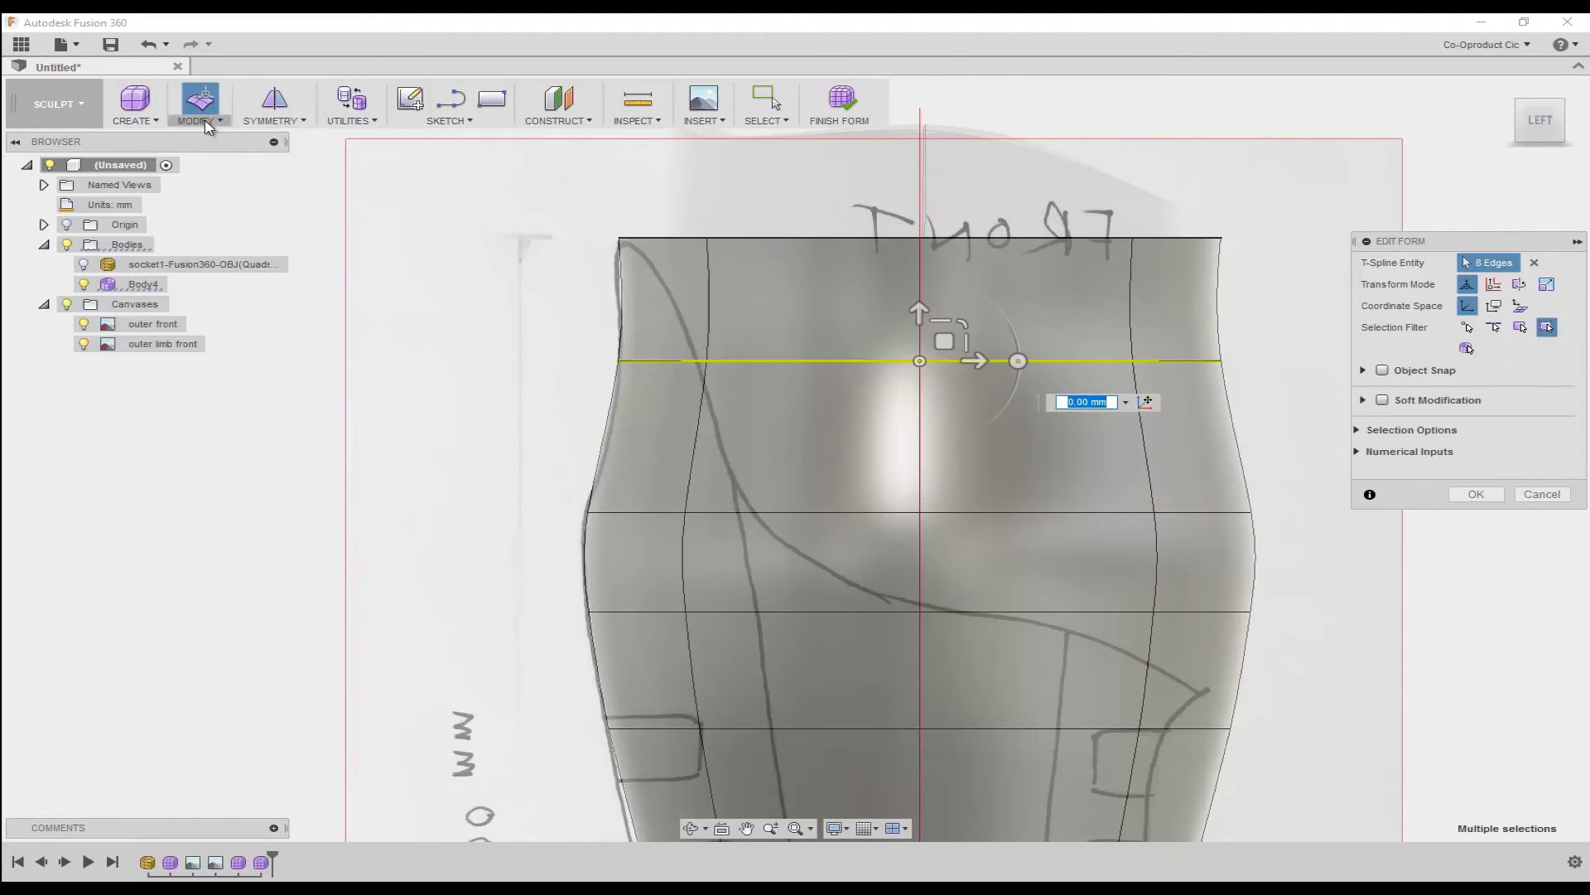
pyautogui.click(200, 106)
pyautogui.click(217, 159)
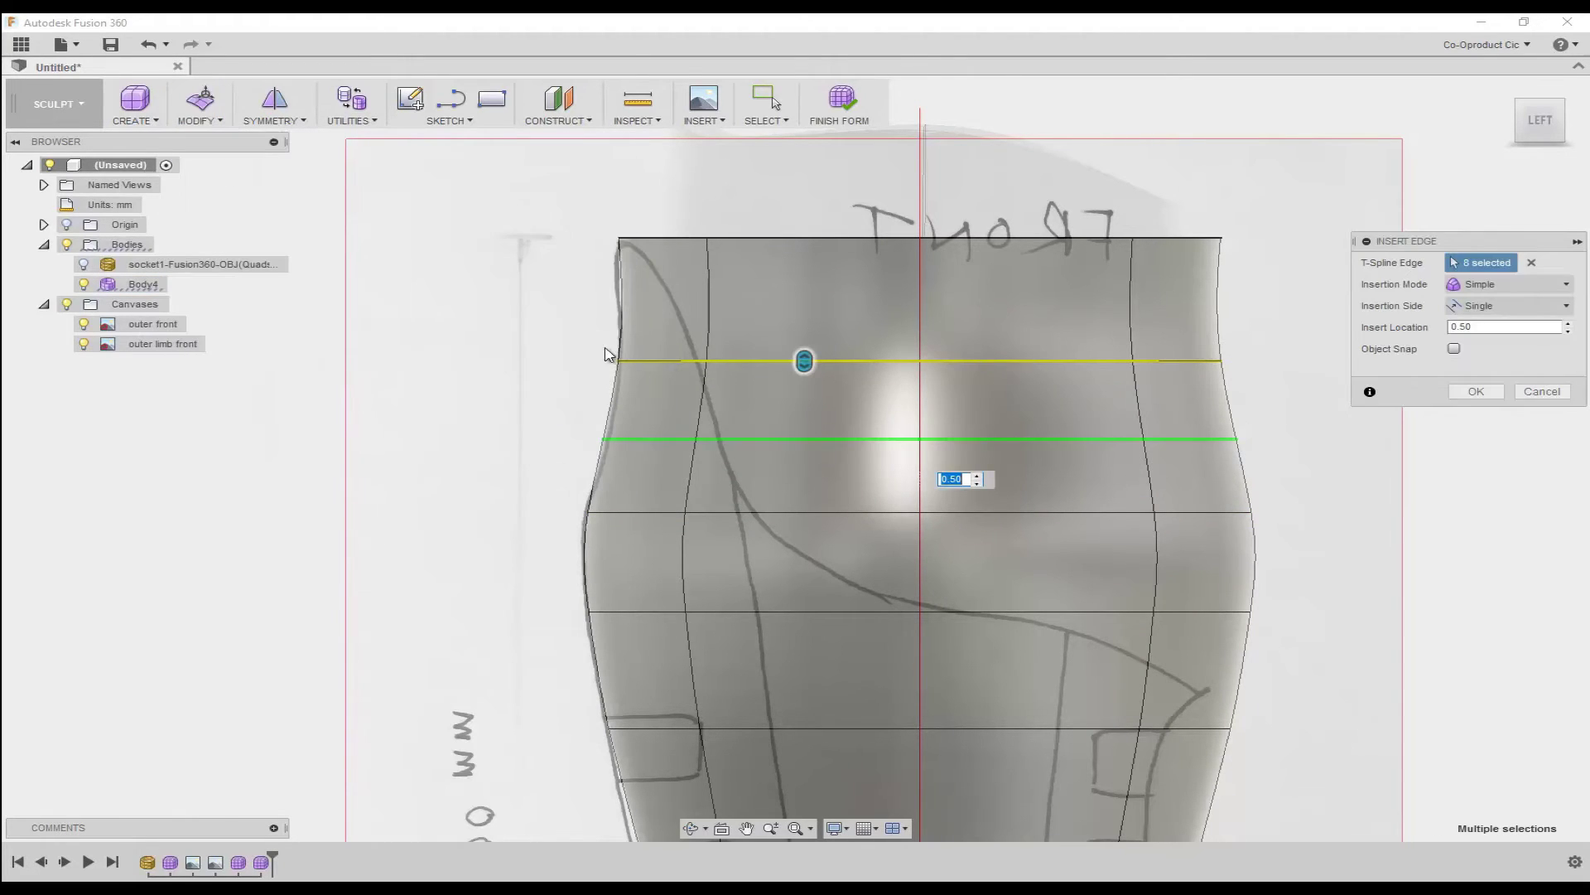
pyautogui.click(1480, 395)
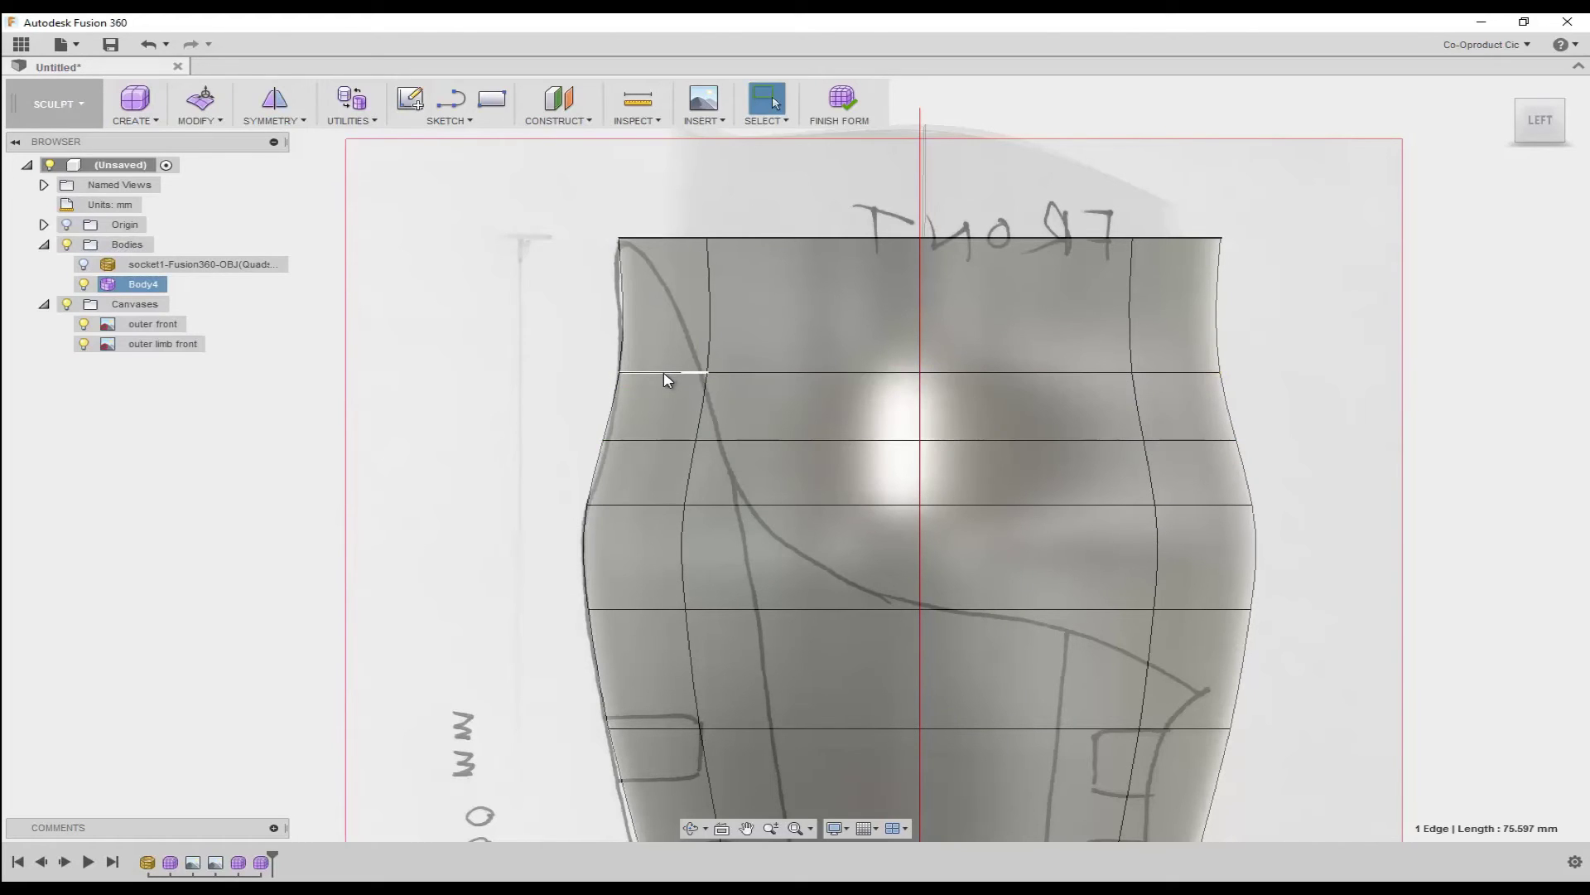
pyautogui.click(199, 116)
pyautogui.click(217, 160)
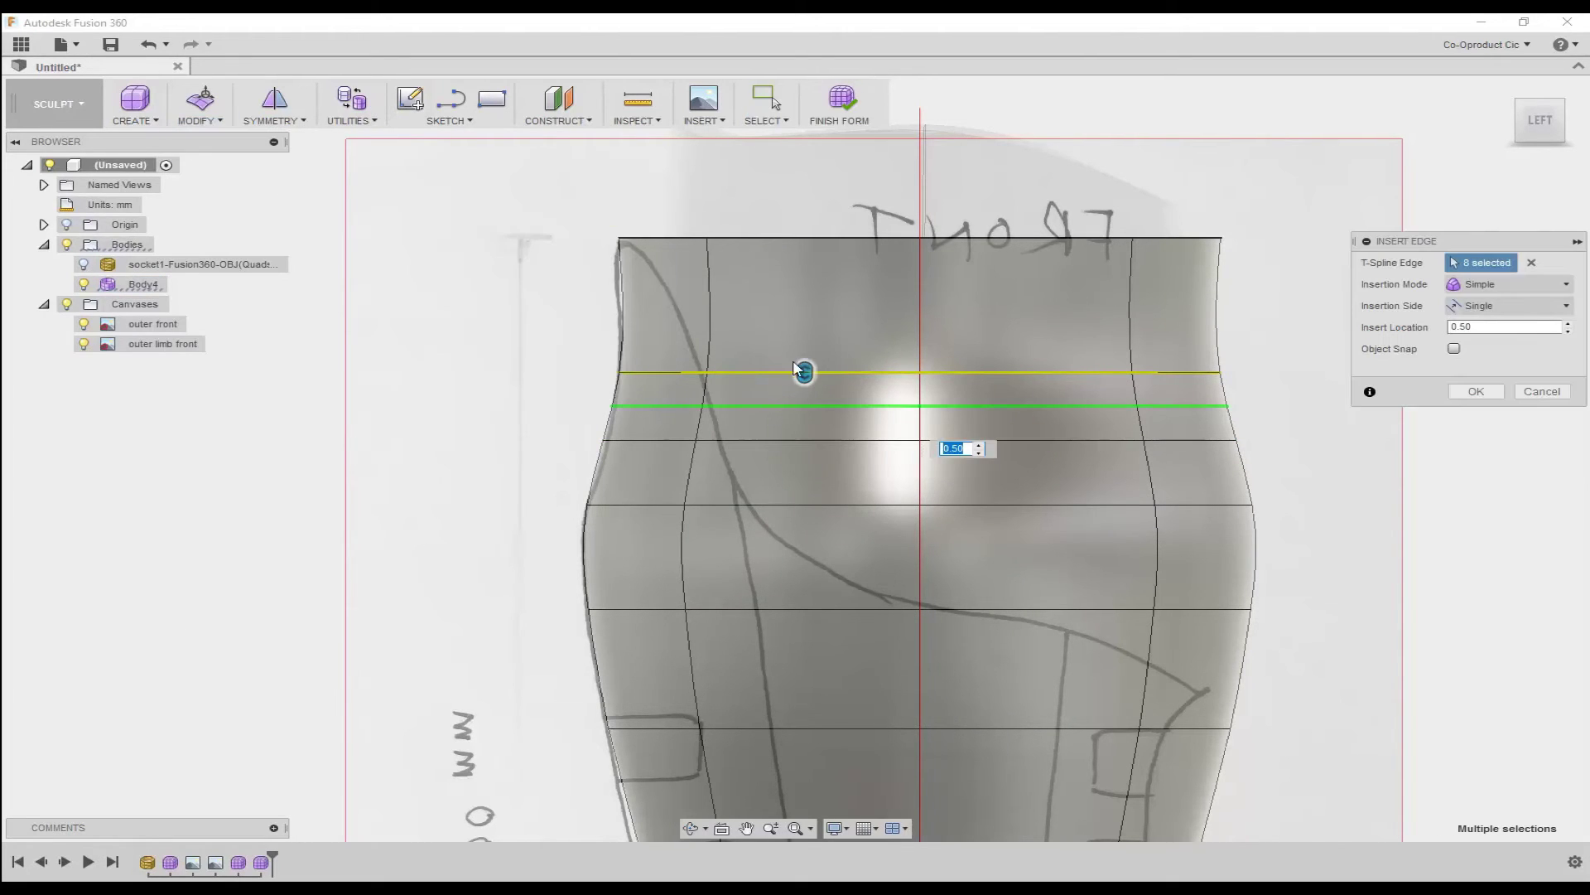
pyautogui.click(1496, 393)
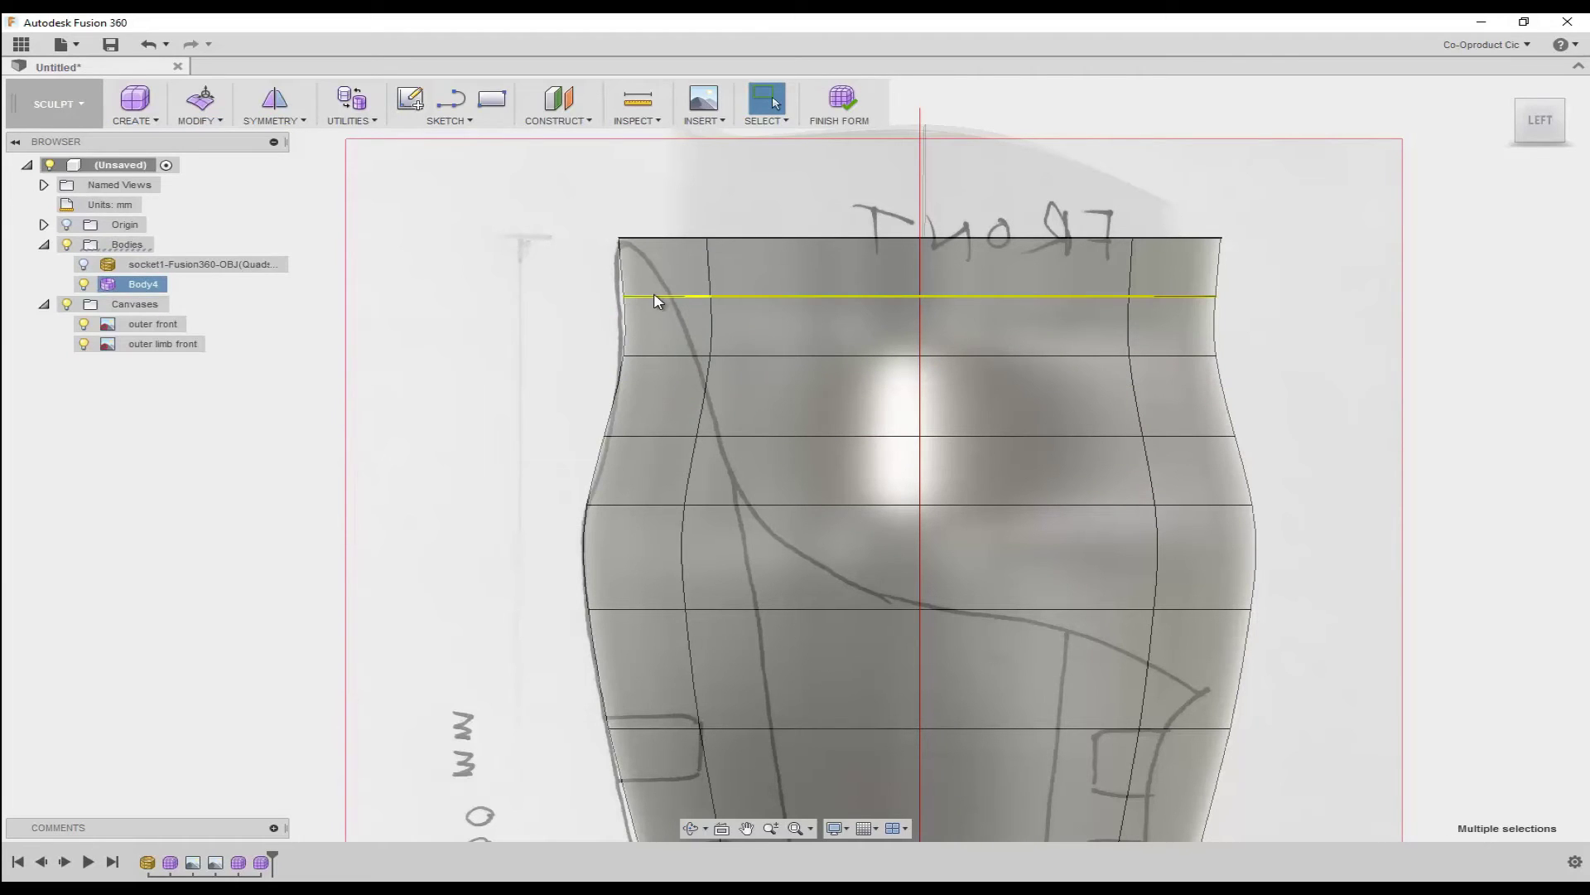
# - Scale and reposition the edge loops from below the rim down to the bulge along the side sketch's outline
pyautogui.click(201, 99)
pyautogui.moveTo(918, 296); pyautogui.dragTo(919, 296)
pyautogui.doubleClick(806, 356)
pyautogui.moveTo(922, 359); pyautogui.dragTo(924, 361)
pyautogui.doubleClick(819, 436)
pyautogui.doubleClick(792, 505)
pyautogui.moveTo(919, 504); pyautogui.dragTo(883, 542)
pyautogui.scroll(-3, 942, 600)
pyautogui.scroll(3, 970, 819)
pyautogui.doubleClick(918, 549)
pyautogui.scroll(-3, 1187, 571)
pyautogui.scroll(3, 1234, 568)
# - Pull individual edges on the form's front side inward toward the sketched notch below the bulge
pyautogui.click(1110, 561)
pyautogui.click(992, 553)
pyautogui.moveTo(1015, 534); pyautogui.dragTo(932, 551)
pyautogui.click(1028, 404)
pyautogui.moveTo(1032, 389); pyautogui.dragTo(953, 390)
pyautogui.click(1070, 264)
pyautogui.moveTo(1069, 242); pyautogui.dragTo(1093, 247)
# - Insert a short edge on the front side below the bulge and move the nearby edges onto the sketch line
pyautogui.click(200, 120)
pyautogui.click(218, 159)
pyautogui.press('Return')
pyautogui.click(1045, 342)
pyautogui.click(1069, 339)
pyautogui.press('m')
pyautogui.moveTo(1094, 319); pyautogui.dragTo(1107, 324)
# - Shift the front-side edges between the notch and the lower end until they follow the side sketch, the last by about 2 mm
pyautogui.doubleClick(1028, 396)
pyautogui.moveTo(918, 379); pyautogui.dragTo(970, 392)
pyautogui.moveTo(878, 549); pyautogui.dragTo(964, 548)
pyautogui.scroll(-3, 1037, 660)
pyautogui.scroll(3, 1117, 824)
pyautogui.moveTo(733, 431); pyautogui.dragTo(905, 482)
pyautogui.moveTo(824, 436); pyautogui.dragTo(807, 439)
pyautogui.moveTo(721, 620); pyautogui.dragTo(885, 663)
pyautogui.moveTo(803, 614); pyautogui.dragTo(813, 613)
# - Move the lower right-hand edges outward in the front view to meet the sketched outline
pyautogui.scroll(-1, 926, 574)
pyautogui.scroll(-4, 932, 582)
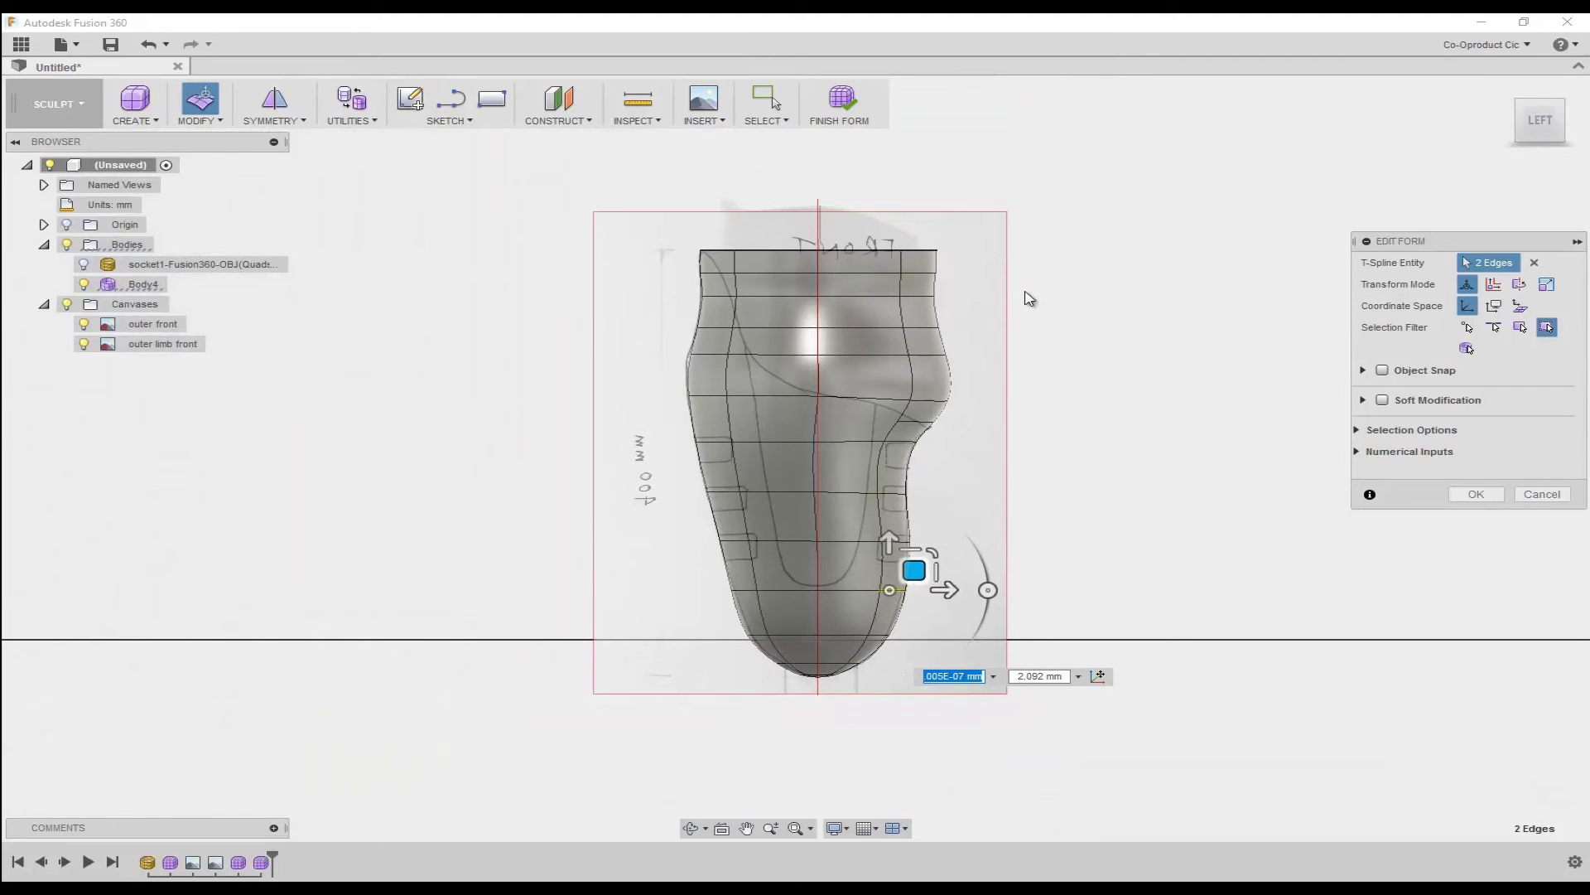
pyautogui.click(1583, 125)
pyautogui.scroll(5, 934, 448)
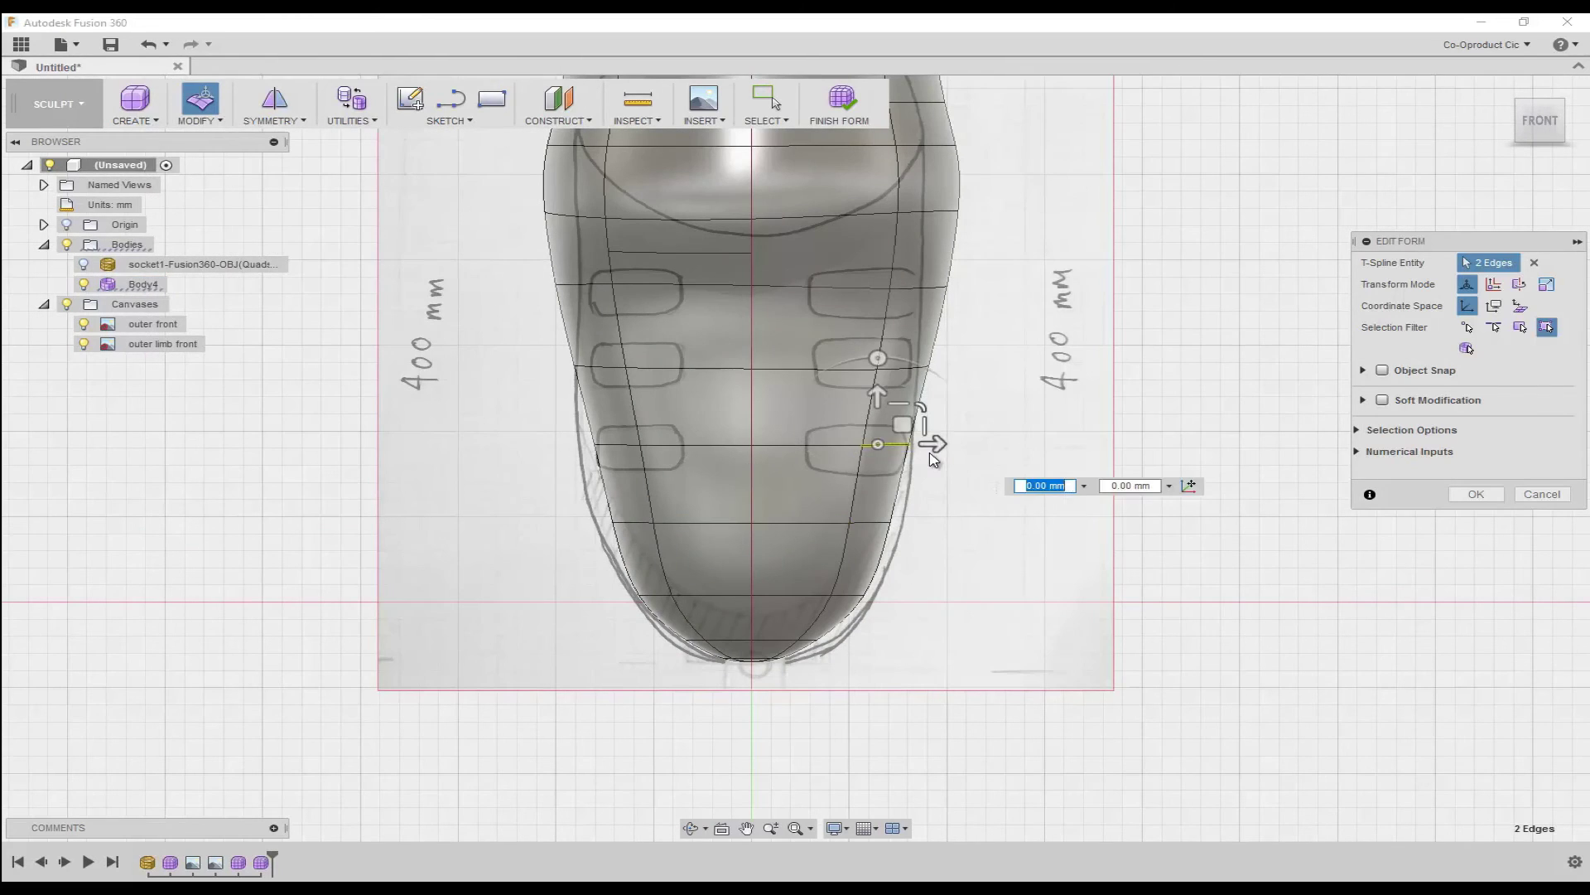
pyautogui.moveTo(835, 504); pyautogui.dragTo(903, 507)
pyautogui.moveTo(816, 580); pyautogui.dragTo(882, 579)
pyautogui.moveTo(786, 629); pyautogui.dragTo(845, 652)
pyautogui.moveTo(834, 623); pyautogui.dragTo(848, 624)
# - Move the lower left-hand edges outward in the front view to the sketch line, the last by about 10 mm
pyautogui.moveTo(666, 629); pyautogui.dragTo(718, 649)
pyautogui.moveTo(712, 619); pyautogui.dragTo(702, 618)
pyautogui.moveTo(630, 582); pyautogui.dragTo(681, 605)
pyautogui.moveTo(684, 578); pyautogui.dragTo(672, 575)
pyautogui.moveTo(587, 507); pyautogui.dragTo(636, 512)
pyautogui.moveTo(570, 433); pyautogui.dragTo(672, 466)
pyautogui.moveTo(641, 426); pyautogui.dragTo(626, 430)
pyautogui.scroll(-3, 703, 280)
pyautogui.scroll(3, 717, 192)
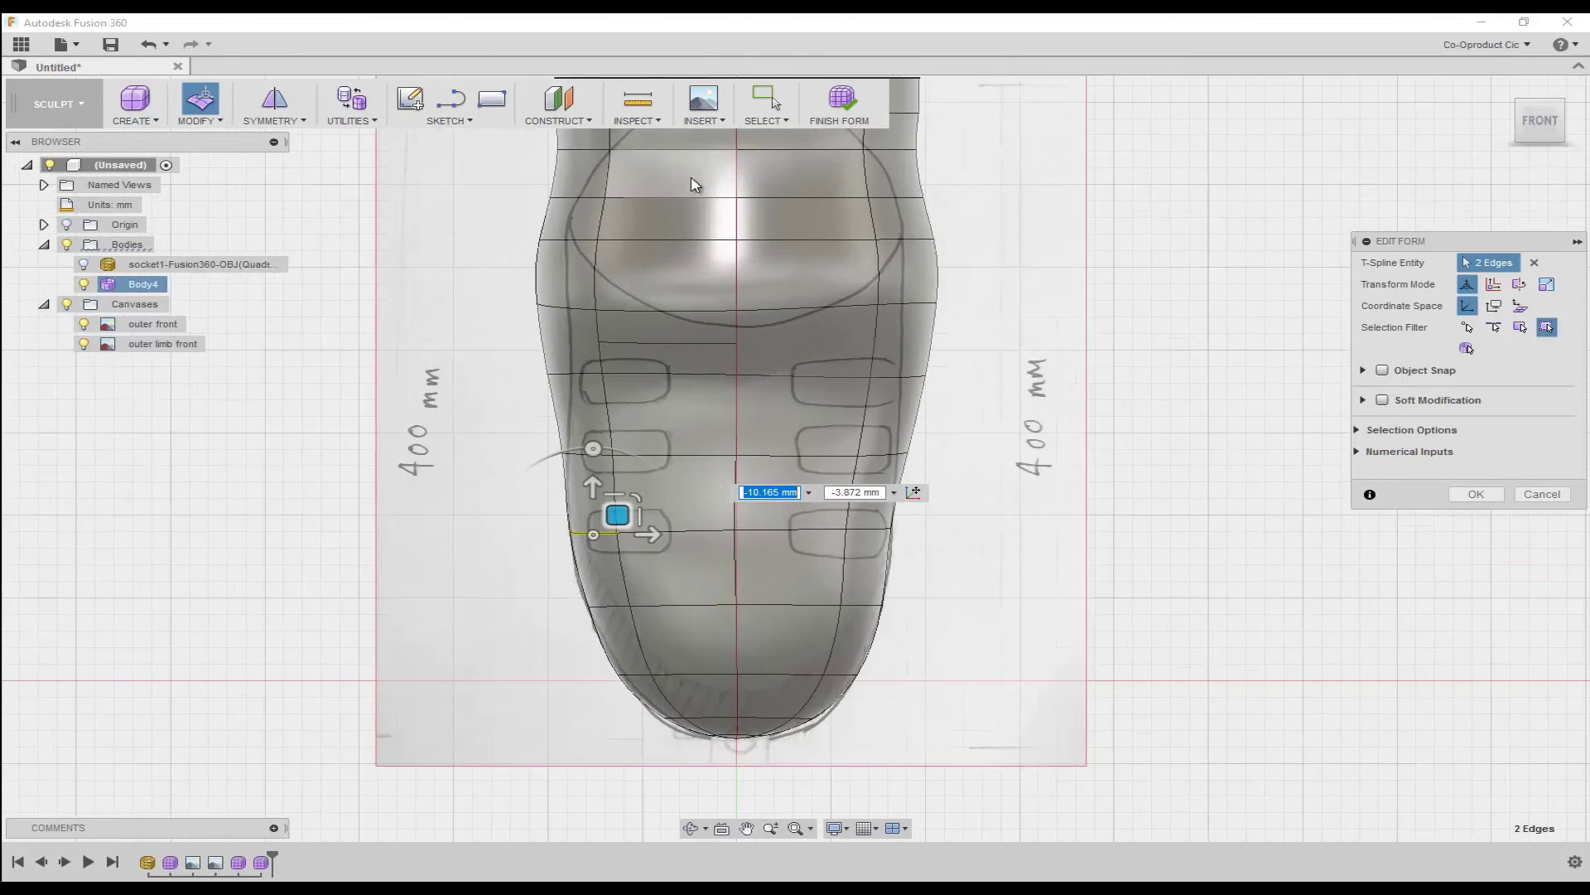
# - Move the left-hand edges around the bulge inward in the front view to match the sketched circle and outline
pyautogui.moveTo(523, 294); pyautogui.dragTo(621, 362)
pyautogui.scroll(-3, 633, 331)
pyautogui.scroll(5, 634, 268)
pyautogui.moveTo(451, 276); pyautogui.dragTo(594, 310)
pyautogui.moveTo(576, 272); pyautogui.dragTo(607, 271)
pyautogui.moveTo(472, 199); pyautogui.dragTo(609, 196)
# - Move the right-hand edges through the strap-slot area inward in the front view toward the sketched outline
pyautogui.moveTo(1192, 274); pyautogui.dragTo(1040, 307)
pyautogui.moveTo(1122, 270); pyautogui.dragTo(1119, 270)
pyautogui.moveTo(1057, 399); pyautogui.dragTo(1185, 418)
pyautogui.moveTo(1122, 385); pyautogui.dragTo(1114, 381)
pyautogui.moveTo(1043, 510); pyautogui.dragTo(1195, 555)
pyautogui.moveTo(1105, 512); pyautogui.dragTo(1081, 513)
# - Confirm the Edit Form changes and finish the form
pyautogui.scroll(-3, 1197, 399)
pyautogui.scroll(2, 1195, 404)
pyautogui.scroll(-2, 1193, 439)
pyautogui.click(1467, 495)
pyautogui.scroll(-3, 1323, 478)
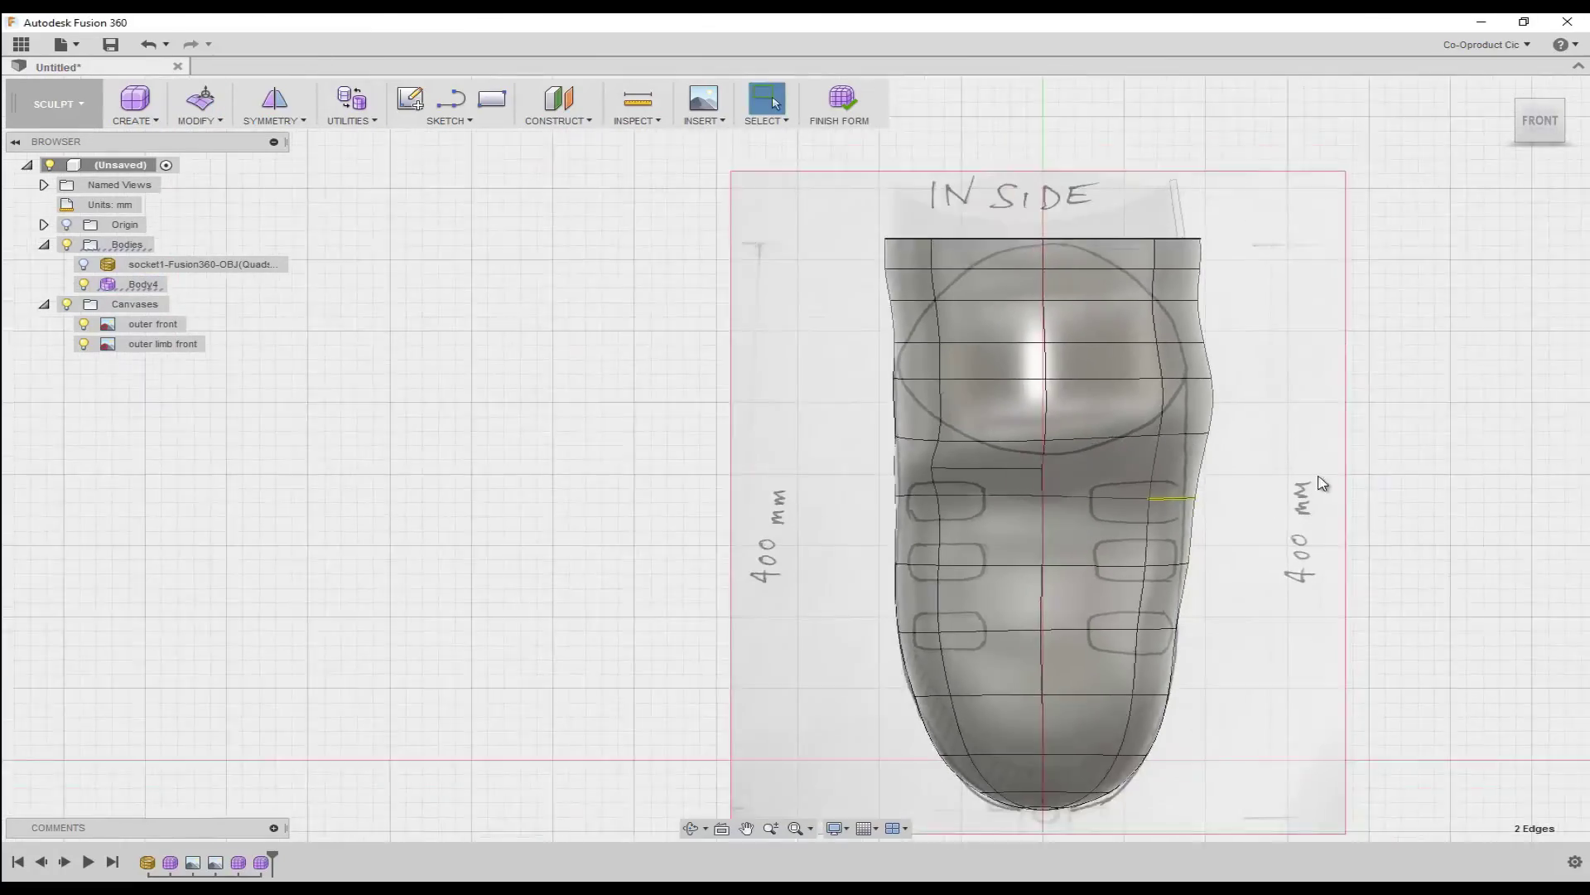
pyautogui.scroll(4, 1325, 480)
pyautogui.keyDown('shift'); pyautogui.moveTo(1317, 476); pyautogui.dragTo(1141, 402, button='middle'); pyautogui.keyUp('shift')
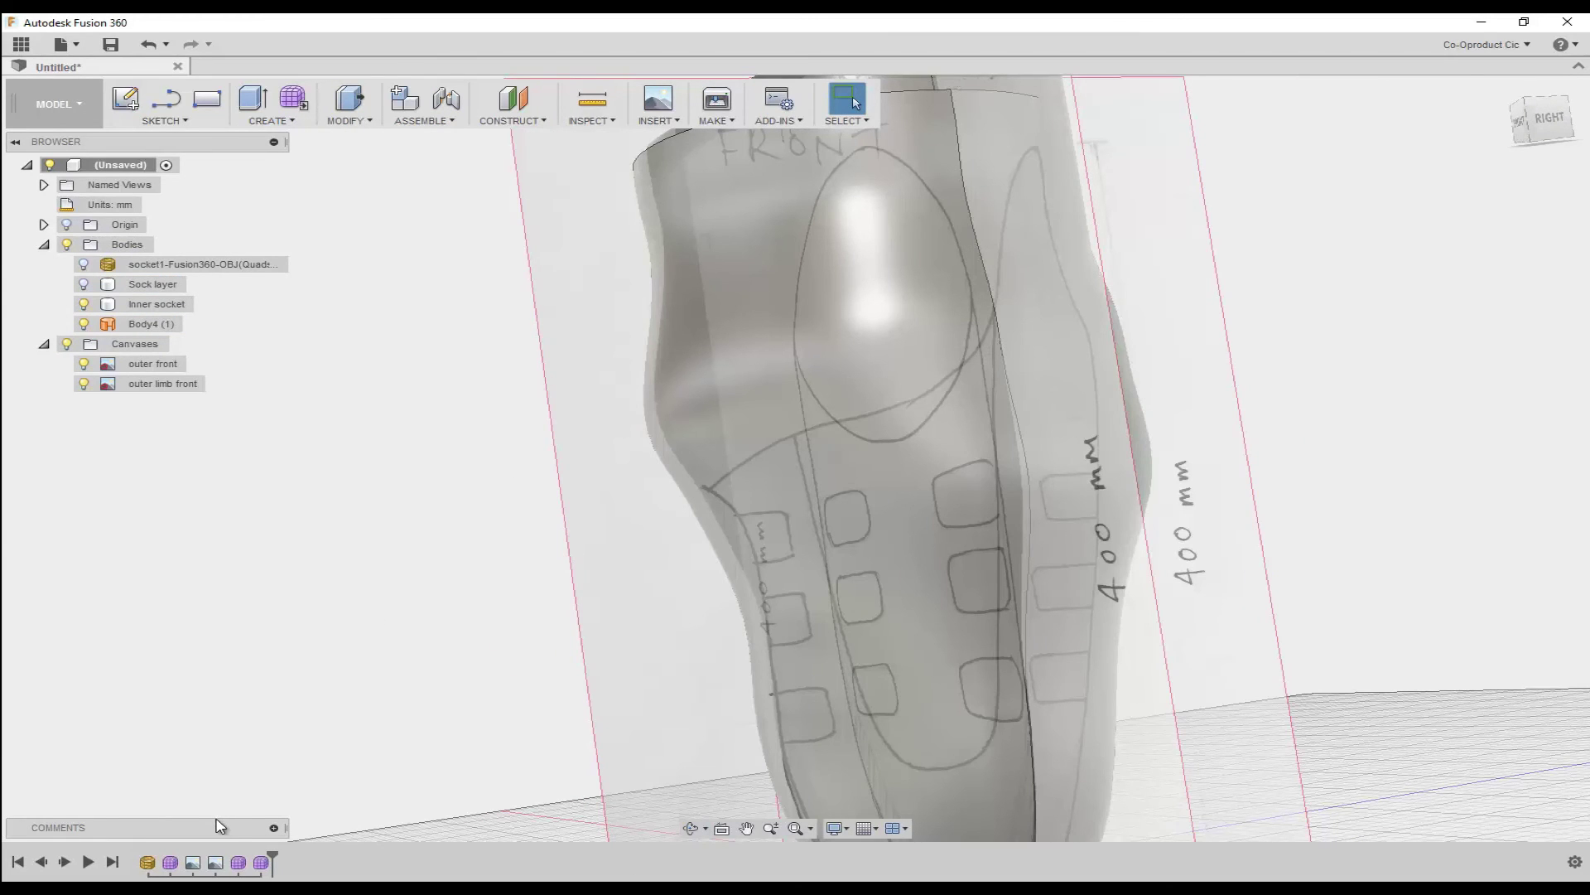
# - Reopen the outer form for editing and close its open top with Fill Hole in Collapse mode, keeping Maintain Crease Edges on
pyautogui.doubleClick(269, 867)
pyautogui.rightClick(268, 867)
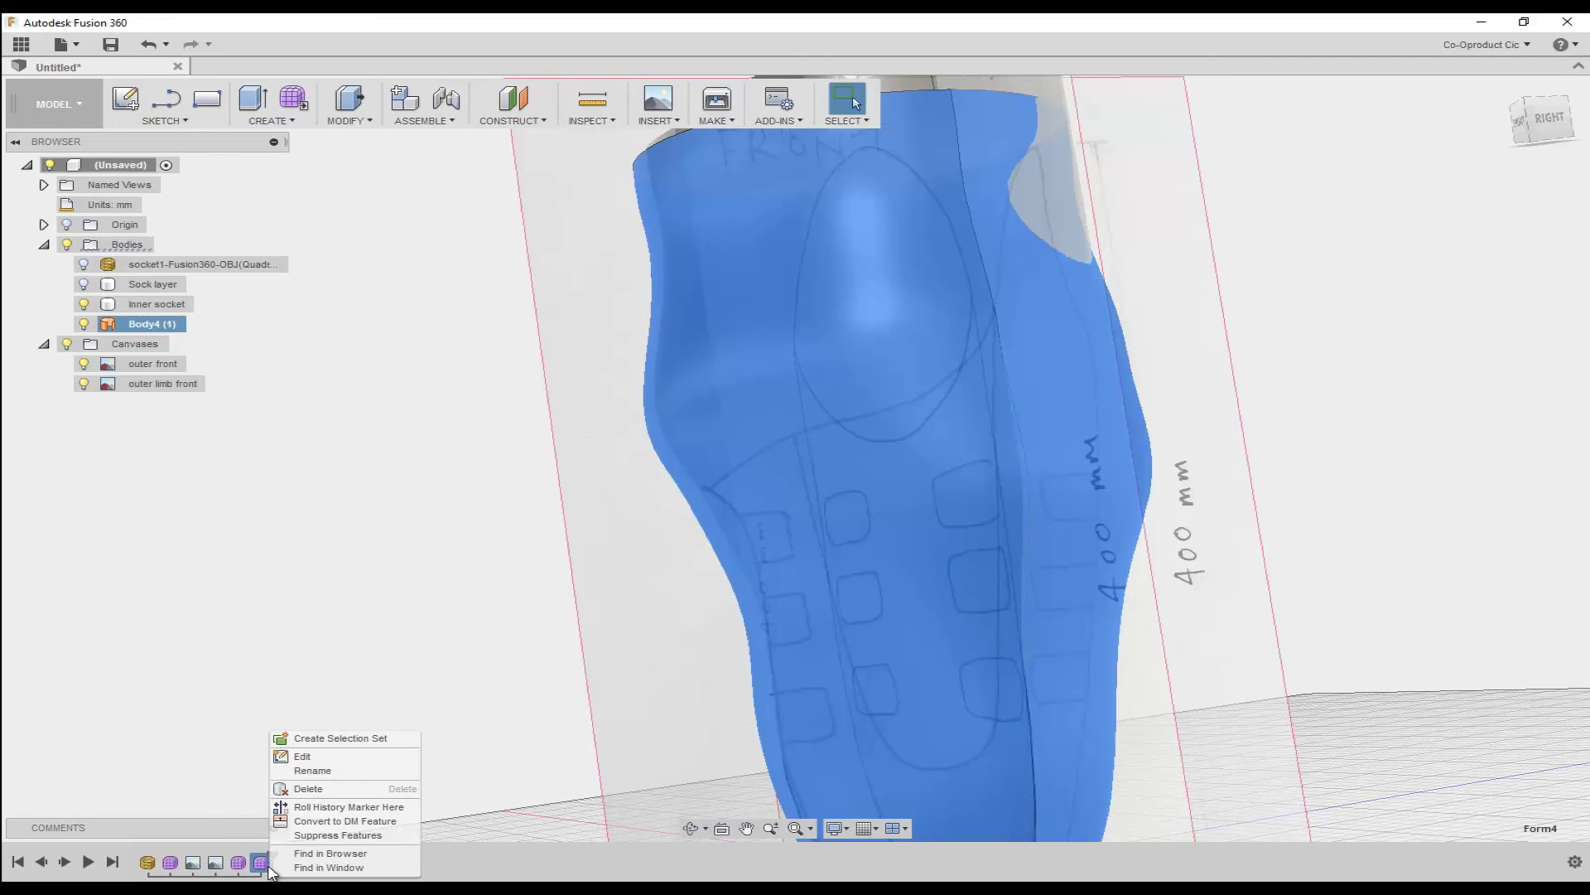
pyautogui.click(316, 758)
pyautogui.scroll(-4, 472, 713)
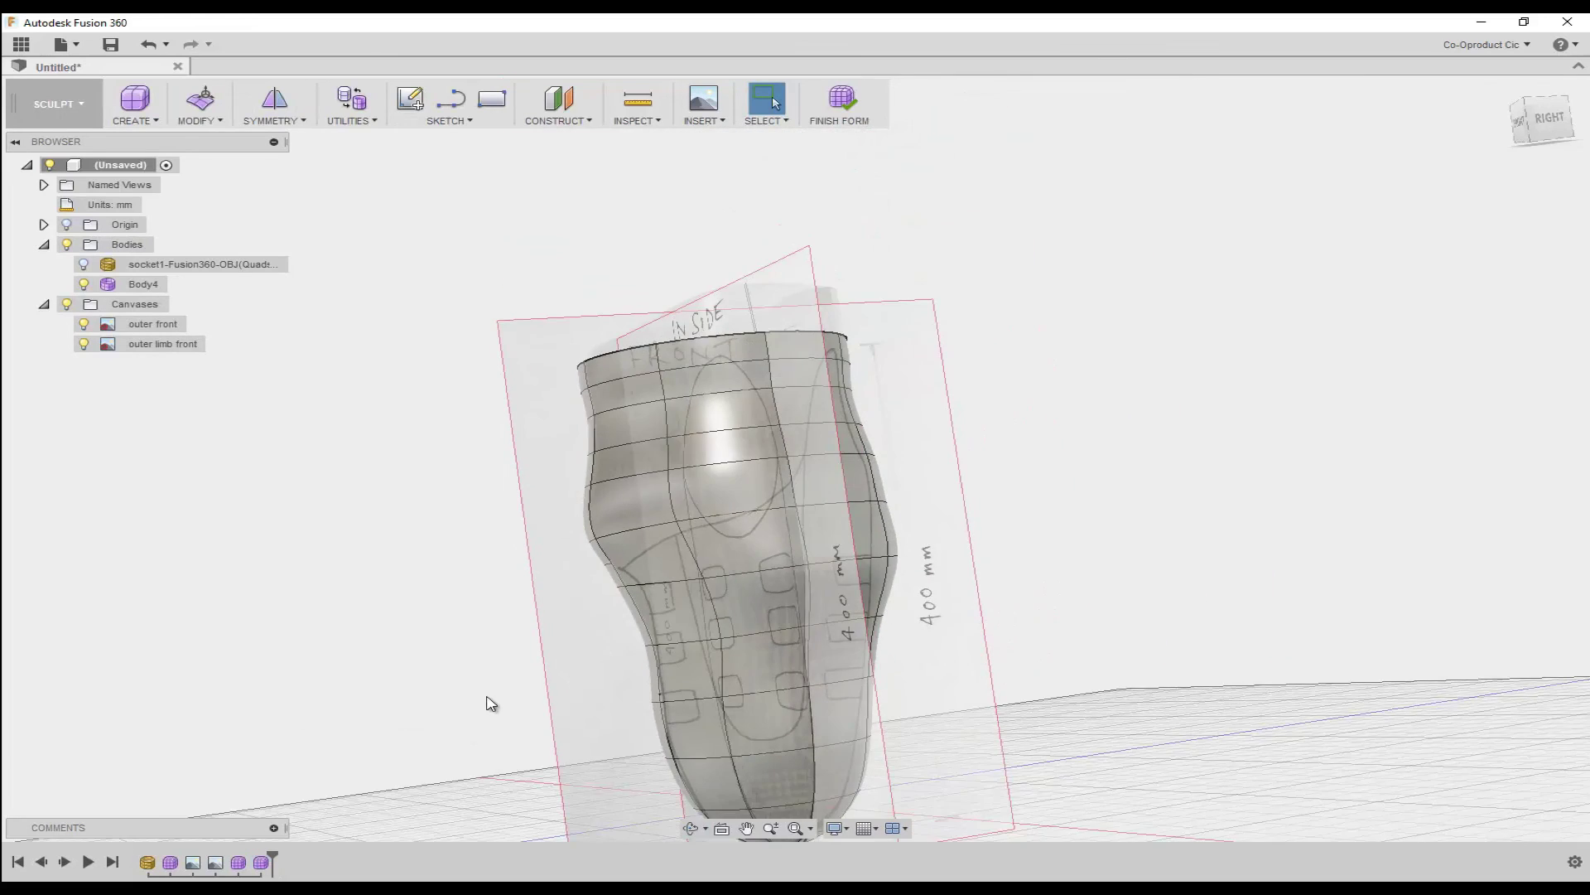
pyautogui.keyDown('shift'); pyautogui.moveTo(485, 649); pyautogui.dragTo(549, 539, button='middle'); pyautogui.keyUp('shift')
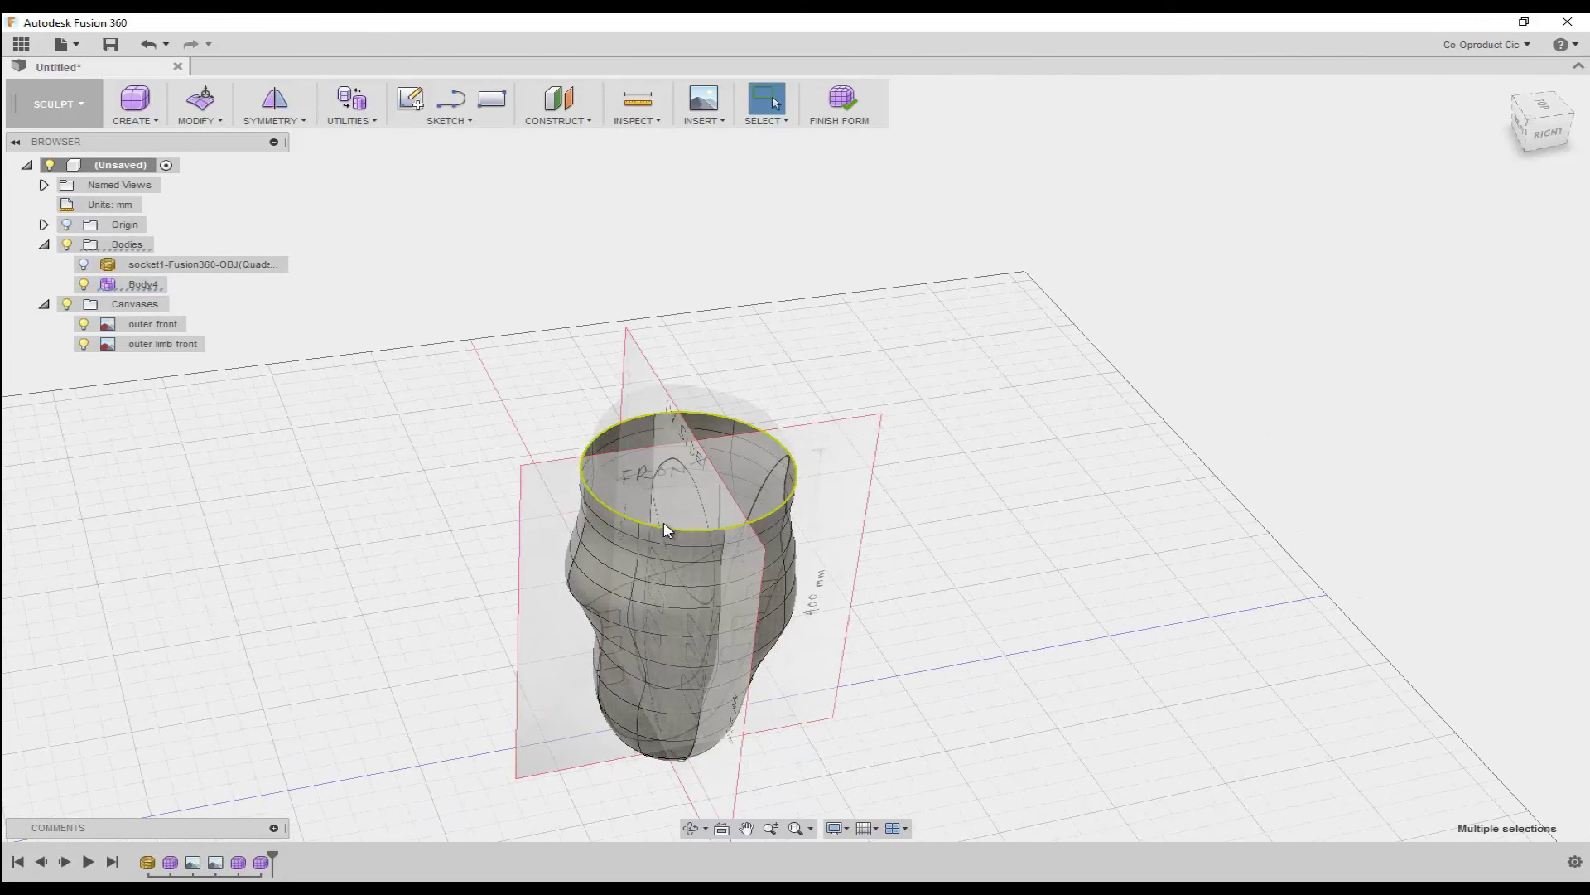
pyautogui.click(207, 121)
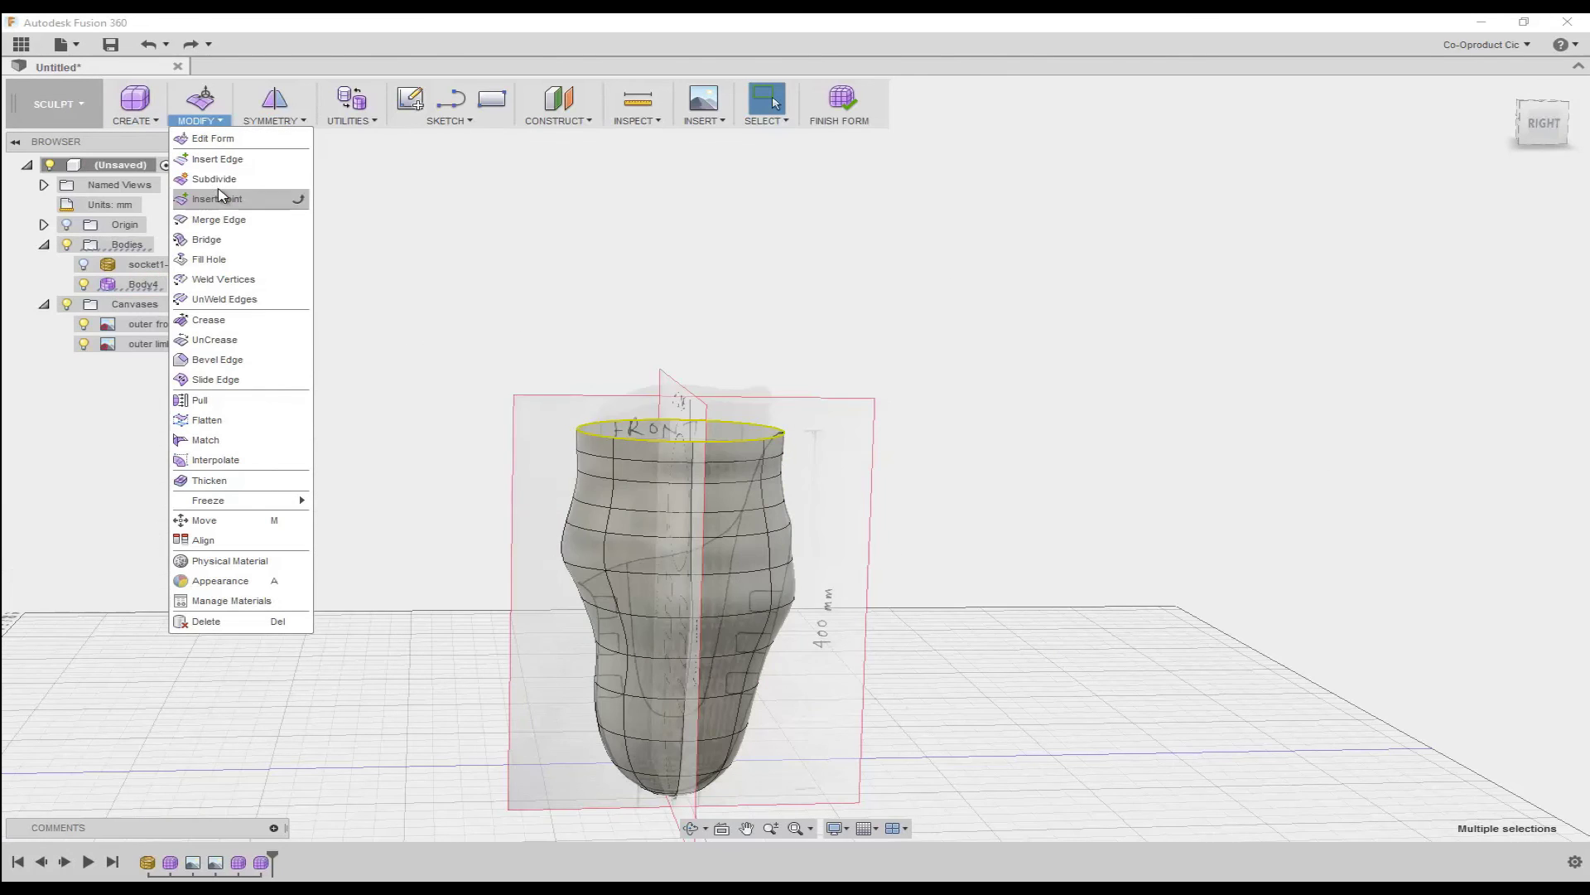
pyautogui.click(217, 260)
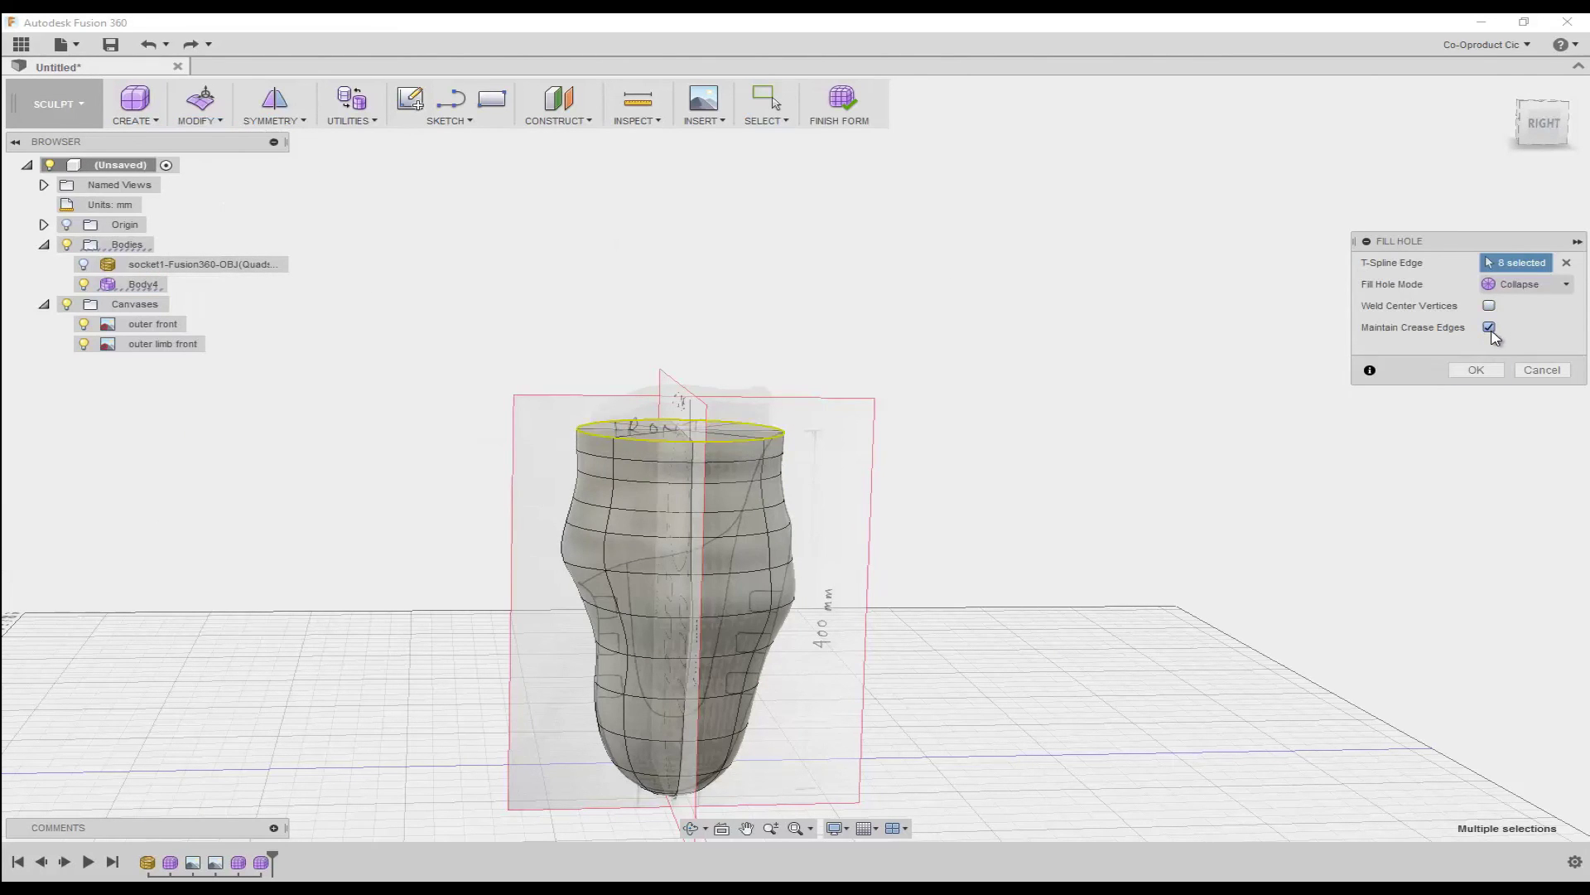
pyautogui.click(1474, 374)
# - Finish the form to convert it to a solid and show it in the home view
pyautogui.keyDown('shift'); pyautogui.moveTo(775, 481); pyautogui.dragTo(732, 479, button='middle'); pyautogui.keyUp('shift')
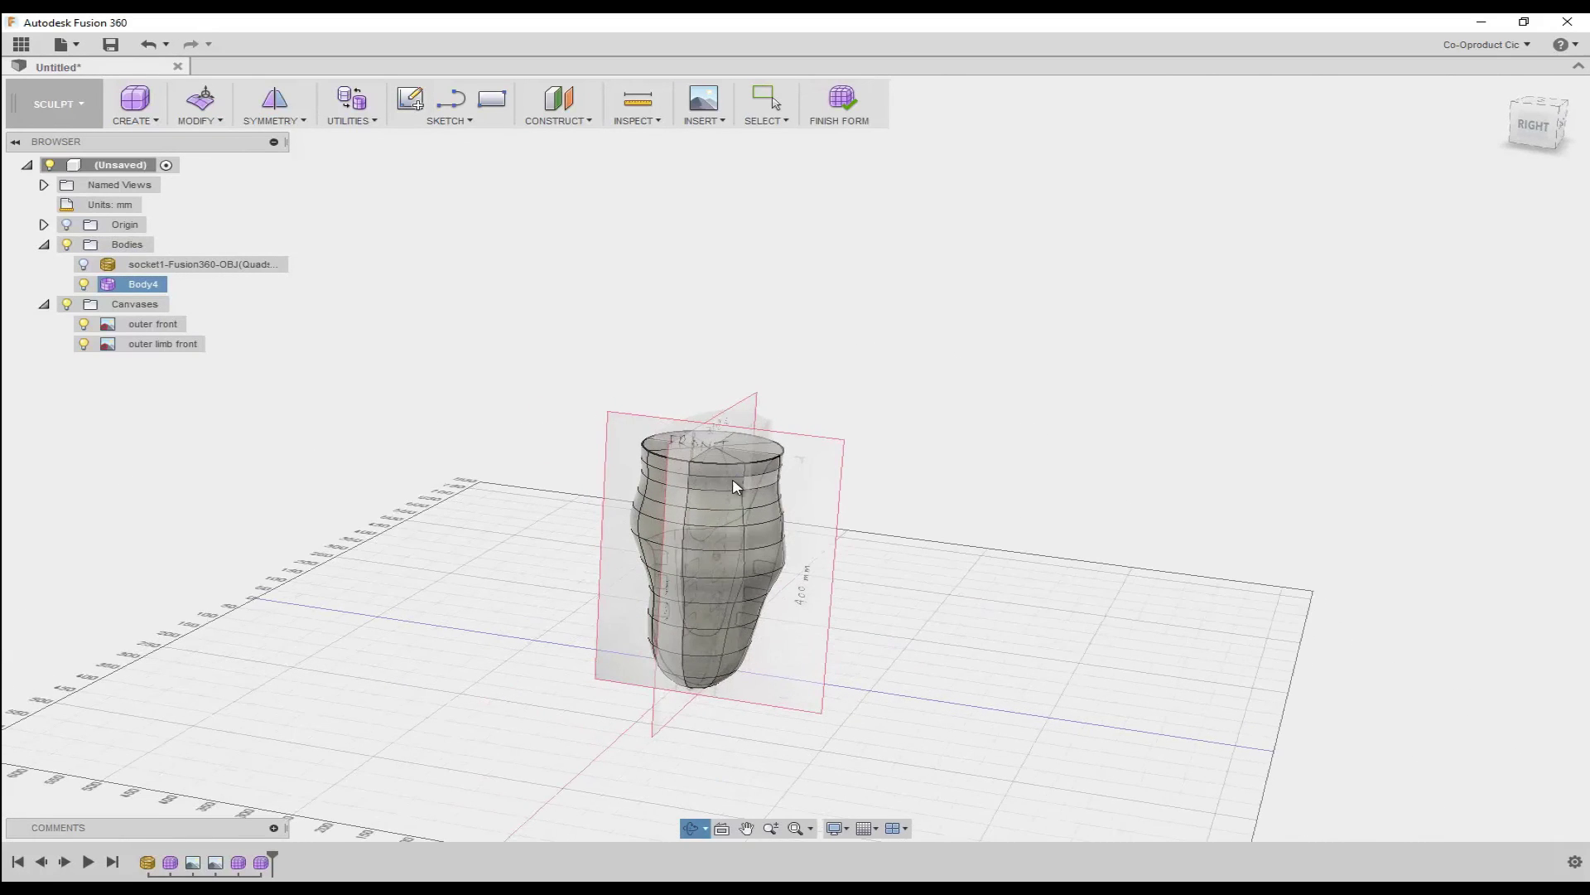
pyautogui.click(845, 108)
pyautogui.scroll(3, 1101, 629)
pyautogui.keyDown('shift'); pyautogui.moveTo(1101, 628); pyautogui.dragTo(1121, 278, button='middle'); pyautogui.keyUp('shift')
pyautogui.click(1500, 89)
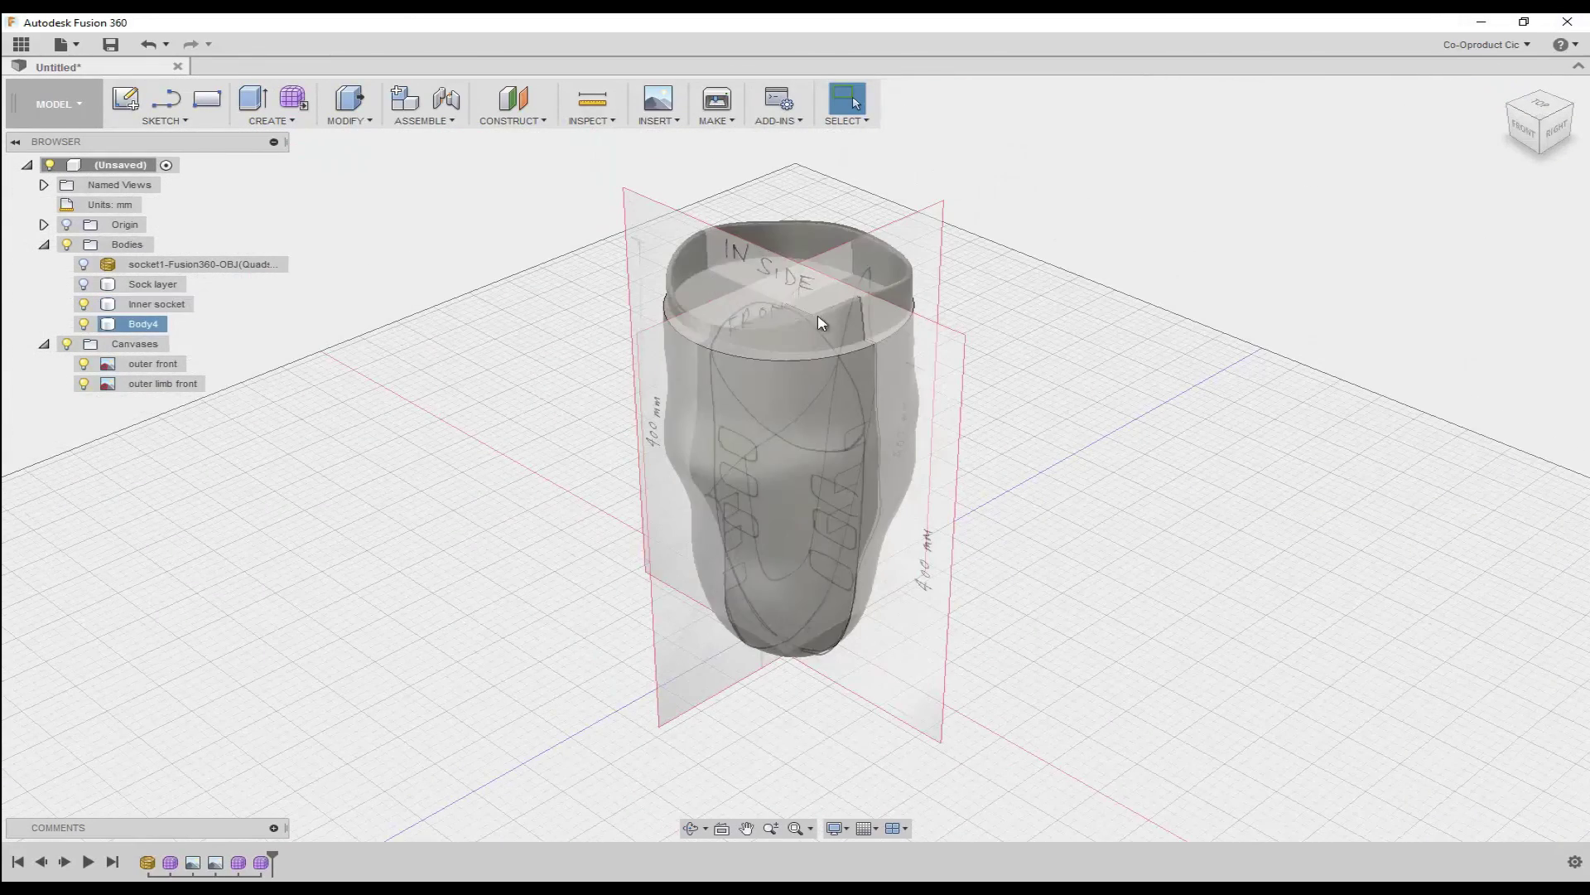
pyautogui.click(817, 344)
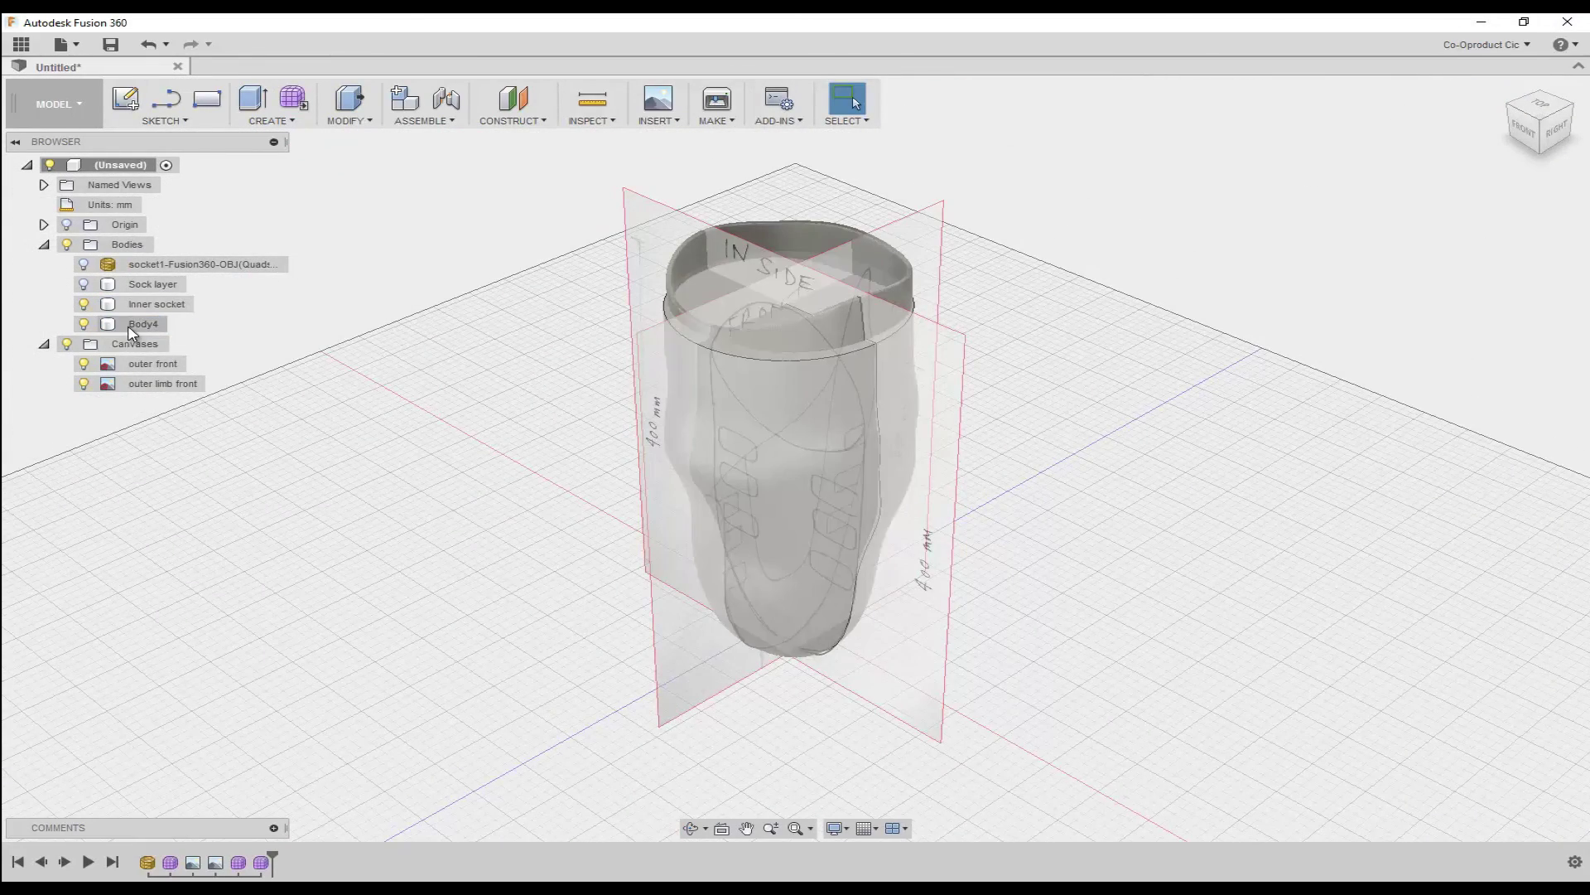